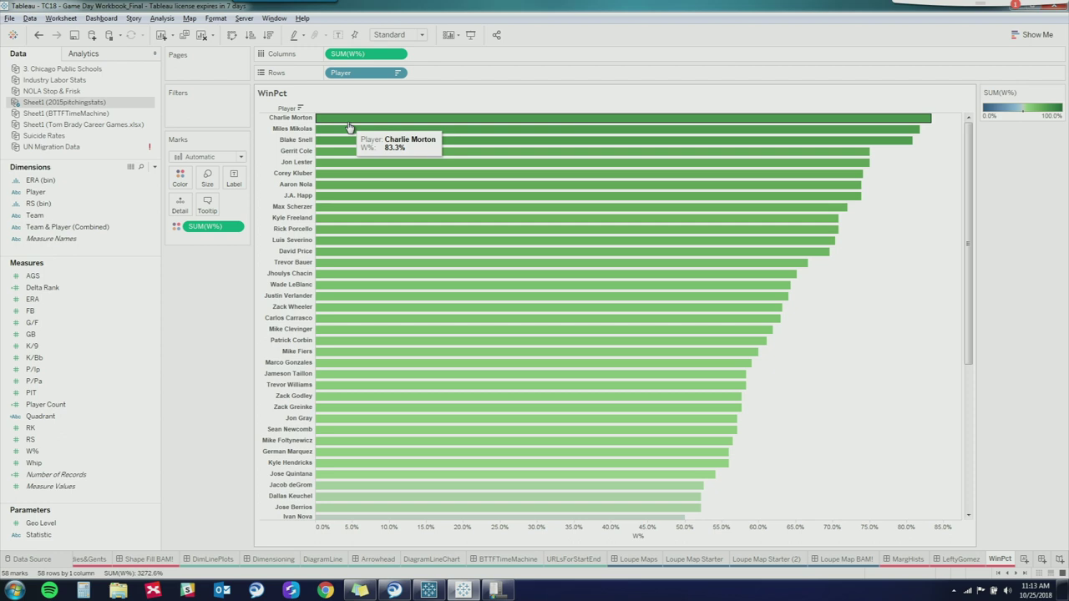
# Step: Examine the pitchers' win percentages from highest to lowest in the WinPct bar chart
pyautogui.moveTo(968, 174); pyautogui.dragTo(974, 387)
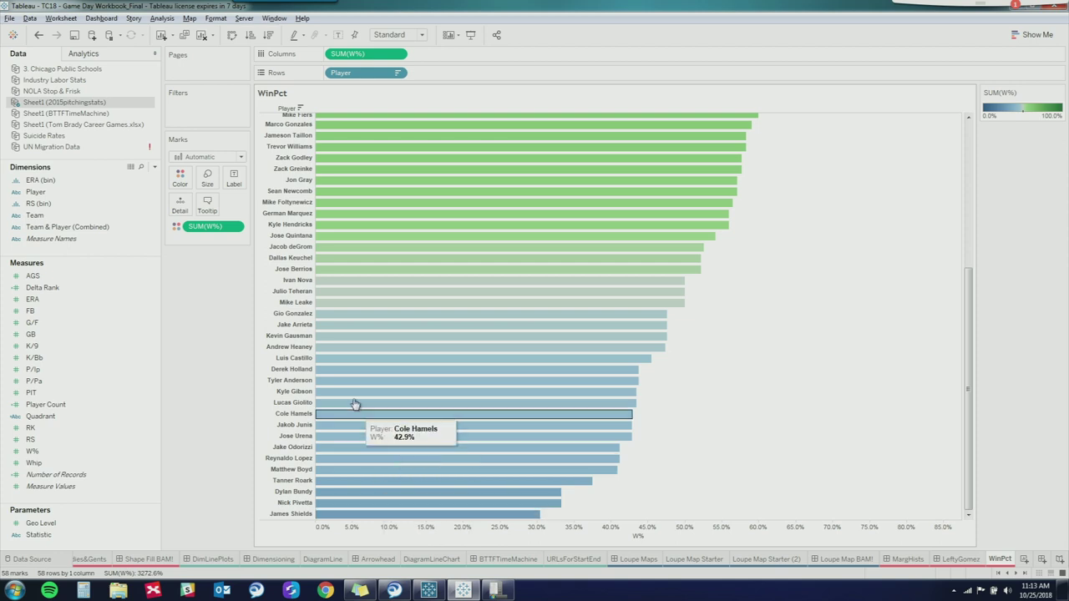
pyautogui.moveTo(964, 313); pyautogui.dragTo(965, 226)
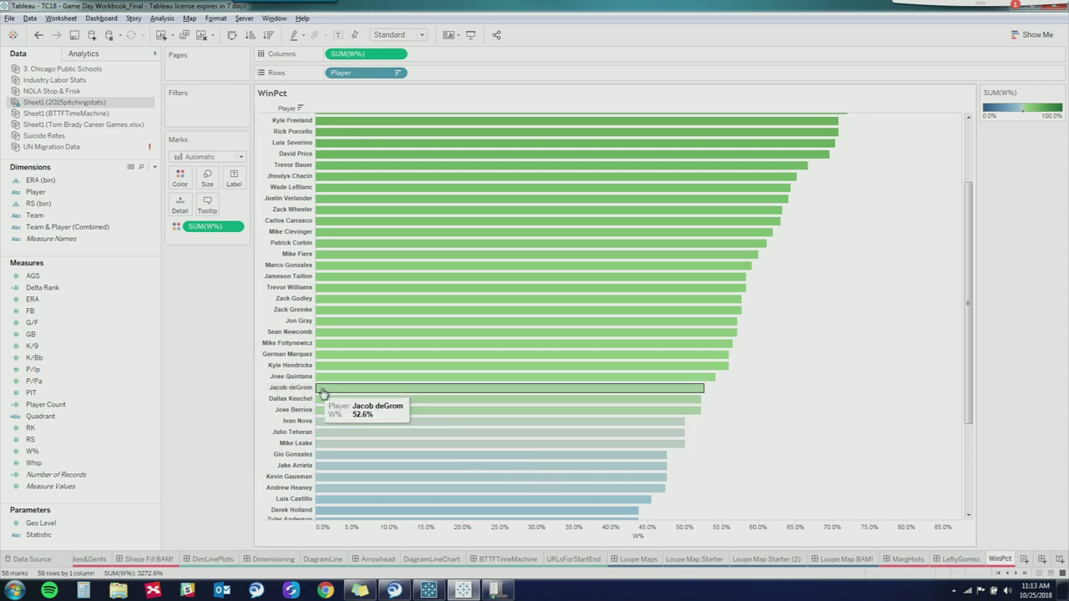
pyautogui.moveTo(968, 370); pyautogui.dragTo(967, 332)
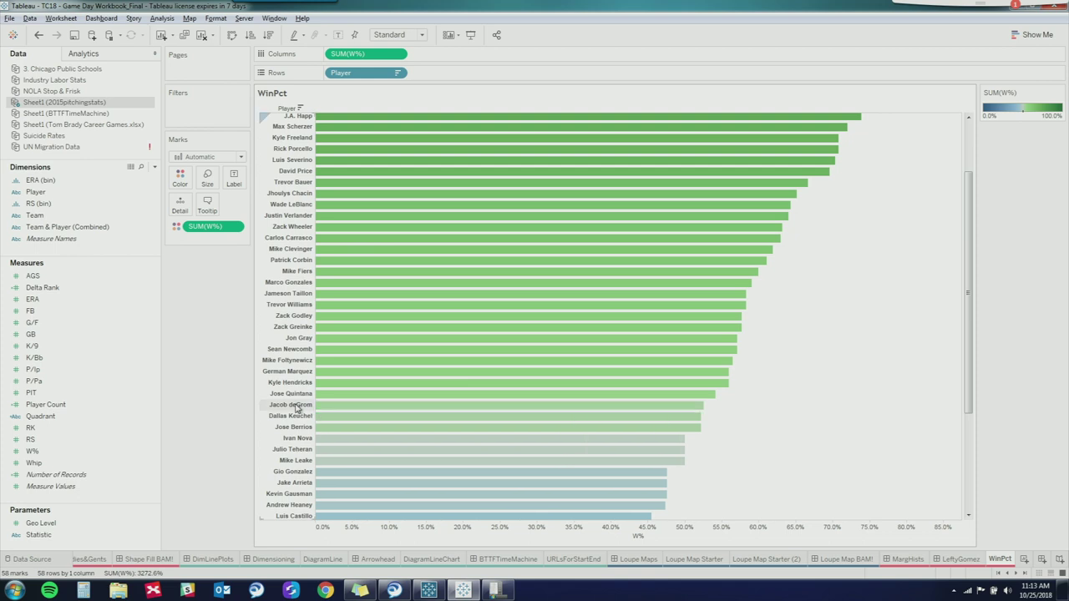
pyautogui.moveTo(697, 410)
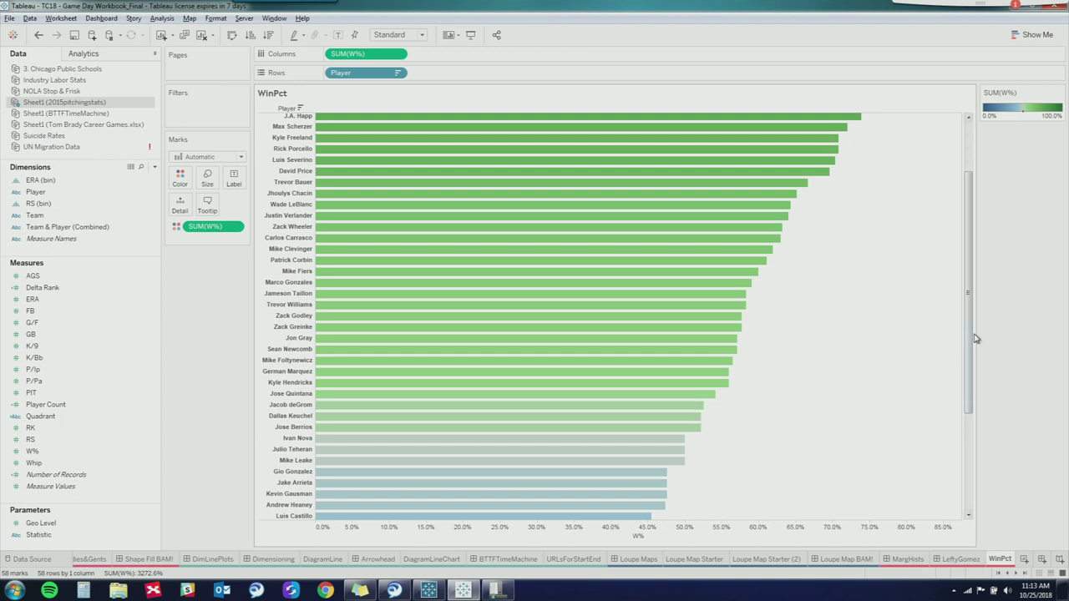
pyautogui.scroll(3, 949, 231)
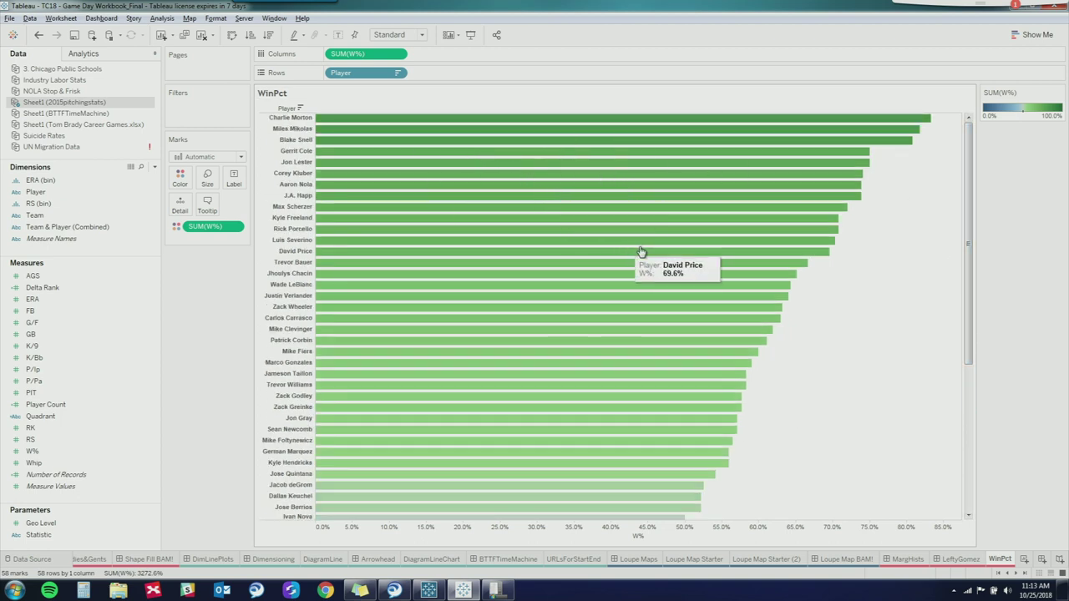
# Step: Open the MargHistStarter worksheet and plot ERA on columns against RS on rows
pyautogui.click(1014, 573)
pyautogui.click(1014, 573)
pyautogui.click(1015, 574)
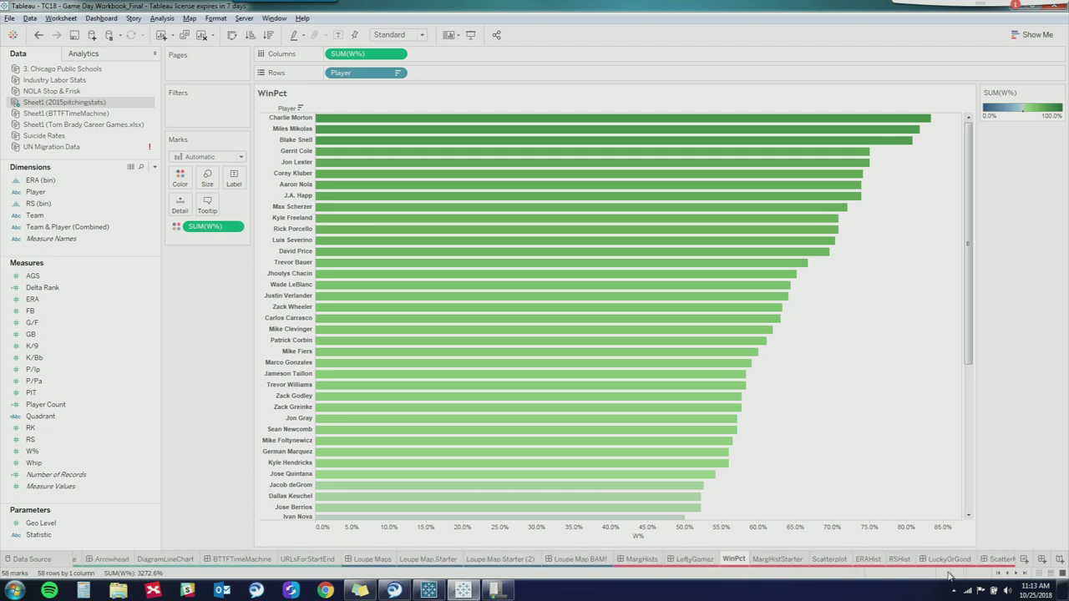
pyautogui.click(772, 559)
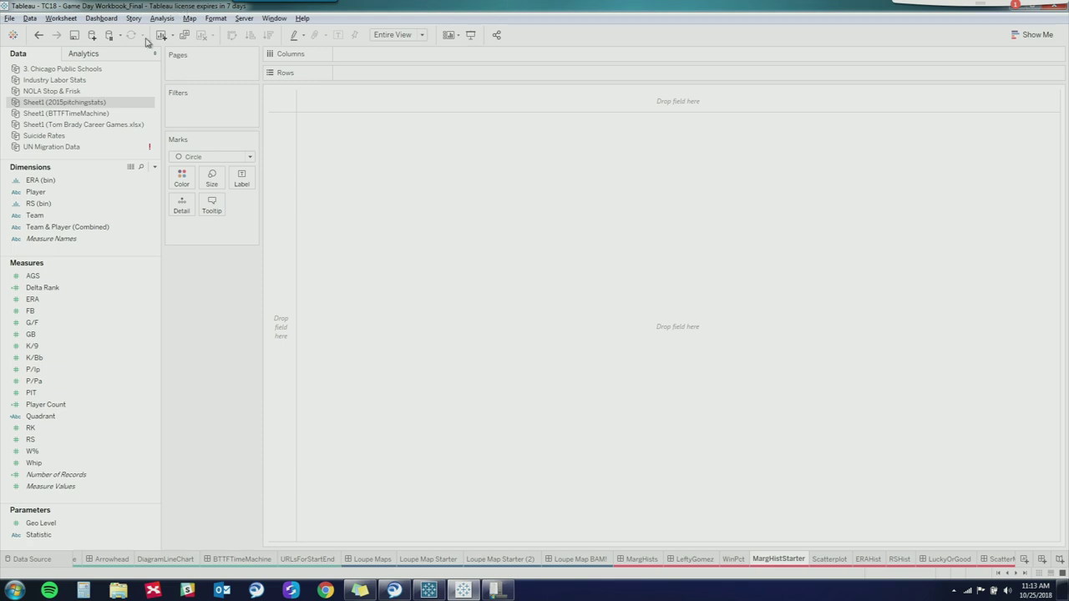
pyautogui.moveTo(30, 307)
pyautogui.mouseDown()
pyautogui.moveTo(304, 159)
pyautogui.moveTo(351, 57)
pyautogui.mouseUp()
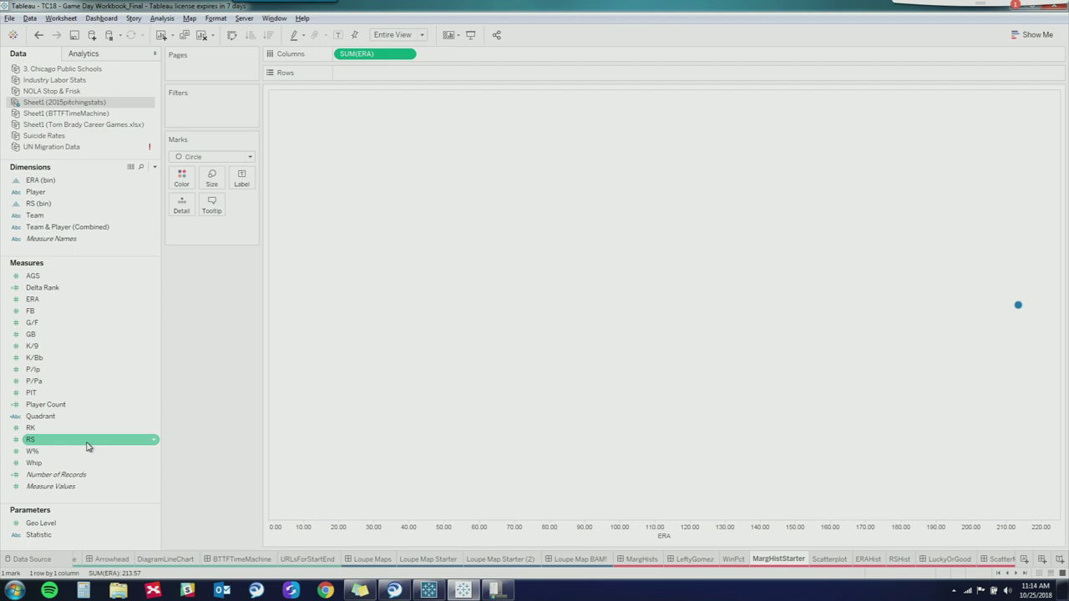
pyautogui.moveTo(88, 445); pyautogui.dragTo(377, 81)
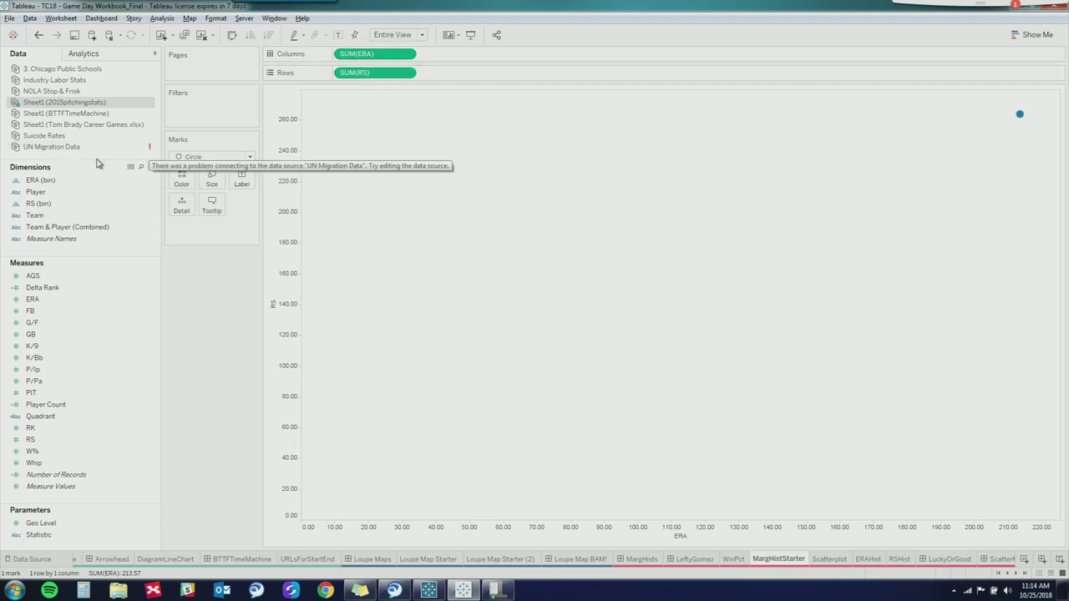
# Step: Split the ERA–RS plot into one mark per Player and color the marks by W%
pyautogui.click(88, 226)
pyautogui.click(83, 214)
pyautogui.moveTo(79, 191); pyautogui.dragTo(191, 208)
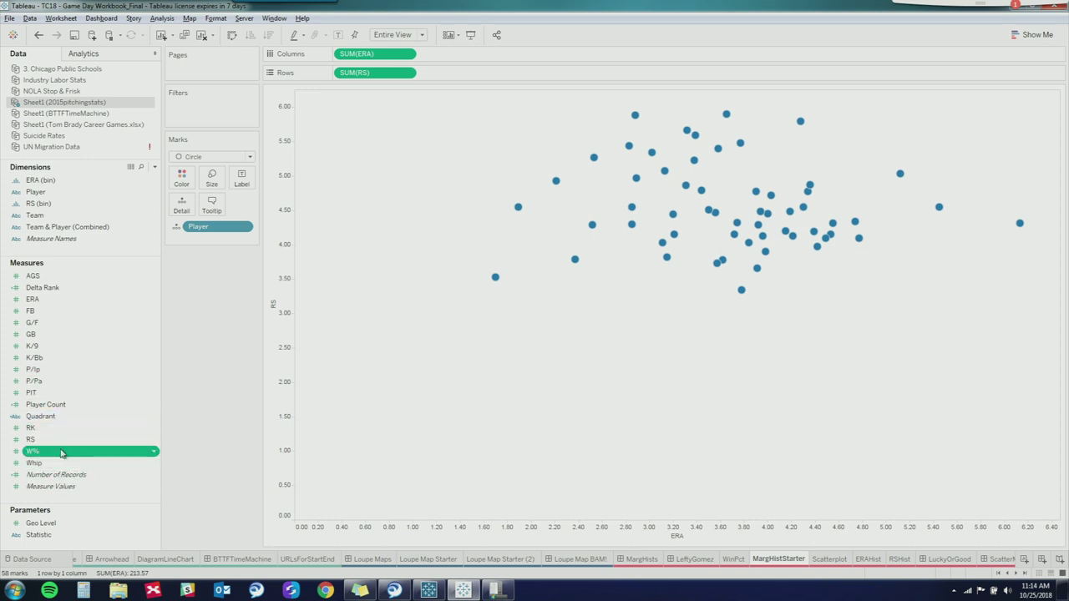
pyautogui.moveTo(38, 455); pyautogui.dragTo(181, 180)
# Step: Apply the Green-Blue Diverging palette to the W% color scale
pyautogui.click(1058, 93)
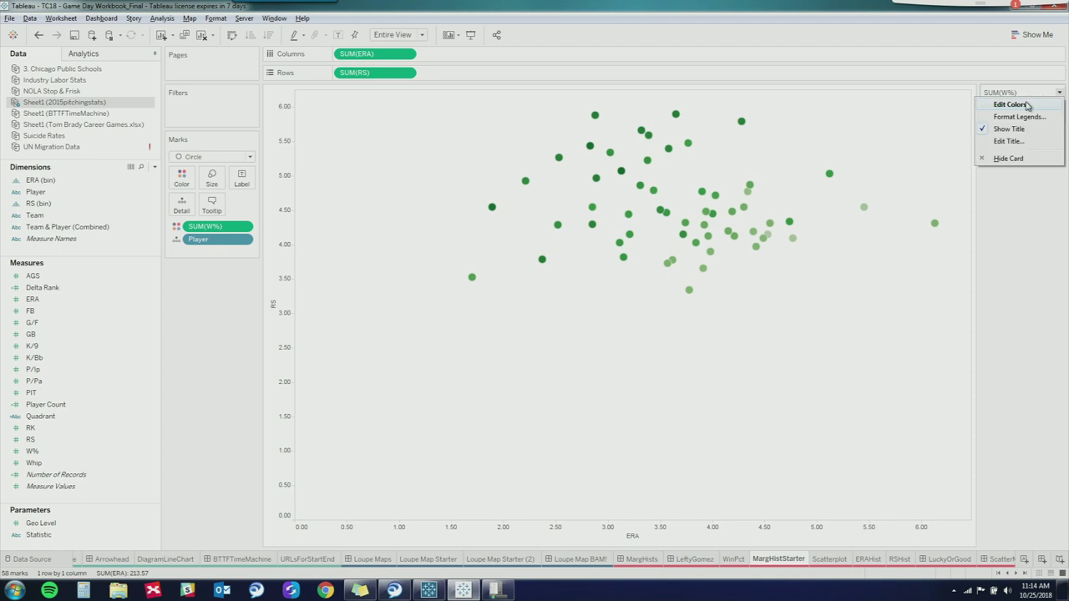
pyautogui.click(1028, 105)
pyautogui.click(638, 249)
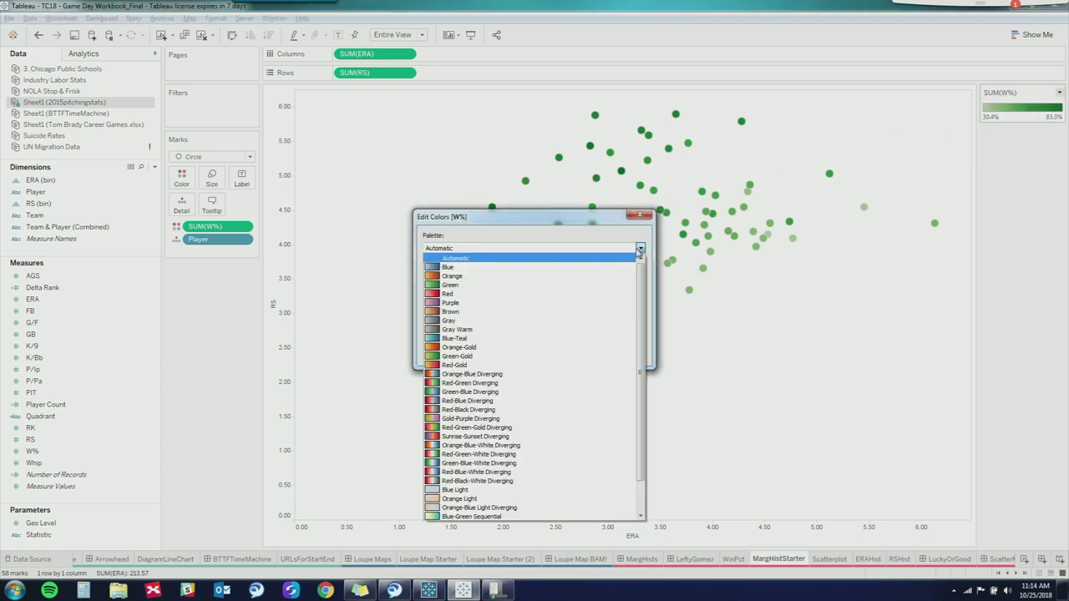
pyautogui.click(522, 391)
pyautogui.click(624, 353)
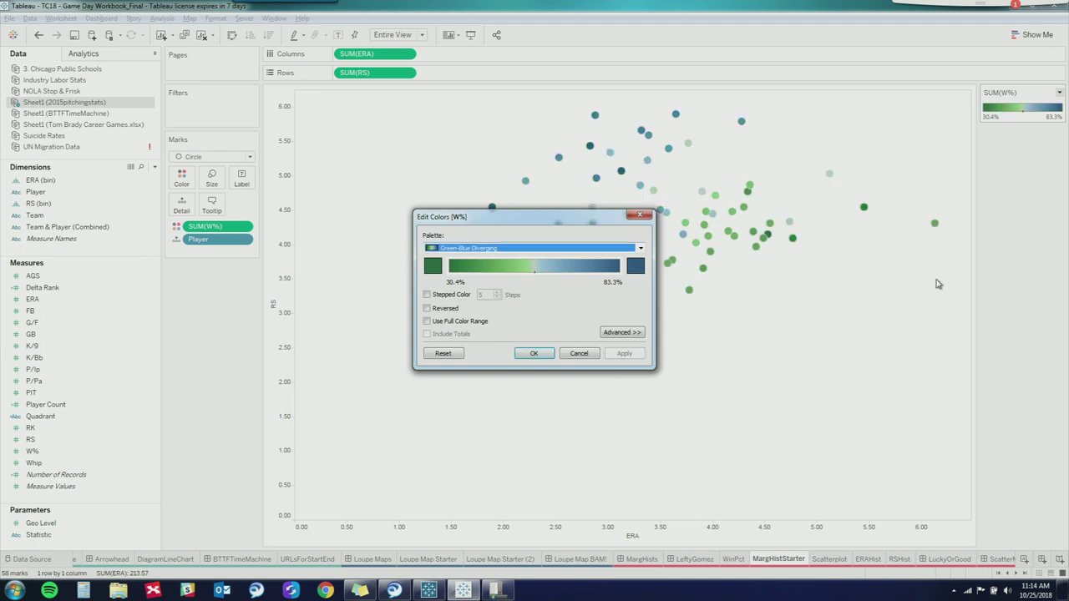
pyautogui.click(534, 353)
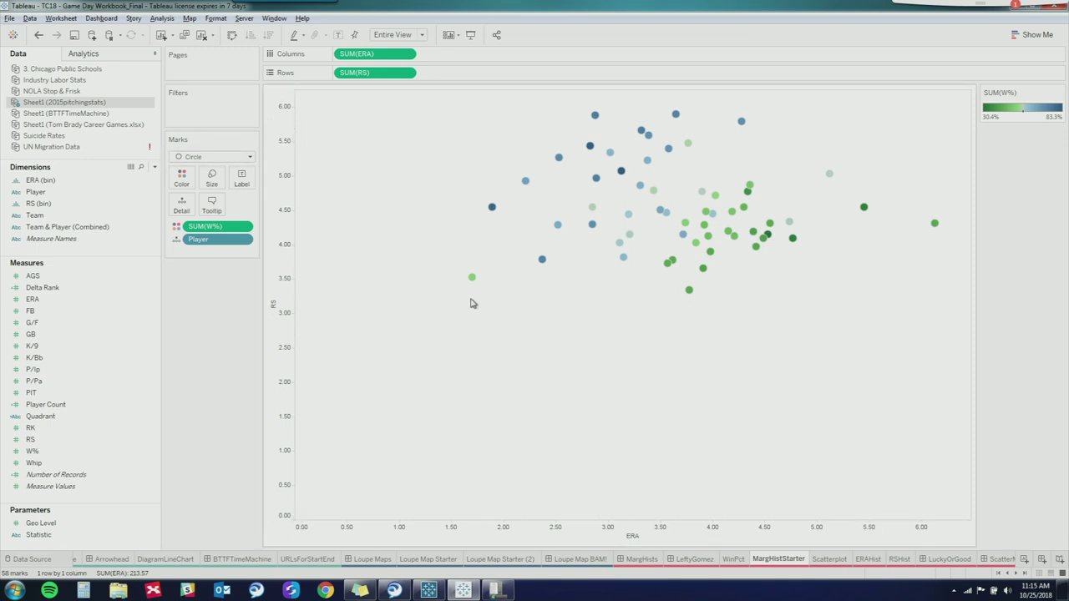
# Step: Review the finished Scatterplot, ERAHist and RSHist worksheets
pyautogui.click(829, 559)
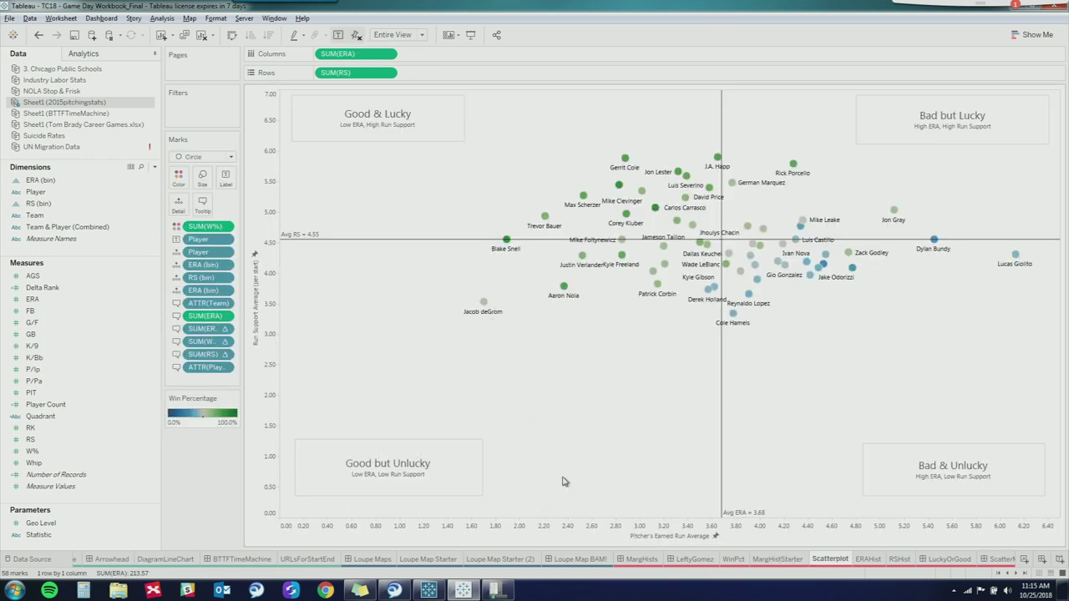
pyautogui.moveTo(483, 305)
pyautogui.moveTo(626, 160)
pyautogui.click(869, 559)
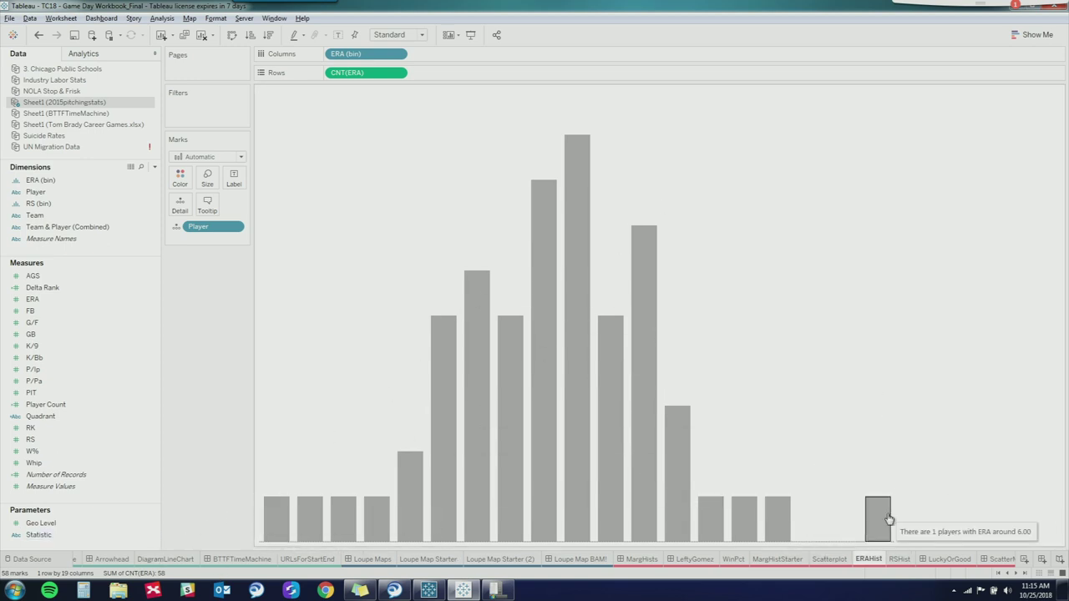
pyautogui.click(899, 558)
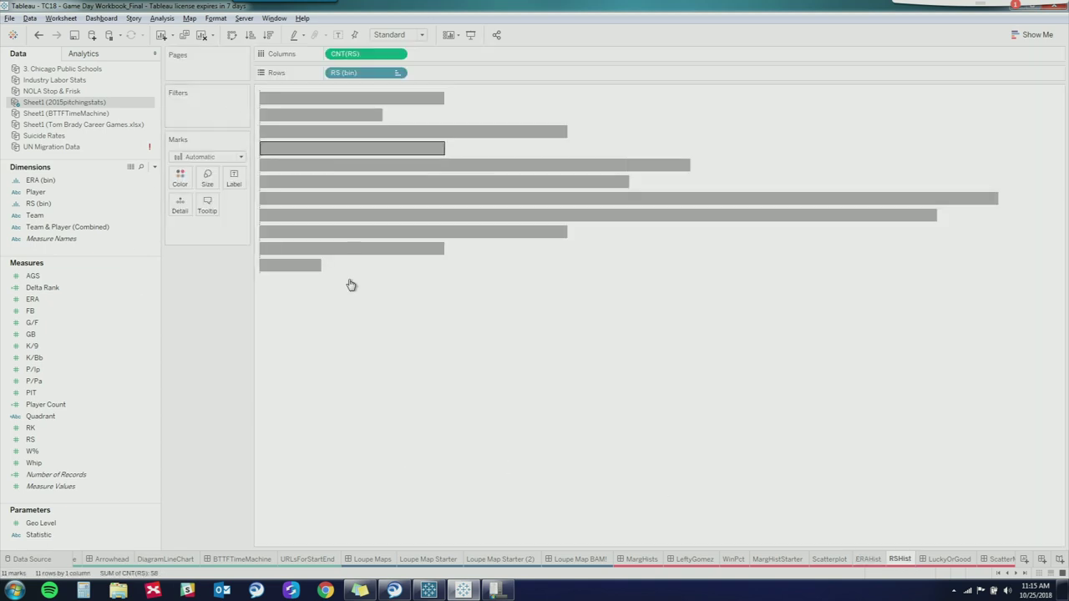
# Step: Open the LuckyOrGood dashboard and set its size to Automatic
pyautogui.click(952, 560)
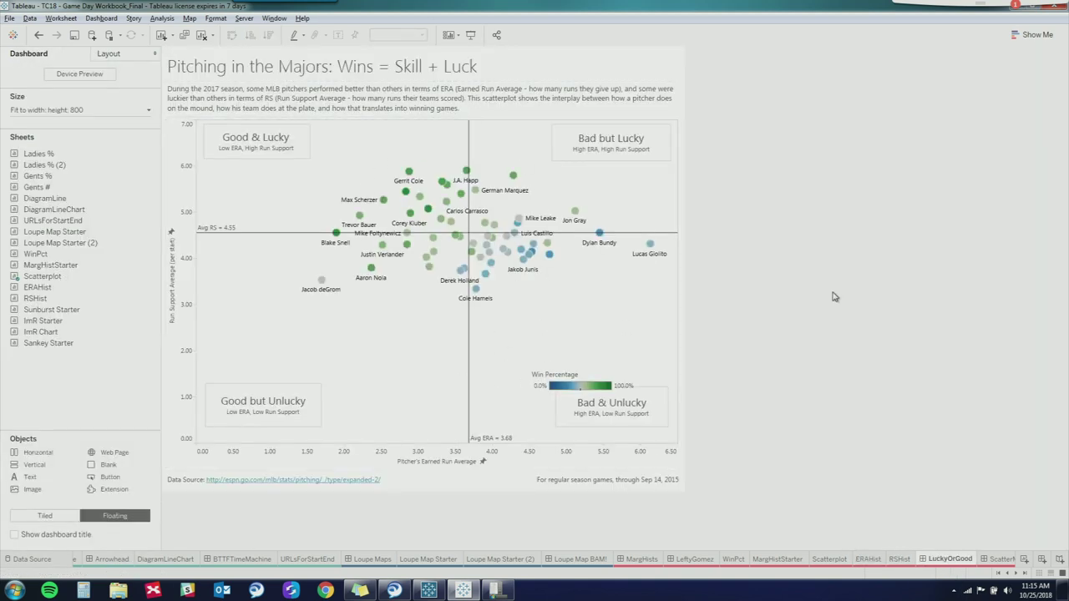
pyautogui.click(149, 110)
pyautogui.click(140, 131)
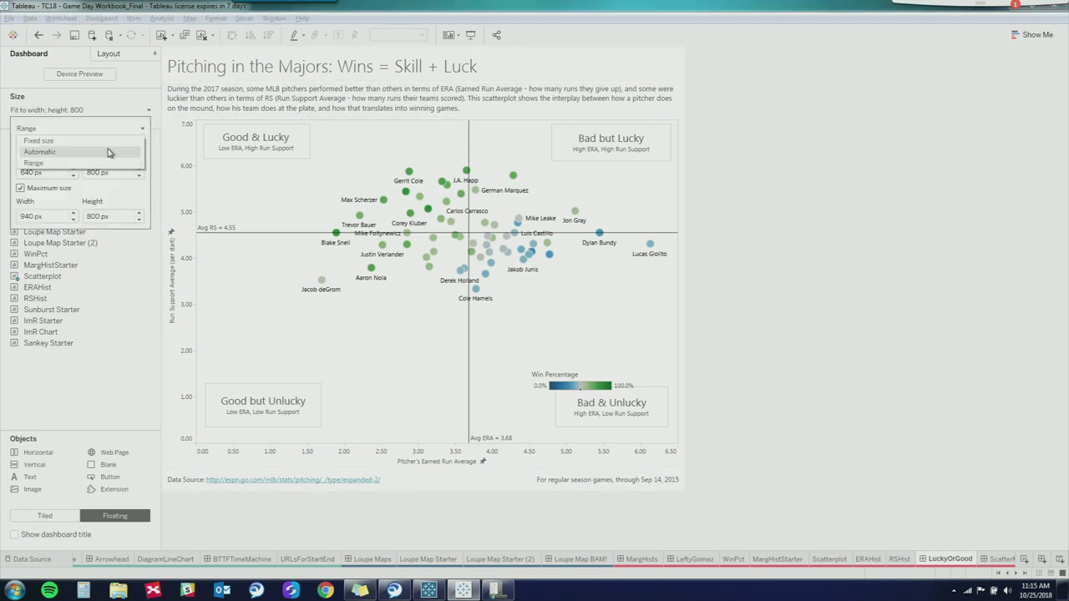
pyautogui.click(107, 153)
pyautogui.click(480, 30)
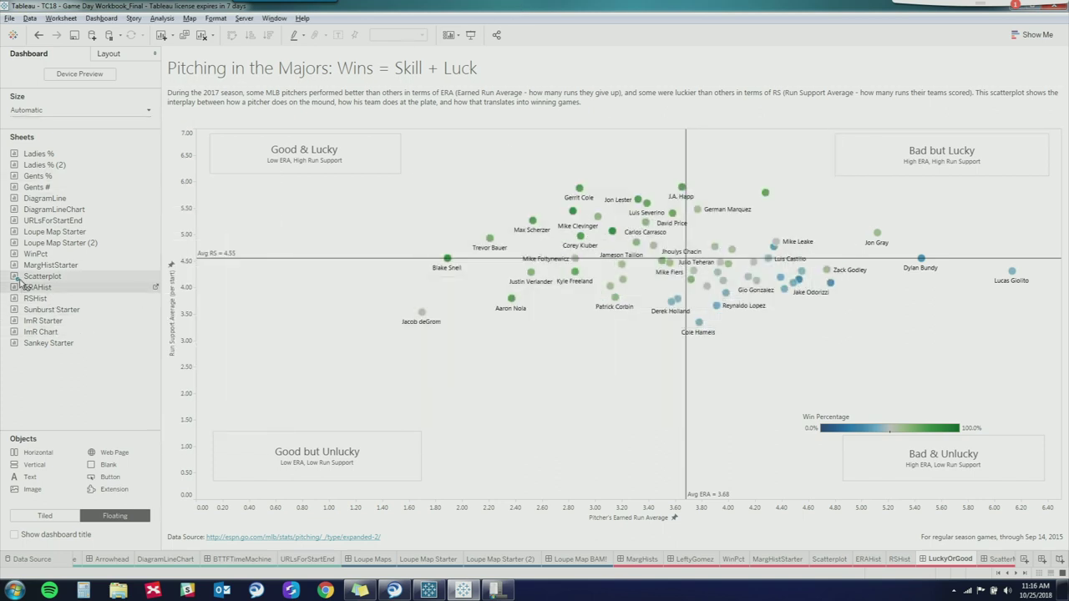
# Step: Place the ERAHist sheet above the dashboard's scatterplot, hide its title and shrink it to a thin strip
pyautogui.moveTo(37, 287); pyautogui.dragTo(616, 136)
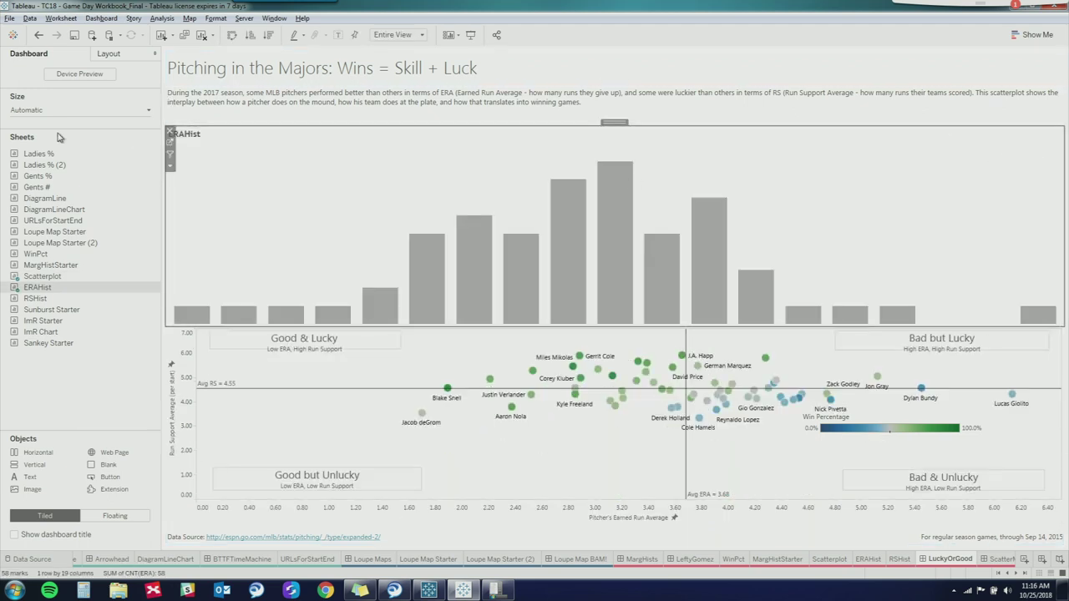
pyautogui.click(170, 166)
pyautogui.click(199, 222)
pyautogui.moveTo(580, 248); pyautogui.dragTo(584, 159)
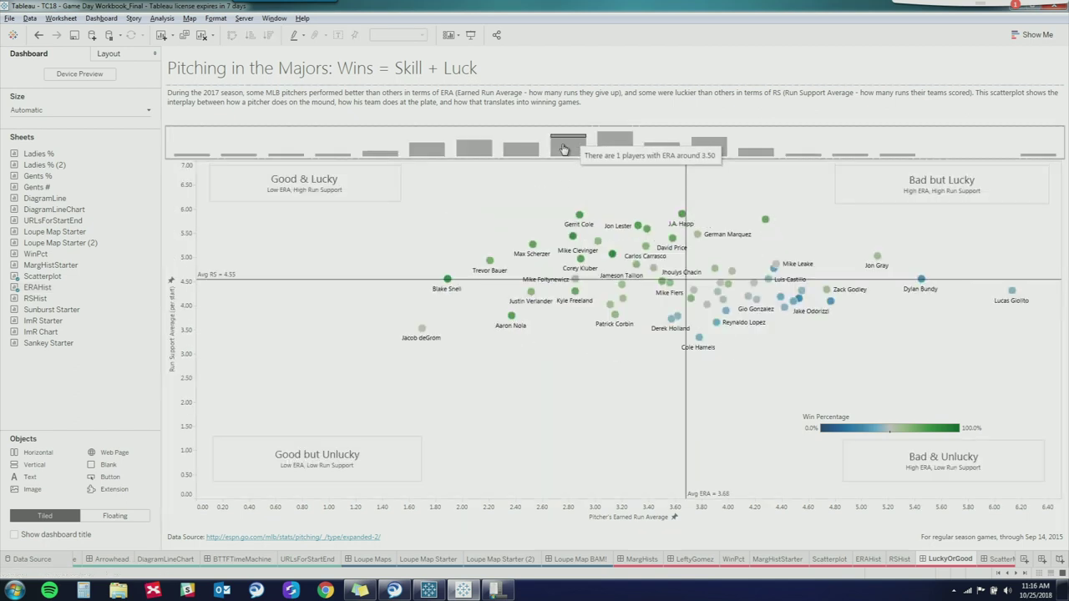
# Step: Place the RSHist sheet to the right of the scatterplot and narrow it to a slim column
pyautogui.moveTo(53, 298)
pyautogui.moveTo(53, 298)
pyautogui.mouseDown()
pyautogui.moveTo(960, 296)
pyautogui.moveTo(1065, 284)
pyautogui.moveTo(1048, 294)
pyautogui.mouseUp()
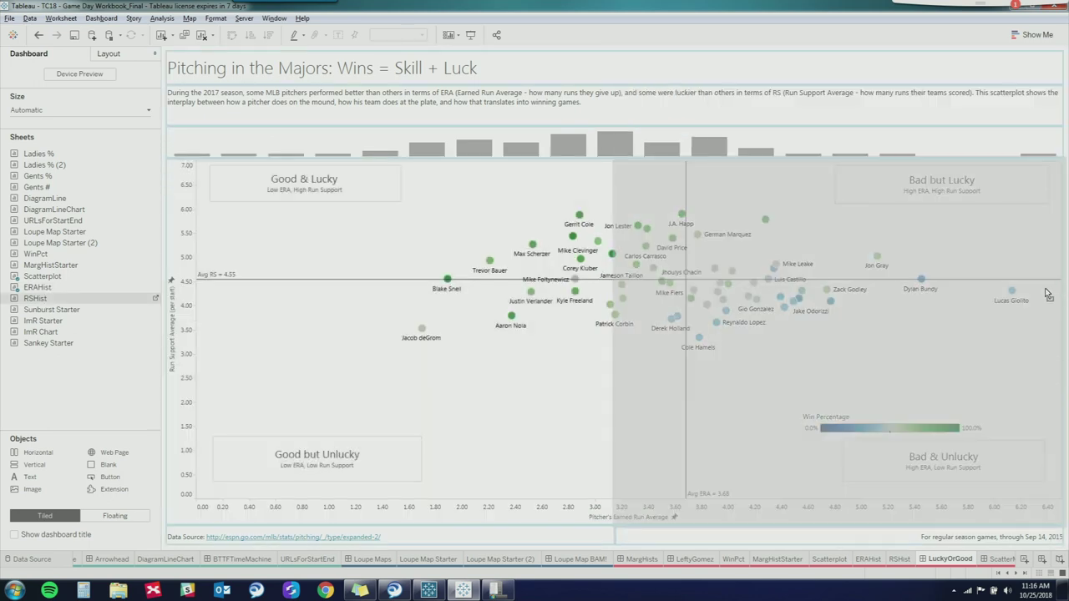
pyautogui.moveTo(985, 312); pyautogui.dragTo(983, 314)
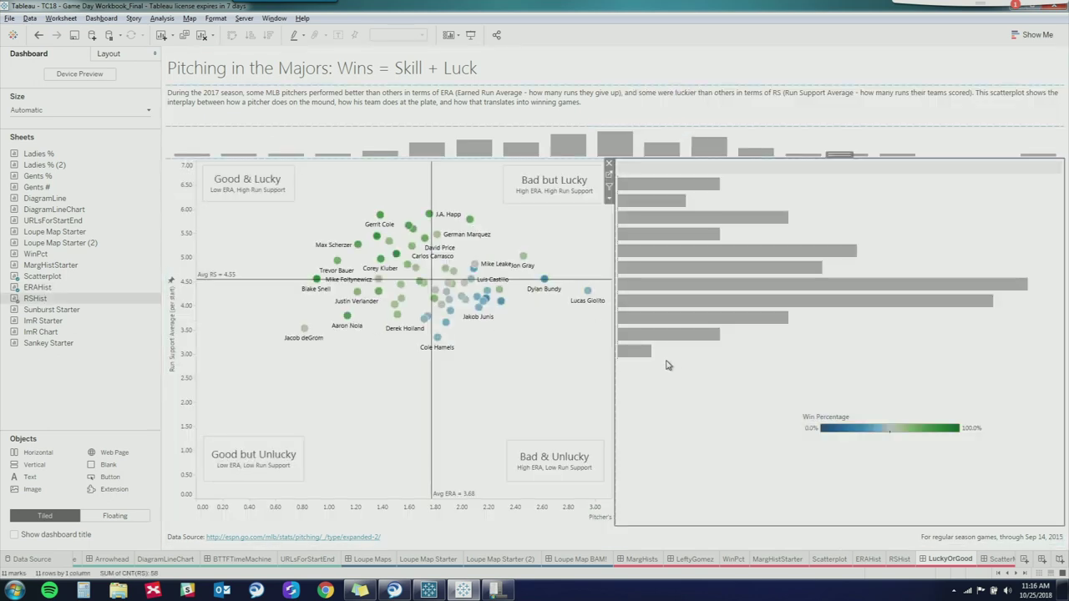
pyautogui.moveTo(616, 346); pyautogui.dragTo(946, 346)
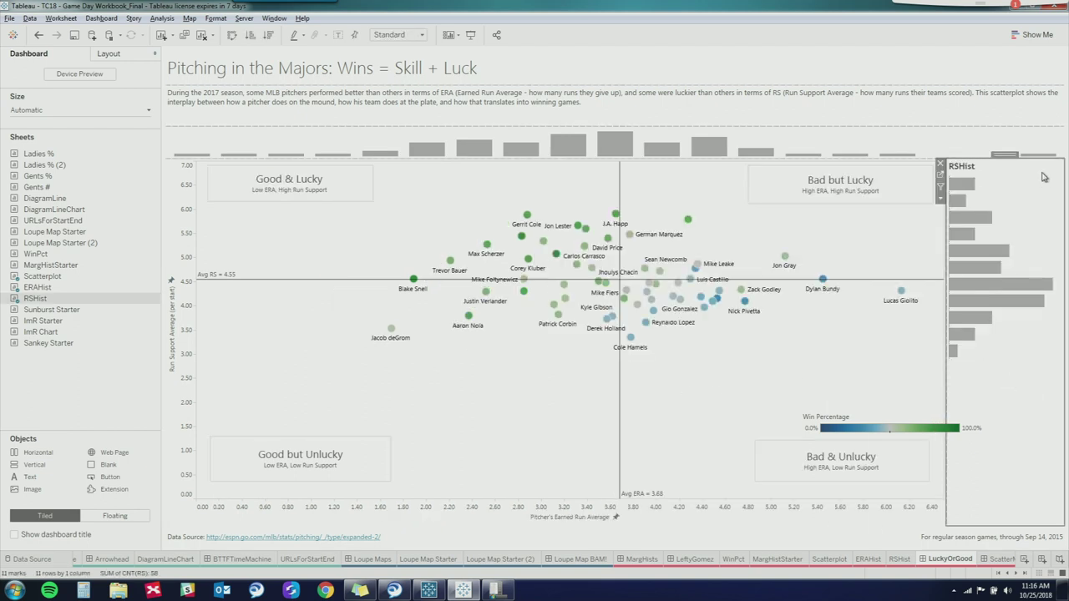
# Step: Hide the RSHist title and set the histogram's fit to Entire View
pyautogui.click(940, 199)
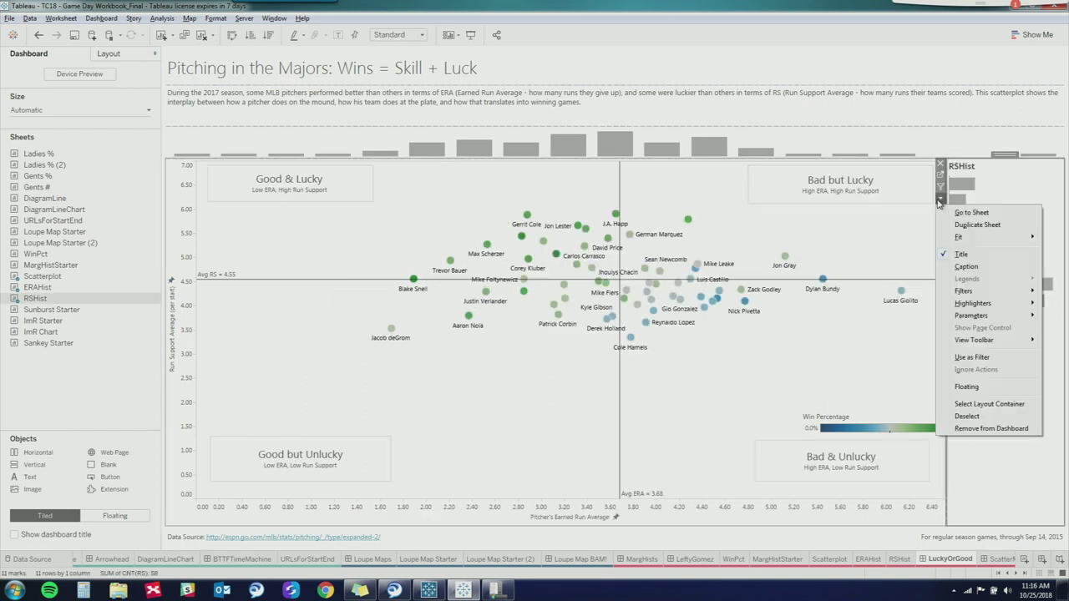
pyautogui.click(962, 254)
pyautogui.click(940, 201)
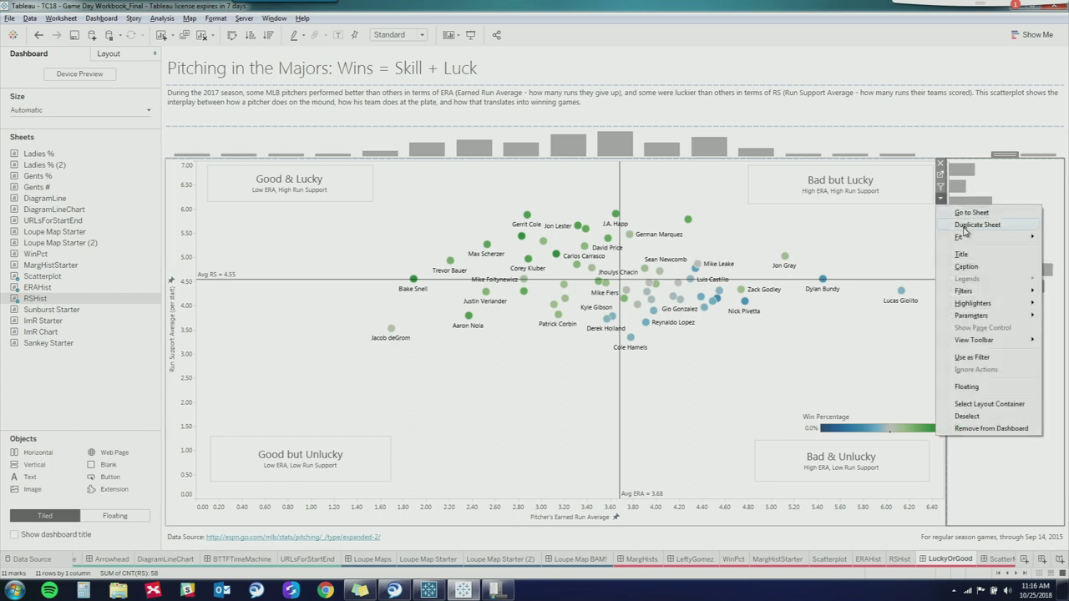
pyautogui.moveTo(966, 241)
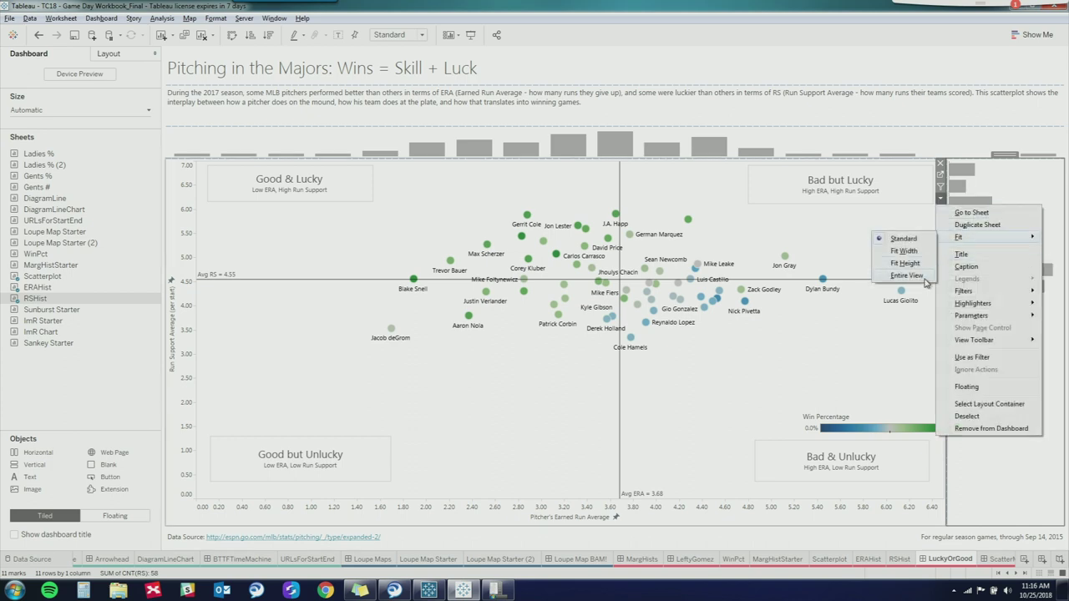
pyautogui.click(925, 283)
# Step: Check the ERAHist histogram's fit options and narrow the RSHist histogram further to widen the scatterplot
pyautogui.click(938, 142)
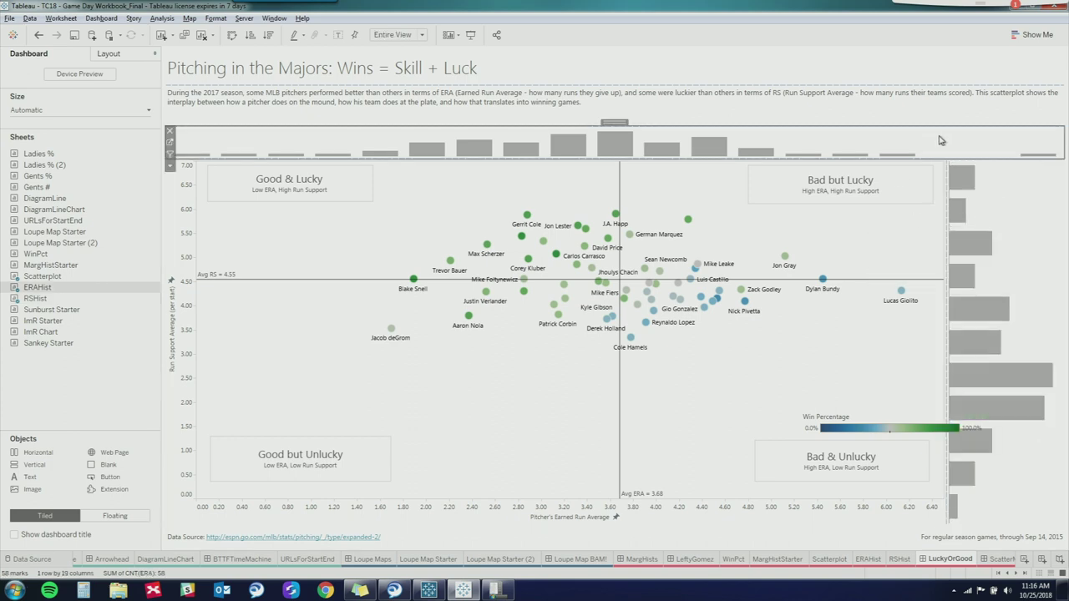
pyautogui.click(171, 166)
pyautogui.moveTo(211, 205)
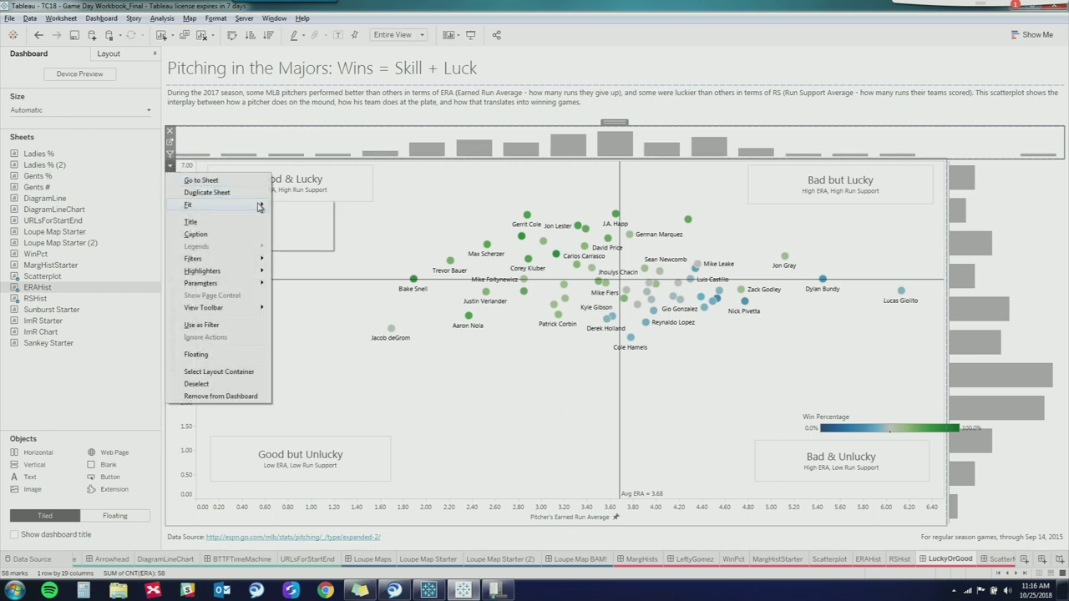
pyautogui.click(431, 190)
pyautogui.click(952, 275)
pyautogui.moveTo(965, 278); pyautogui.dragTo(1015, 280)
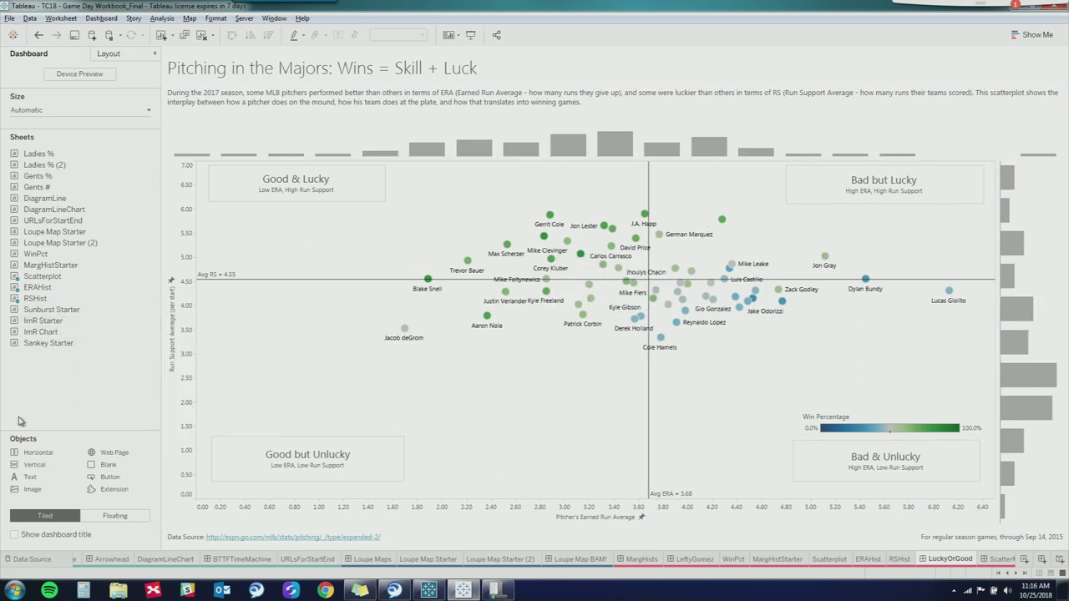
# Step: Add blank objects on both sides of the ERAHist histogram and size them to line its bars up with the scatterplot's marks
pyautogui.moveTo(111, 453); pyautogui.dragTo(311, 137)
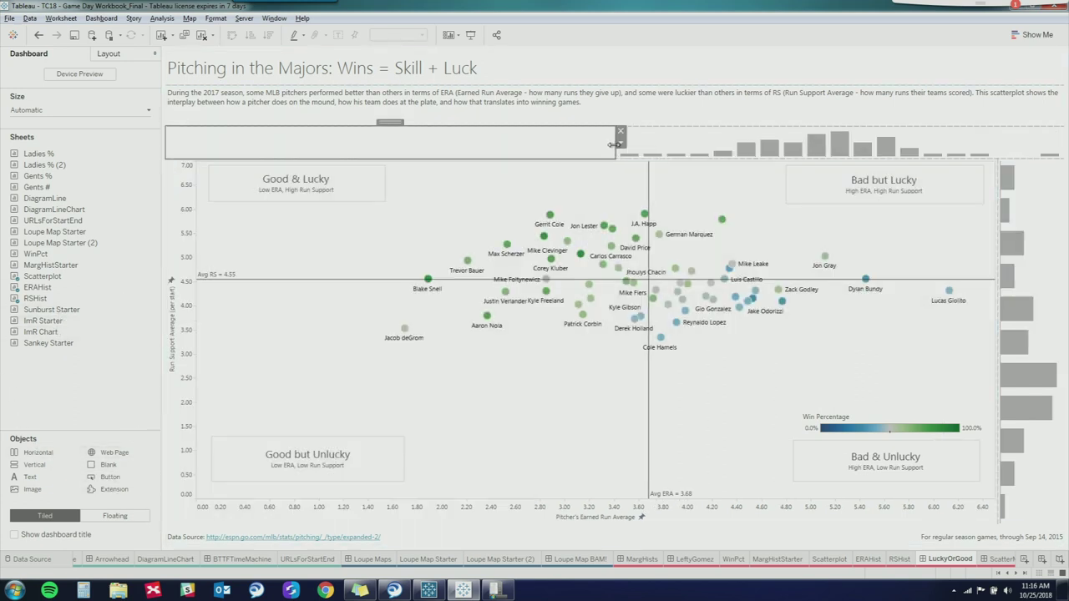
pyautogui.moveTo(614, 144); pyautogui.dragTo(389, 177)
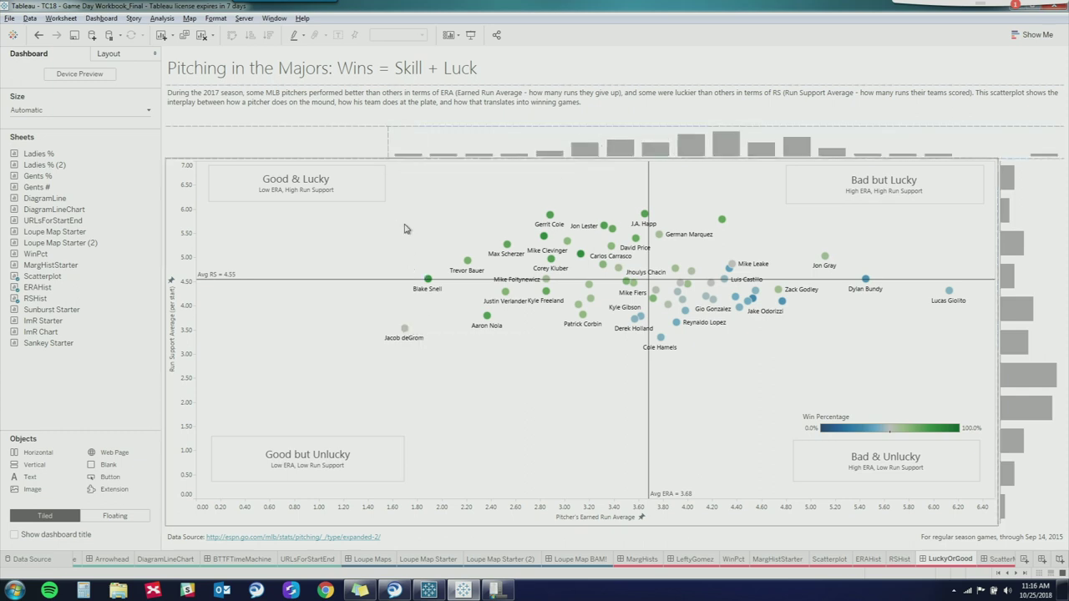
pyautogui.moveTo(386, 146); pyautogui.dragTo(379, 154)
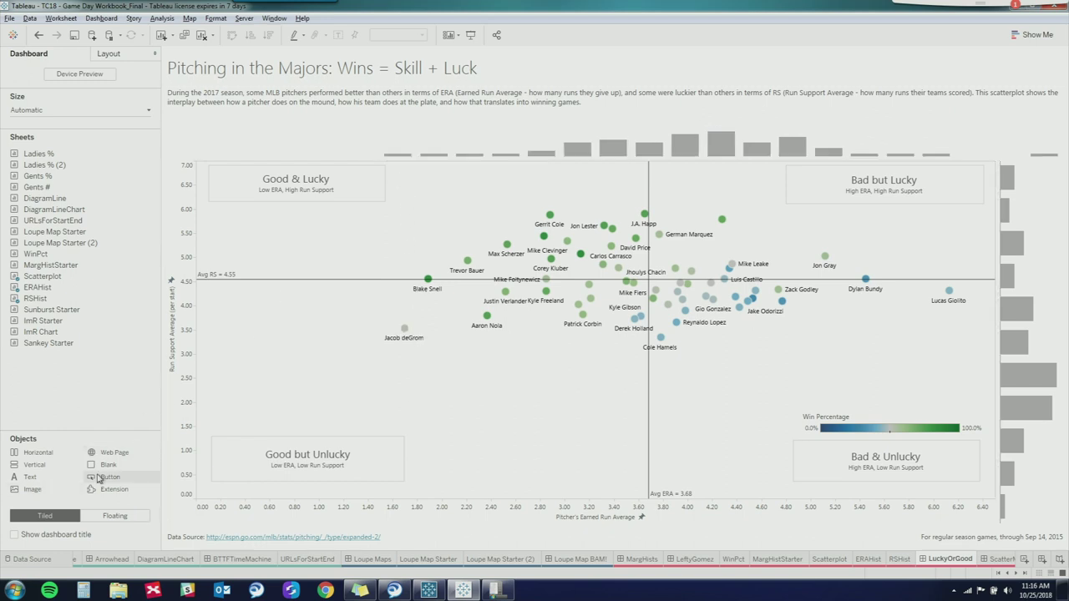
pyautogui.moveTo(104, 471); pyautogui.dragTo(948, 209)
pyautogui.moveTo(1001, 166); pyautogui.dragTo(960, 191)
# Step: Add blank objects above and below the RSHist histogram and size them to line its bars up with the scatterplot's marks
pyautogui.moveTo(109, 464)
pyautogui.mouseDown()
pyautogui.moveTo(914, 205)
pyautogui.moveTo(1019, 186)
pyautogui.mouseUp()
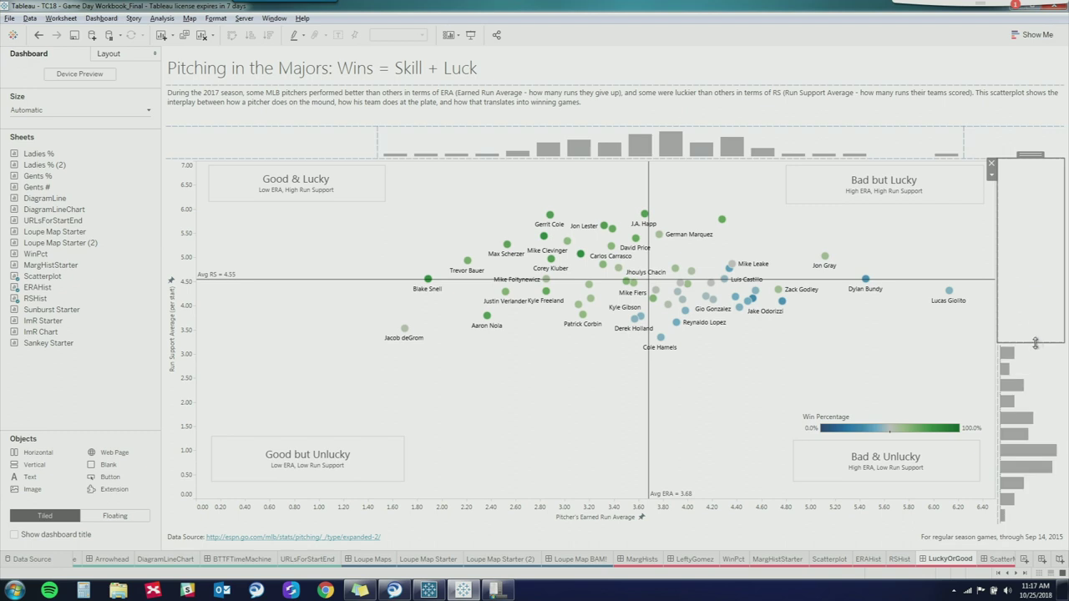
pyautogui.moveTo(1013, 322); pyautogui.dragTo(1013, 197)
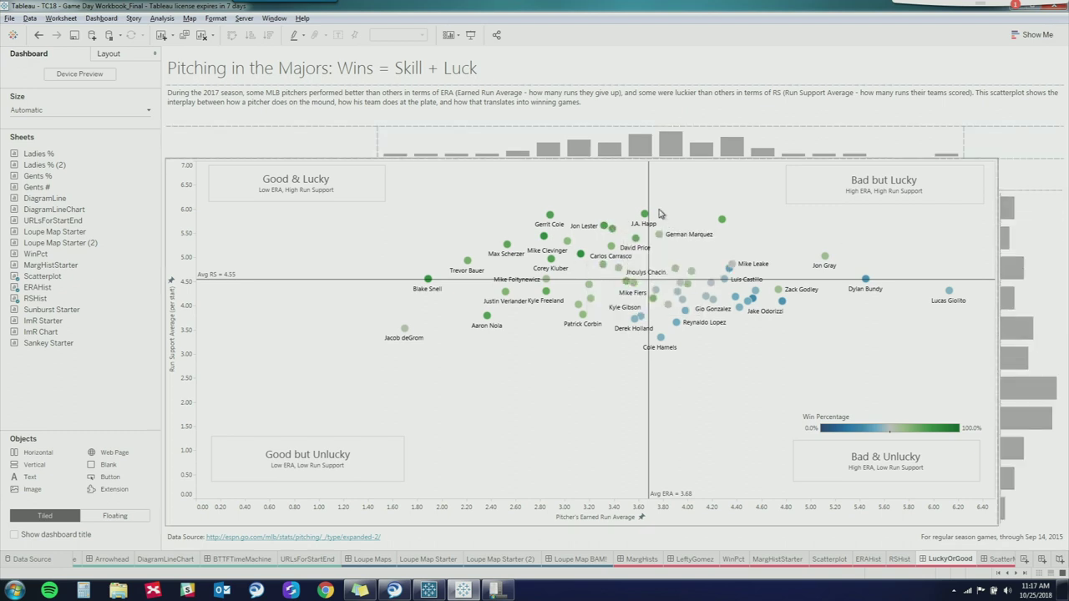
pyautogui.moveTo(111, 466)
pyautogui.mouseDown()
pyautogui.moveTo(978, 496)
pyautogui.moveTo(1026, 494)
pyautogui.moveTo(1017, 461)
pyautogui.mouseUp()
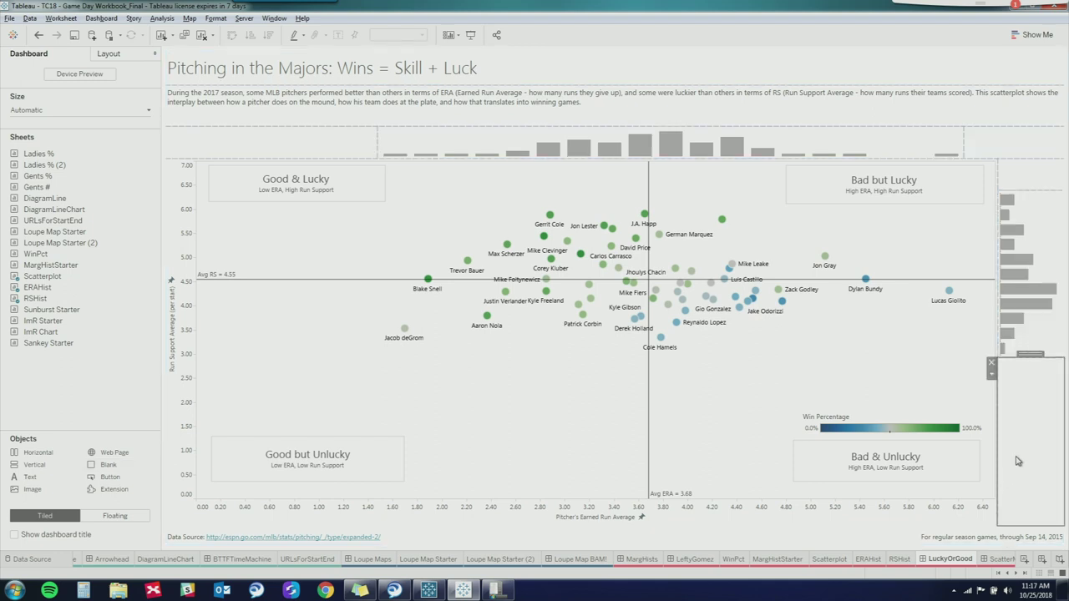
pyautogui.click(1008, 357)
pyautogui.moveTo(1008, 358); pyautogui.dragTo(1004, 349)
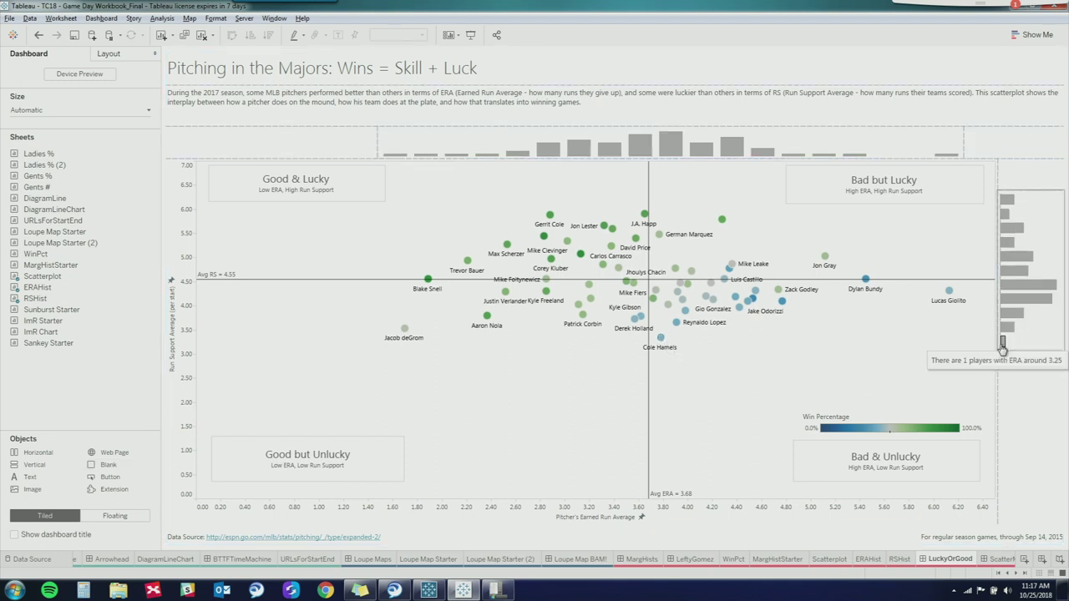
pyautogui.click(795, 200)
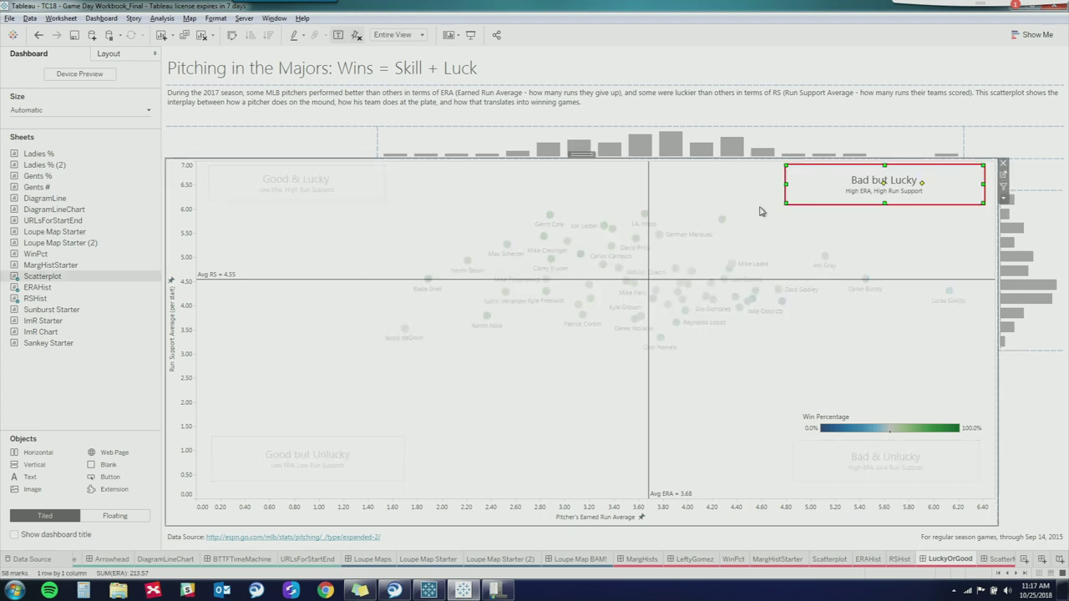
pyautogui.click(748, 202)
pyautogui.click(1018, 395)
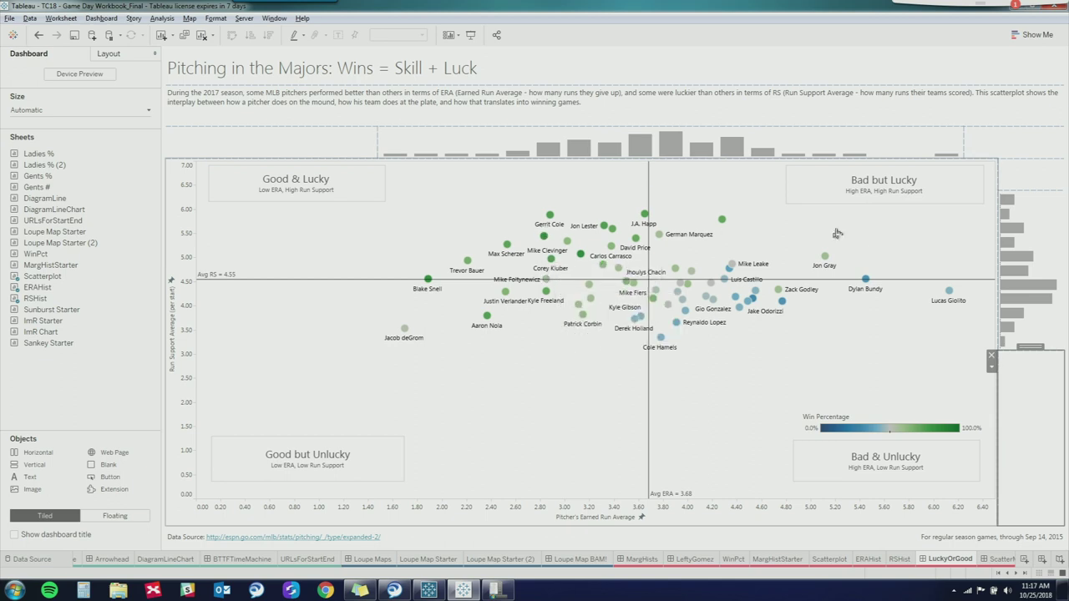
# Step: Add a dashboard highlight action that runs on hover, with ERAHist, RSHist and Scatterplot as source and target sheets
pyautogui.click(889, 266)
pyautogui.click(162, 18)
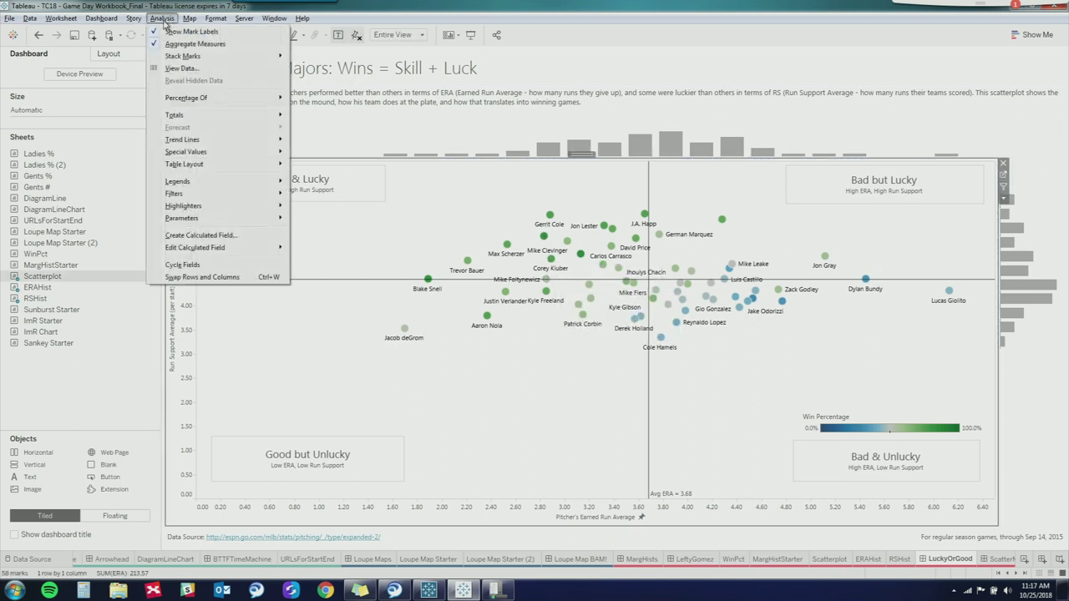
pyautogui.moveTo(102, 18)
pyautogui.click(116, 162)
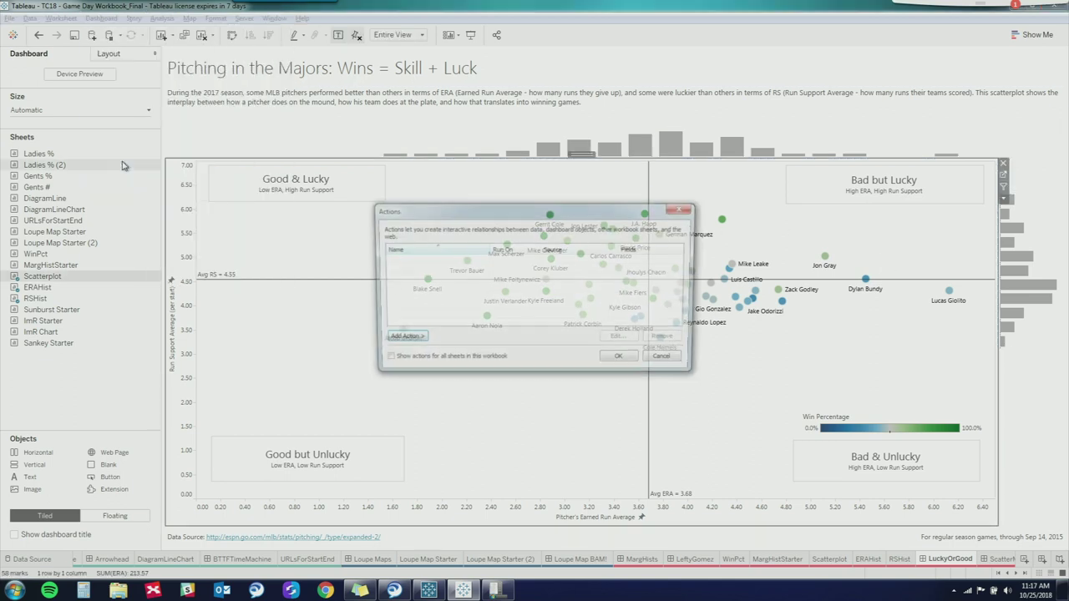
pyautogui.click(406, 340)
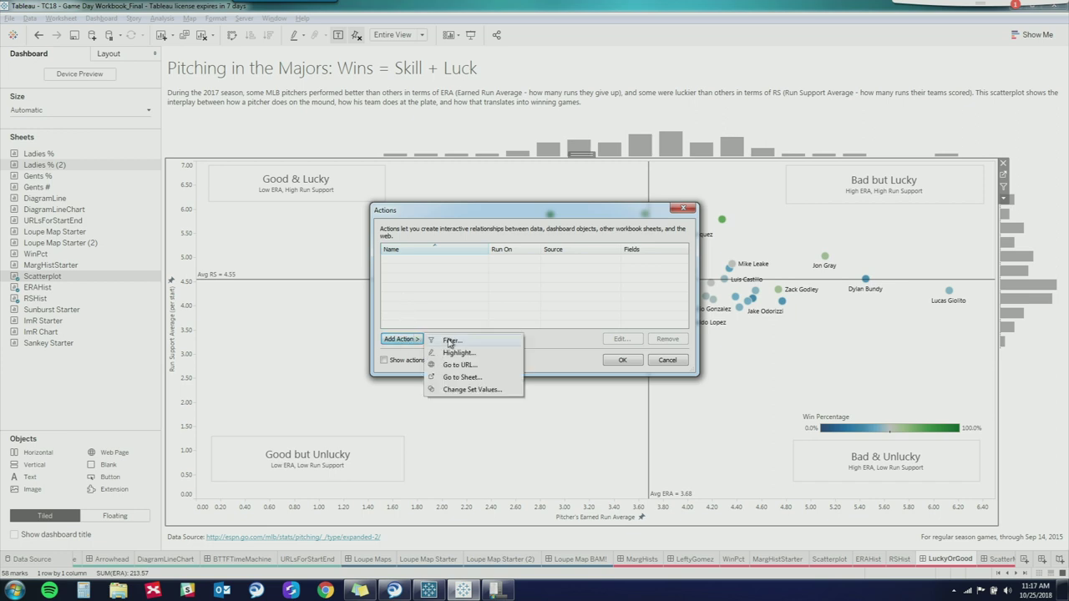
pyautogui.click(461, 353)
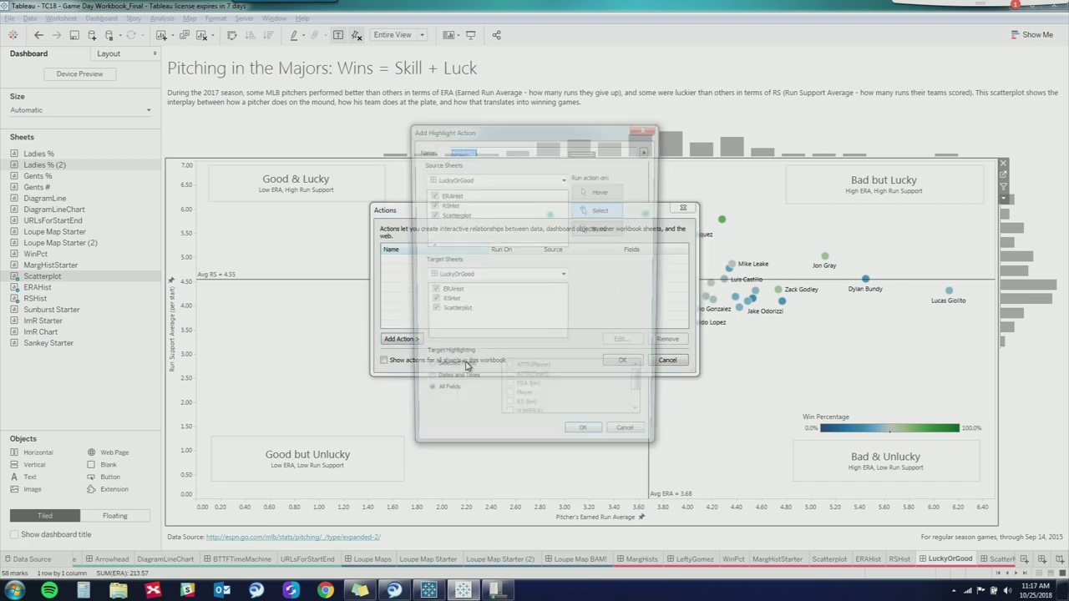
pyautogui.click(609, 192)
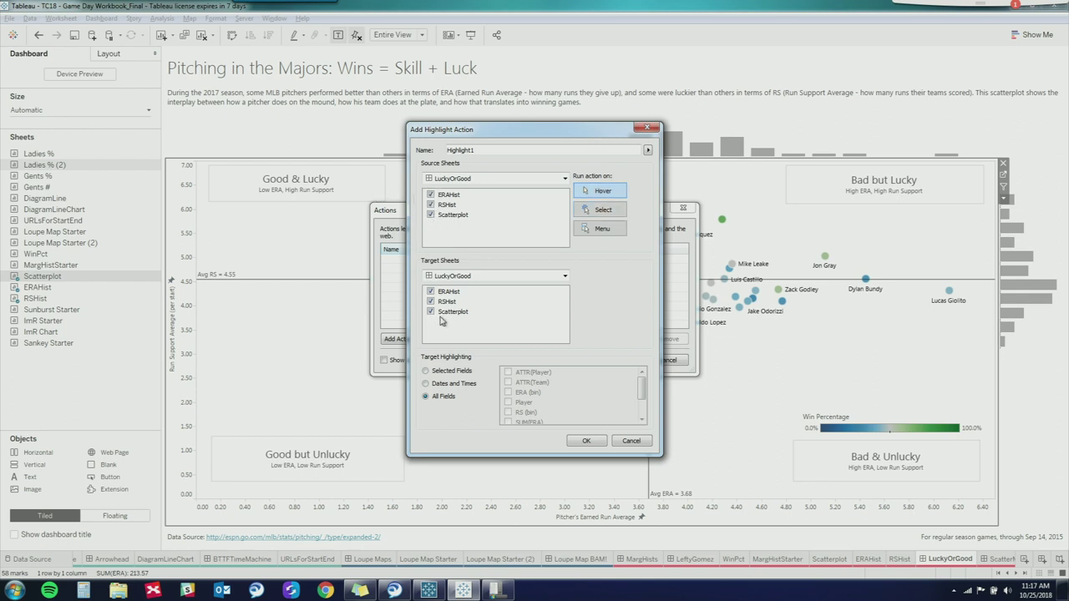
# Step: Limit the highlight action to the selected fields ERA (bin) and RS (bin) and save the dashboard actions
pyautogui.click(427, 370)
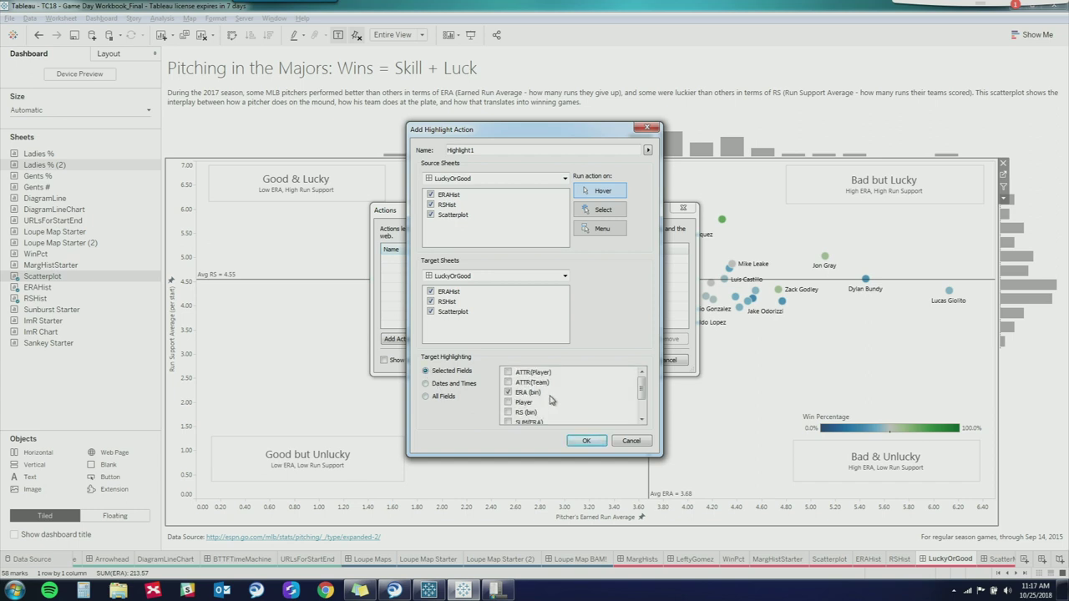
pyautogui.moveTo(637, 385); pyautogui.dragTo(641, 394)
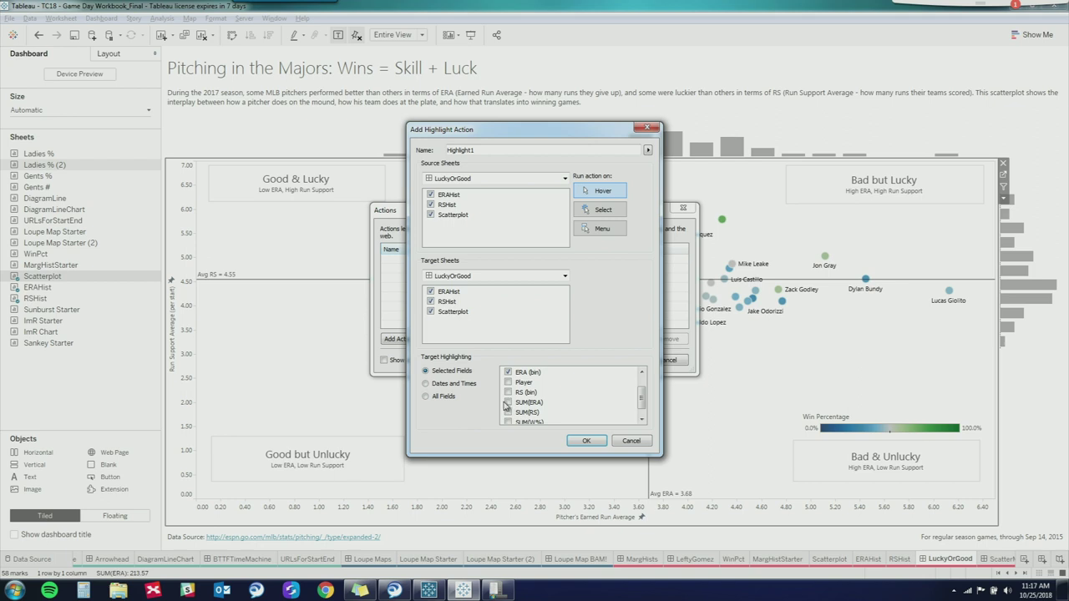
pyautogui.moveTo(640, 392)
pyautogui.mouseDown()
pyautogui.moveTo(641, 413)
pyautogui.moveTo(640, 376)
pyautogui.mouseUp()
pyautogui.click(587, 441)
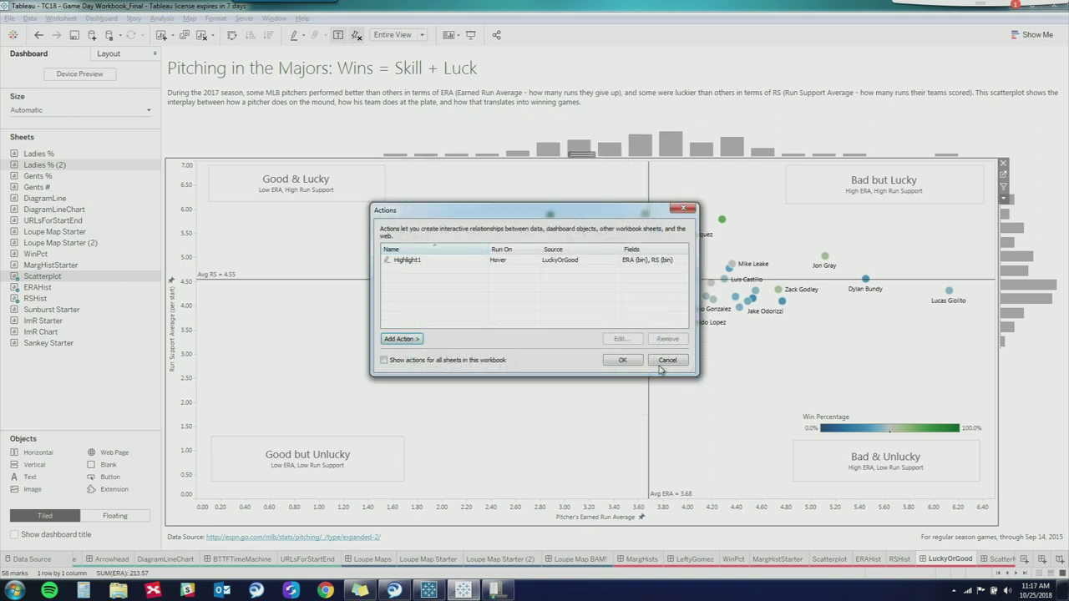
pyautogui.click(623, 359)
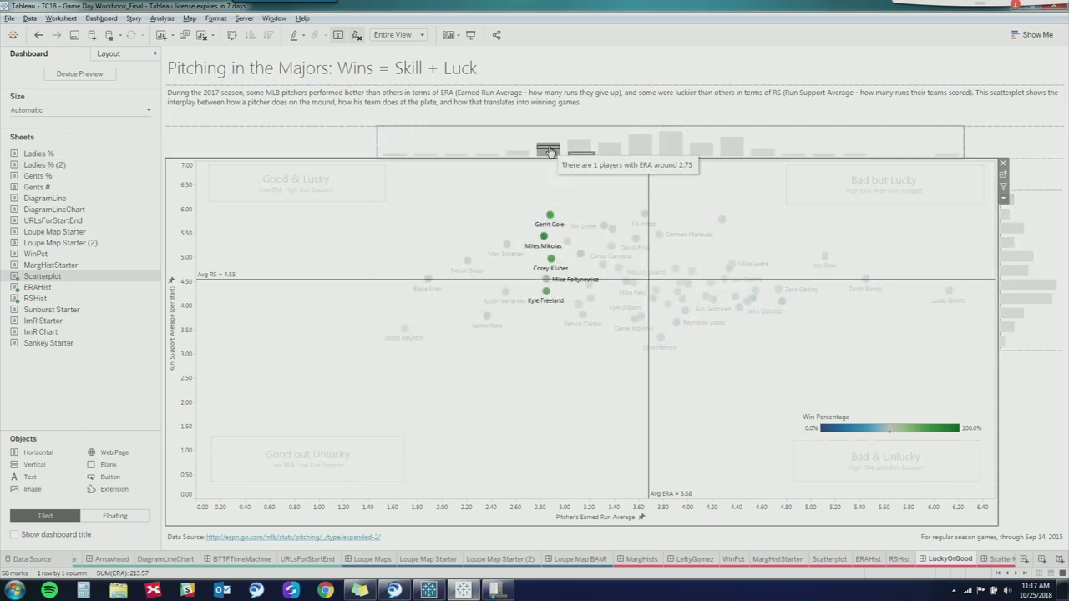
# Step: Test the hover highlighting on the ERAHist and RSHist bars and on individual pitchers in the scatterplot
pyautogui.click(573, 145)
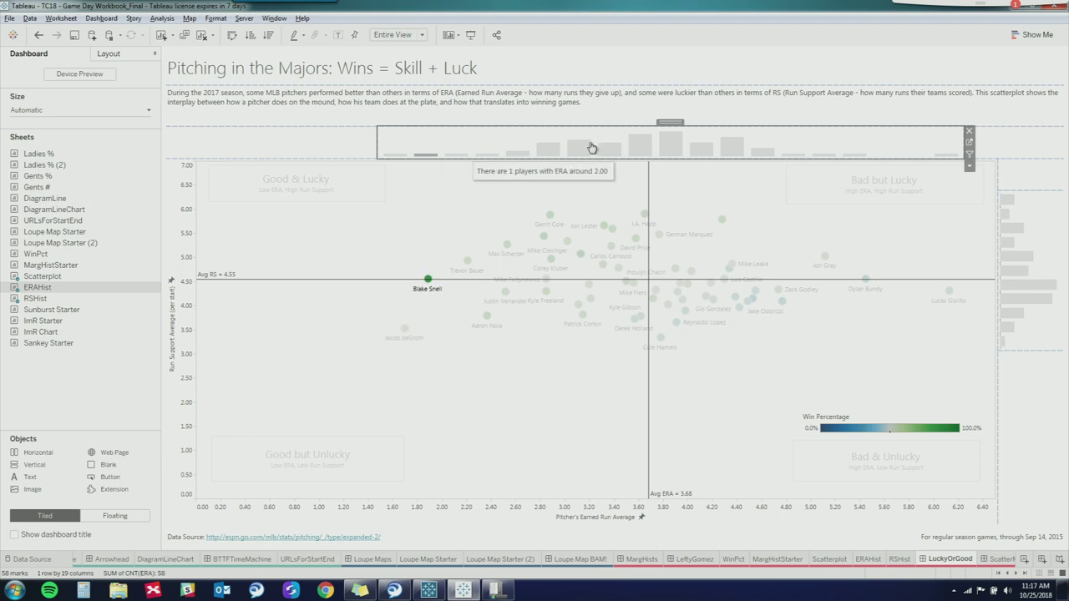
pyautogui.moveTo(741, 147)
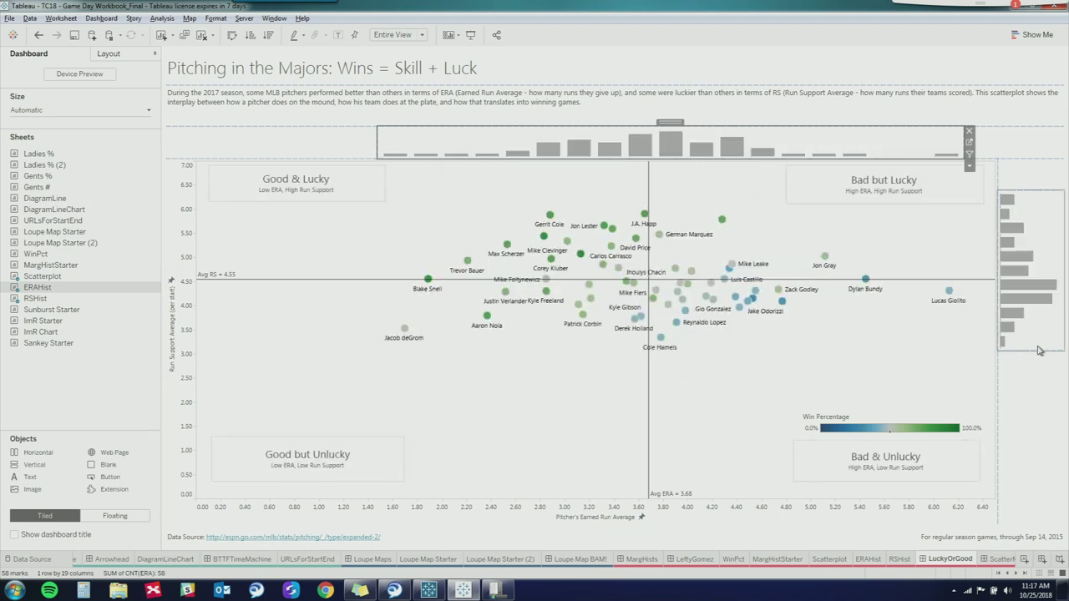
pyautogui.moveTo(1052, 289)
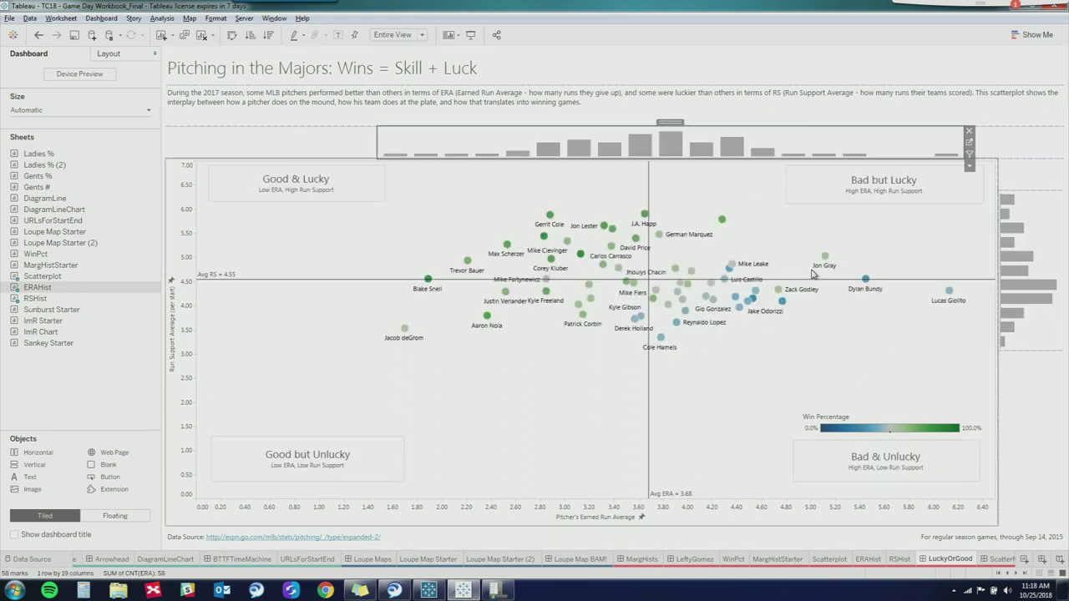
pyautogui.moveTo(824, 262)
pyautogui.moveTo(864, 278)
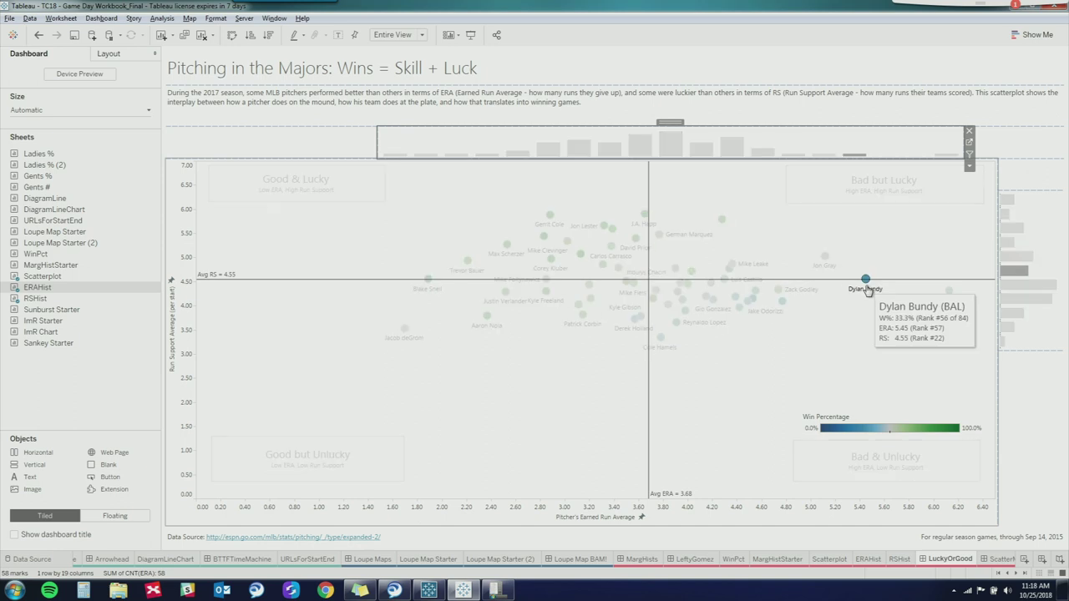
pyautogui.moveTo(740, 309)
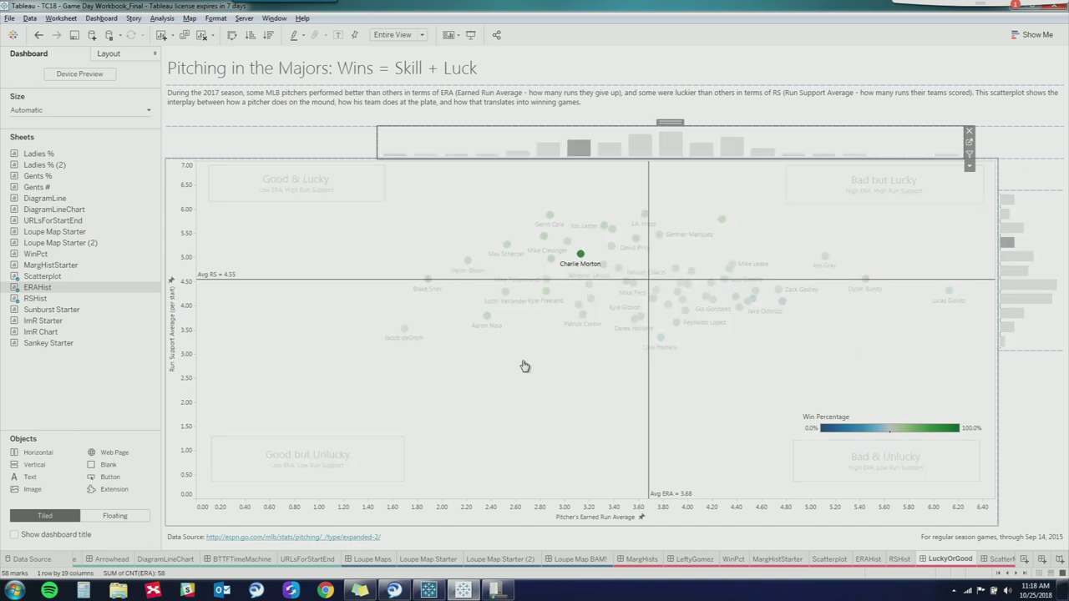
# Step: Examine the marginal plots on the ScatterMargBox and ScatterMargHash dashboards and open the Sunbursts dashboard
pyautogui.click(1017, 573)
pyautogui.click(1017, 573)
pyautogui.click(1017, 572)
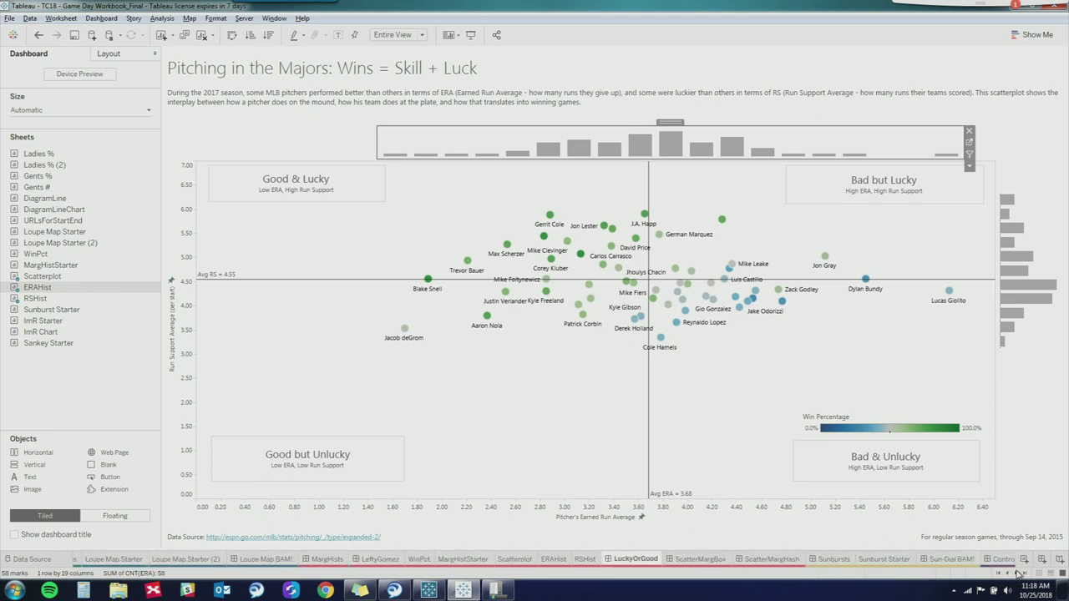
pyautogui.click(711, 562)
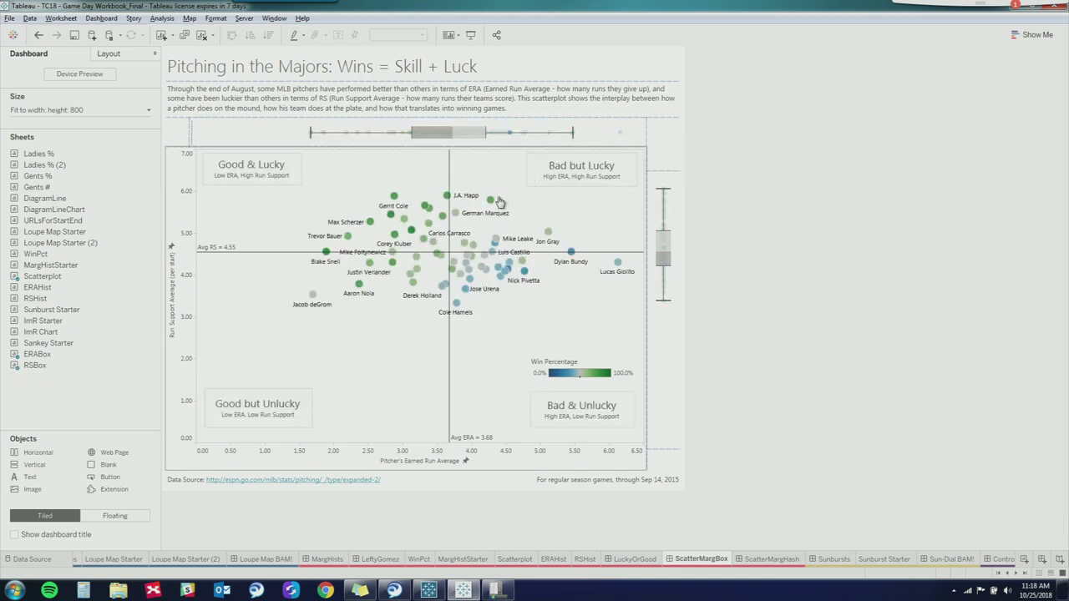
pyautogui.moveTo(491, 202)
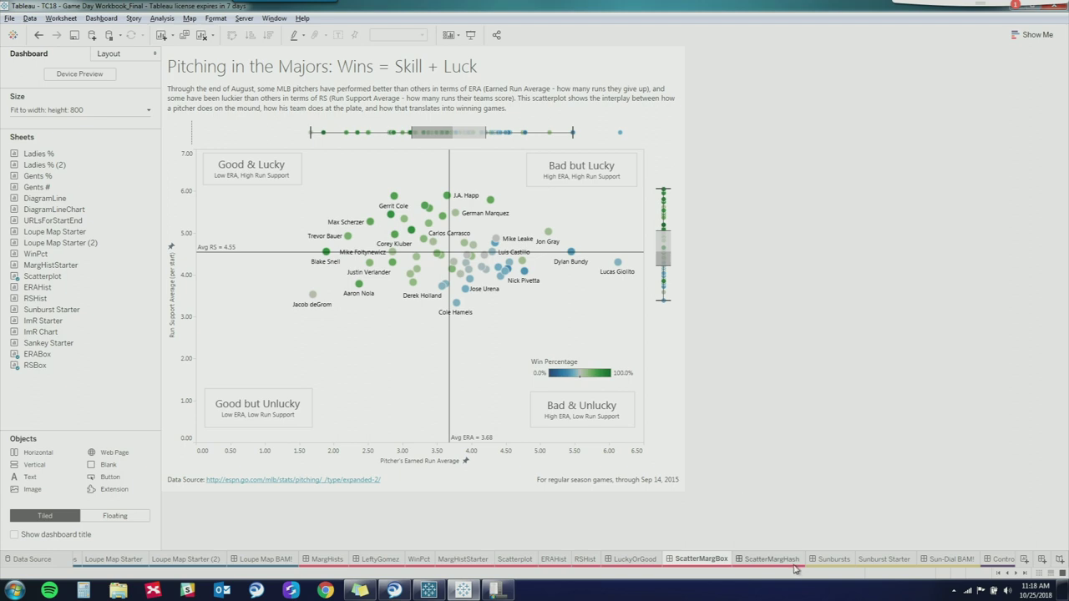
pyautogui.hotkey('ctrl', 'Tab')
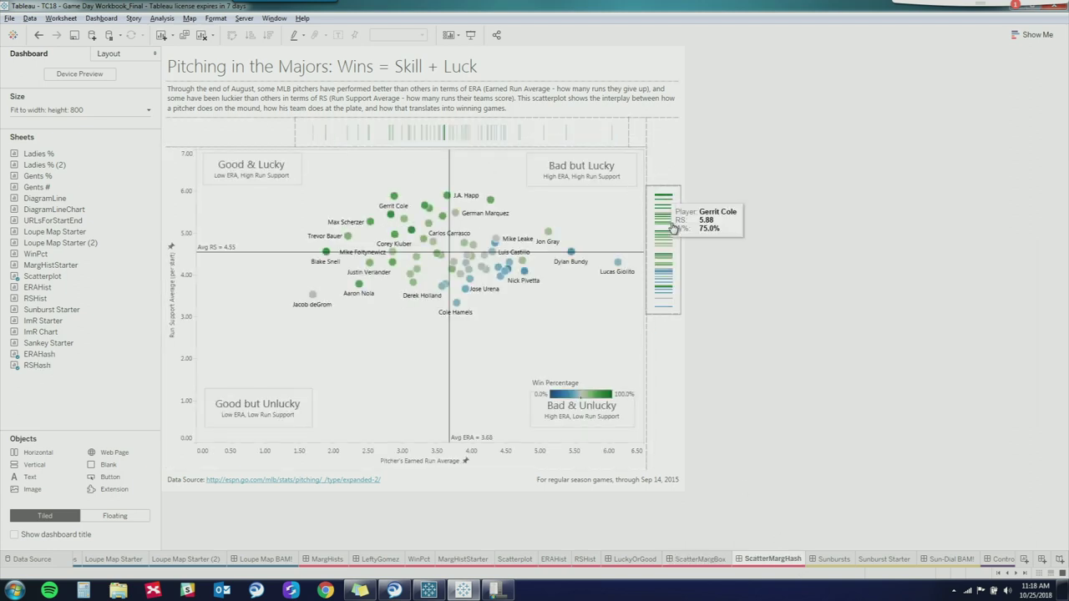
pyautogui.click(834, 559)
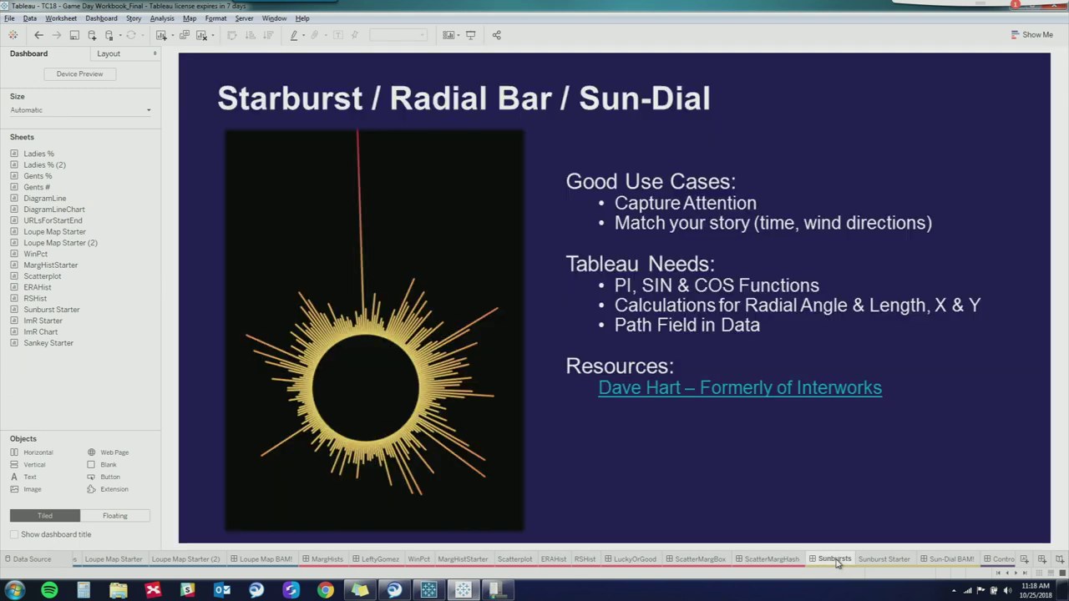
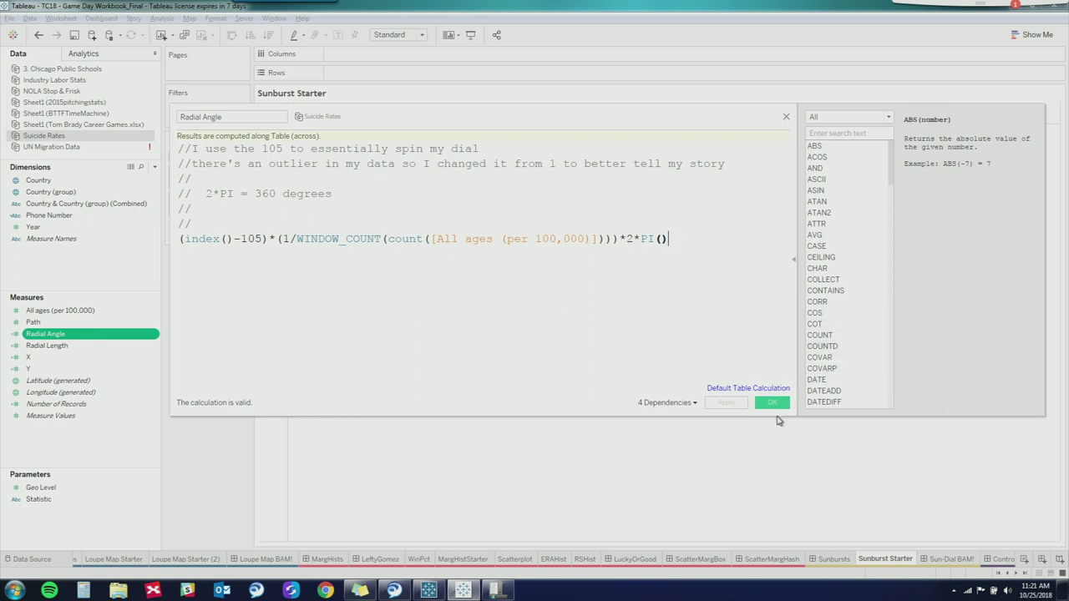
# Step: Close the Radial Angle calculation and open the Radial Length calculation to read its formula
pyautogui.click(786, 116)
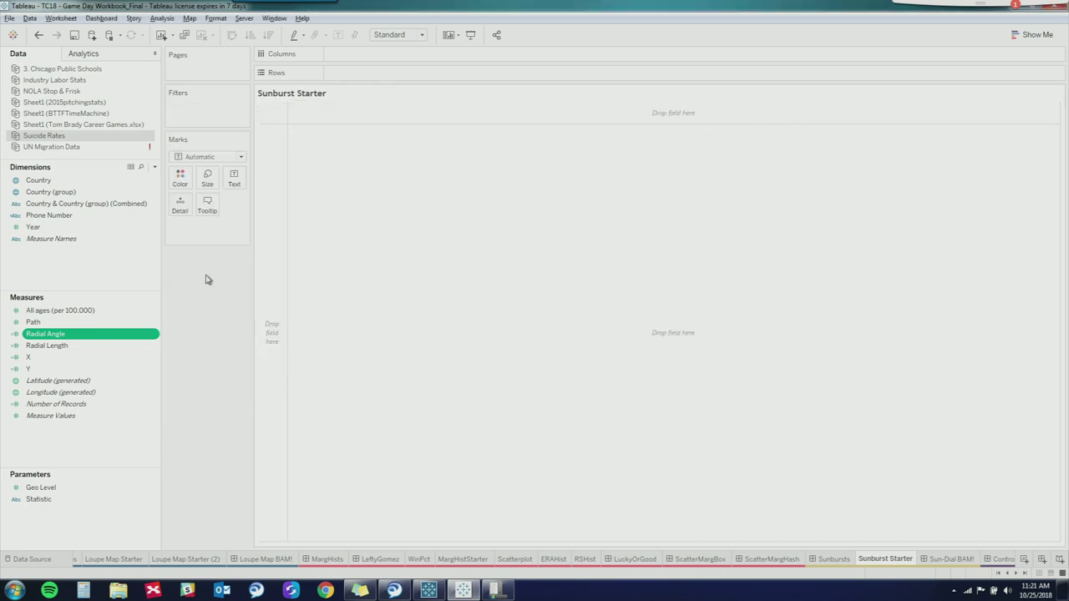
pyautogui.rightClick(63, 347)
pyautogui.click(118, 404)
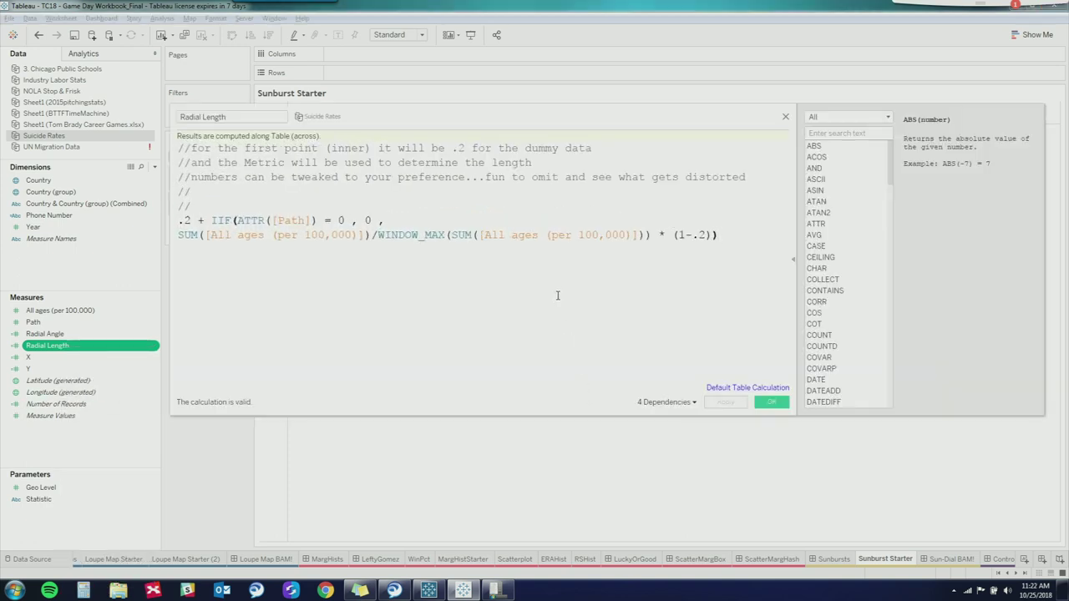
pyautogui.scroll(1, 553, 294)
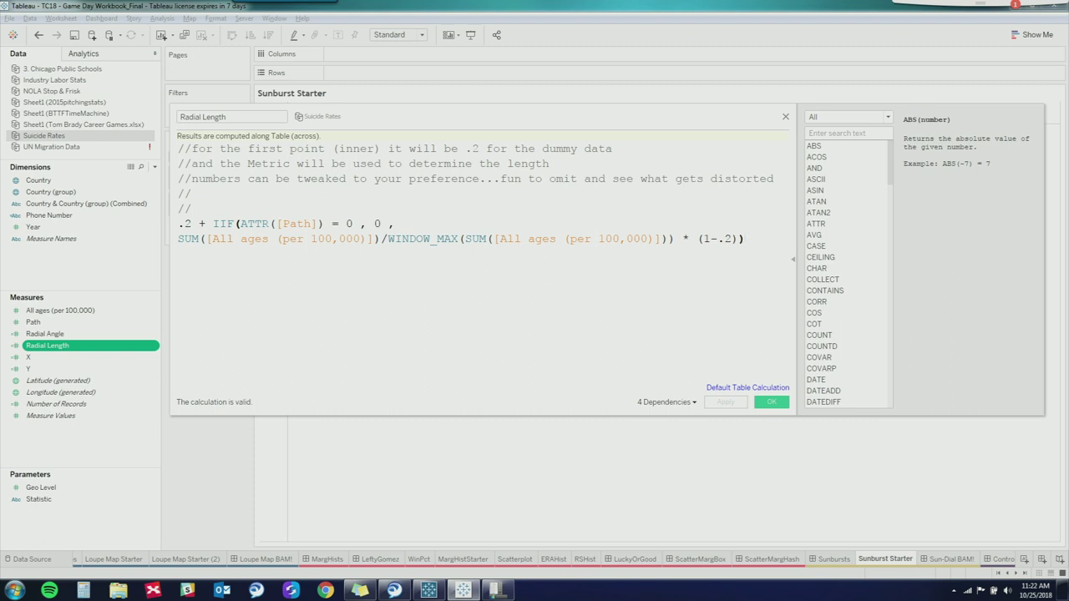
# Step: Switch to Tableau Prep and union the Suicide Data table with a second copy of itself
pyautogui.click(429, 590)
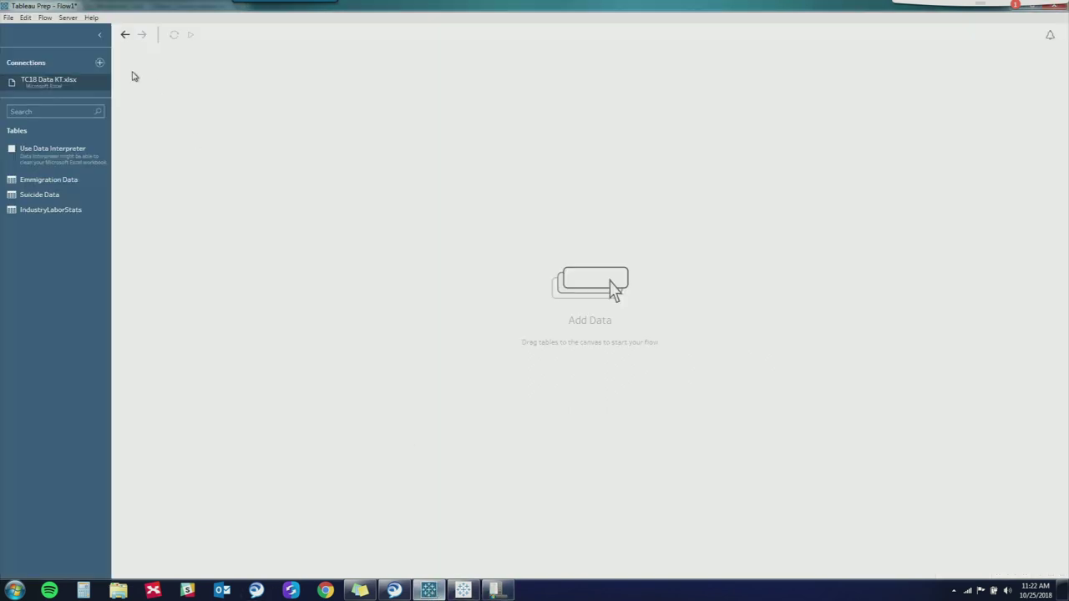
pyautogui.moveTo(50, 194); pyautogui.dragTo(193, 106)
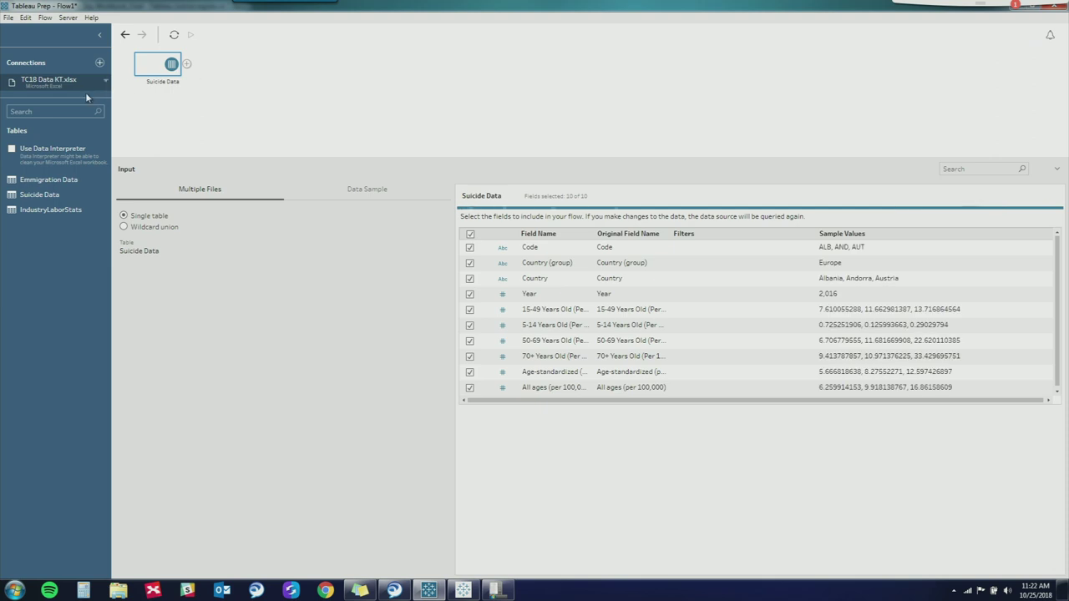
pyautogui.moveTo(67, 192); pyautogui.dragTo(166, 86)
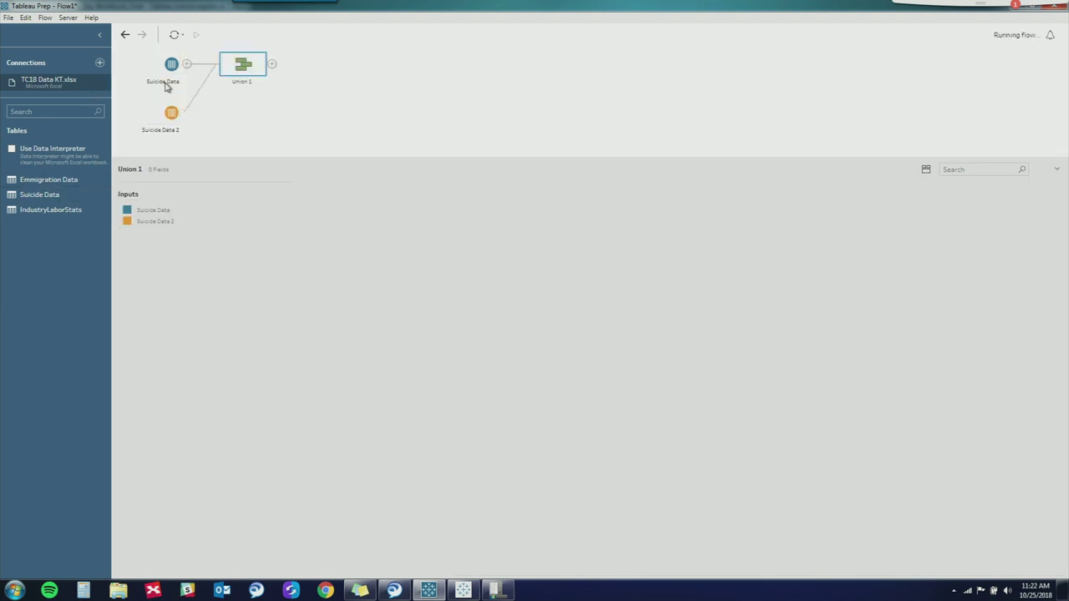
# Step: Add a cleaning step after the union and rename the Table Names field to Path
pyautogui.click(272, 65)
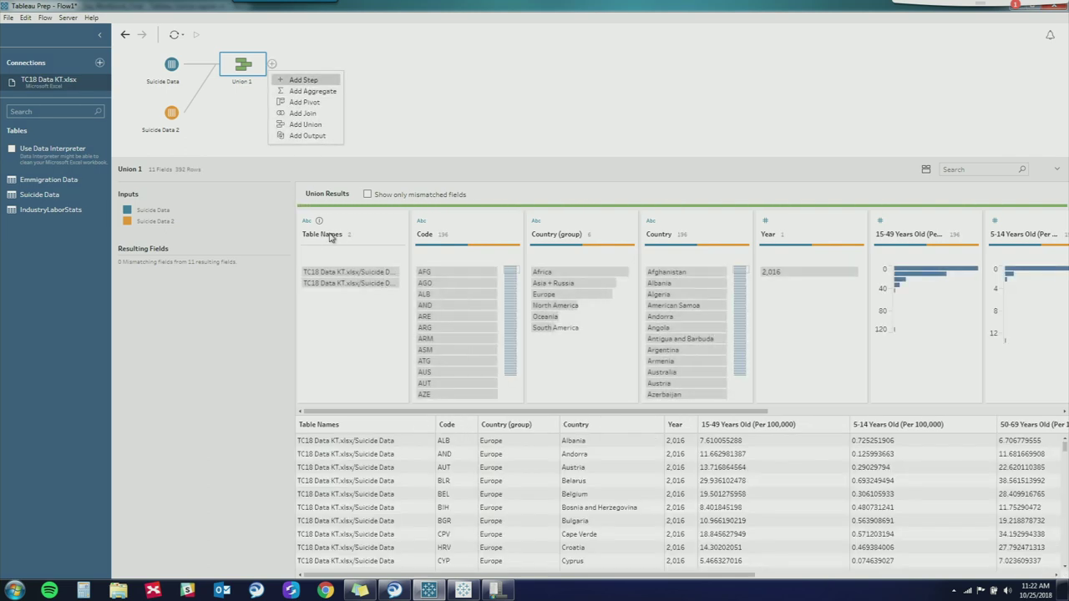
pyautogui.doubleClick(184, 215)
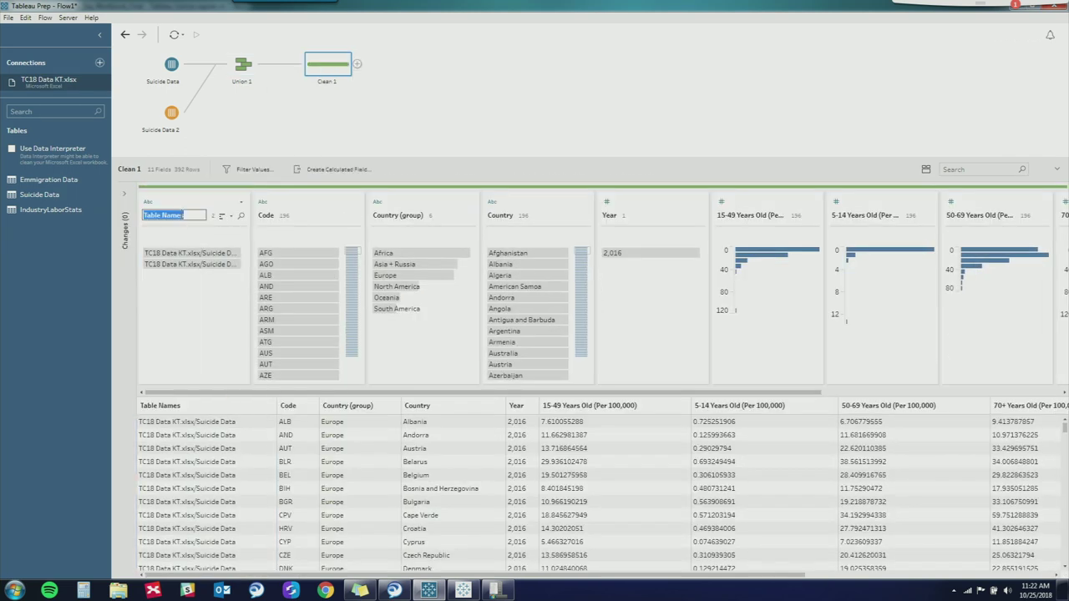
pyautogui.write('Path')
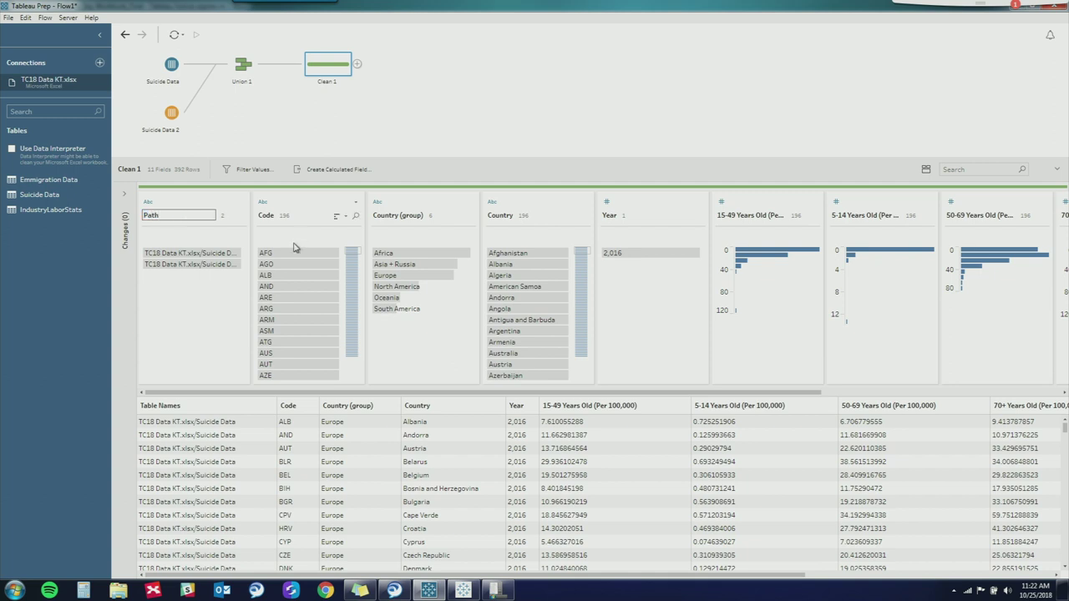
# Step: Edit the Path field's values in the cleaning step, entering 1 and 0 in place of the table names
pyautogui.doubleClick(202, 252)
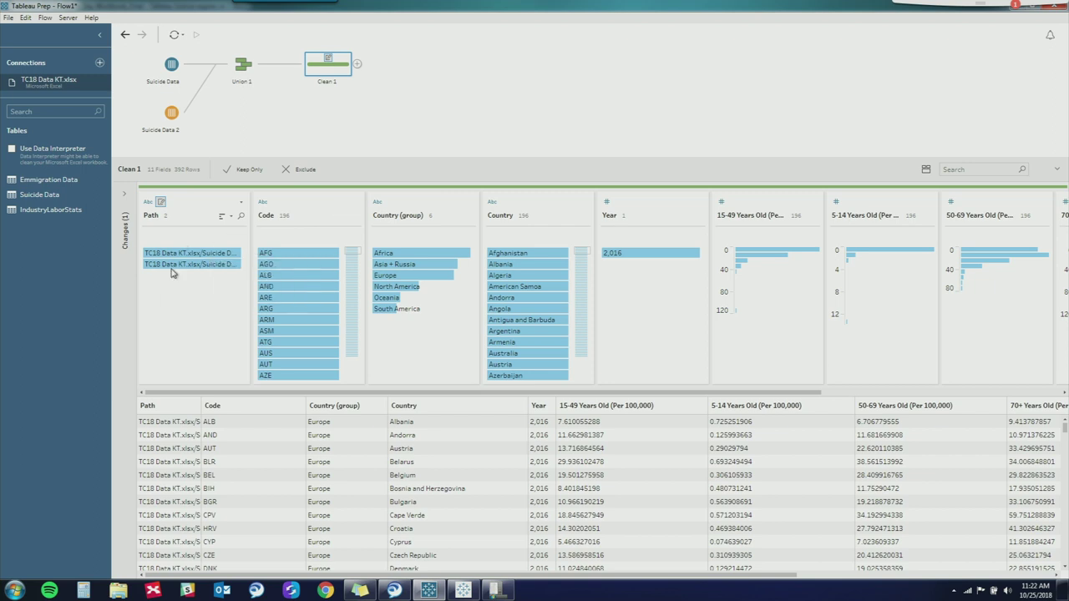
pyautogui.doubleClick(177, 264)
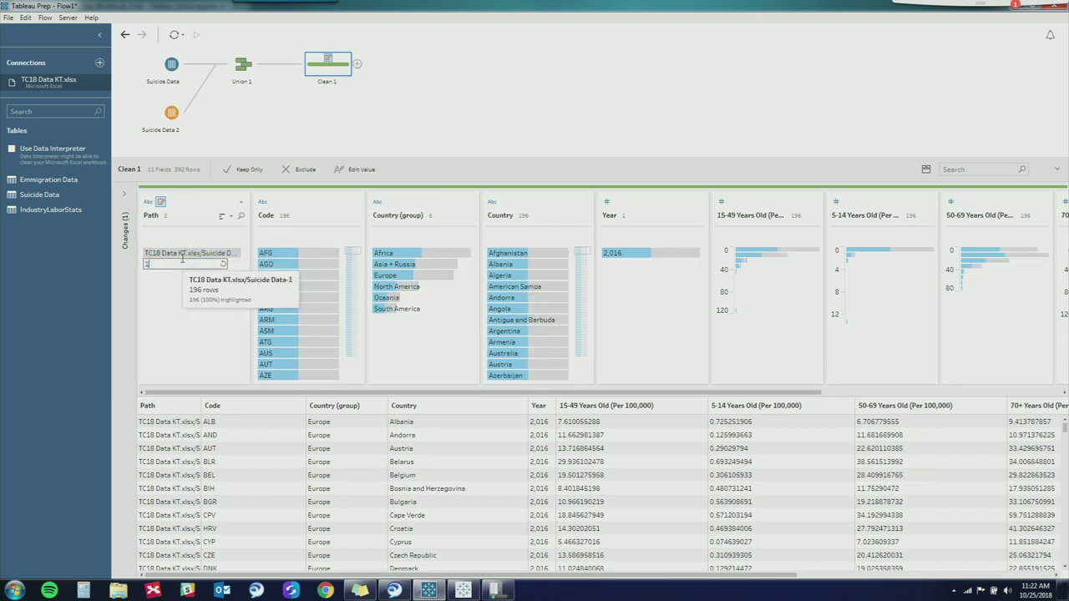
pyautogui.press('Return')
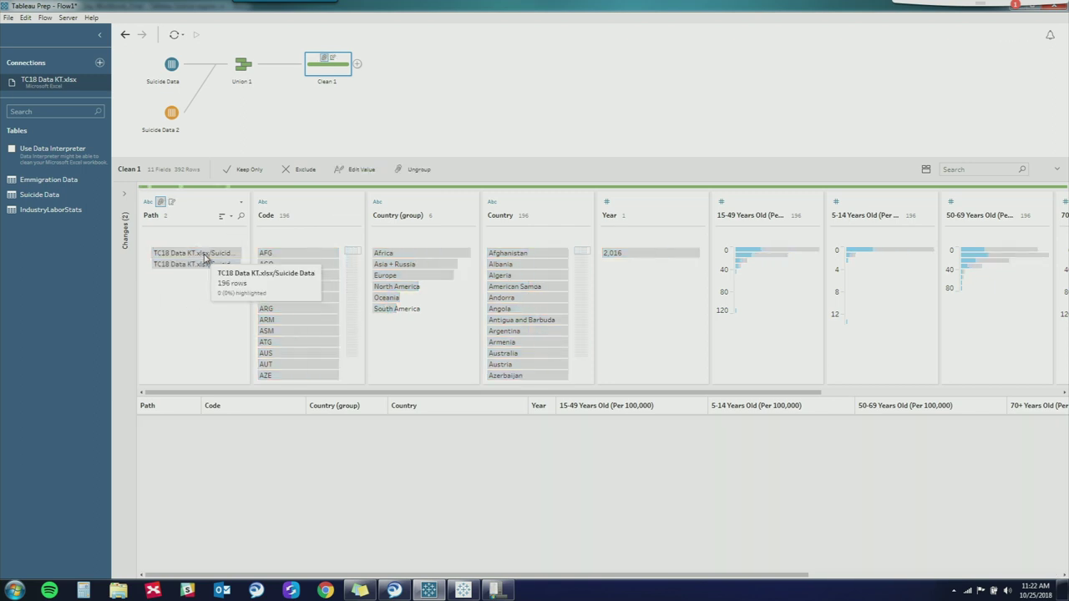
pyautogui.click(202, 253)
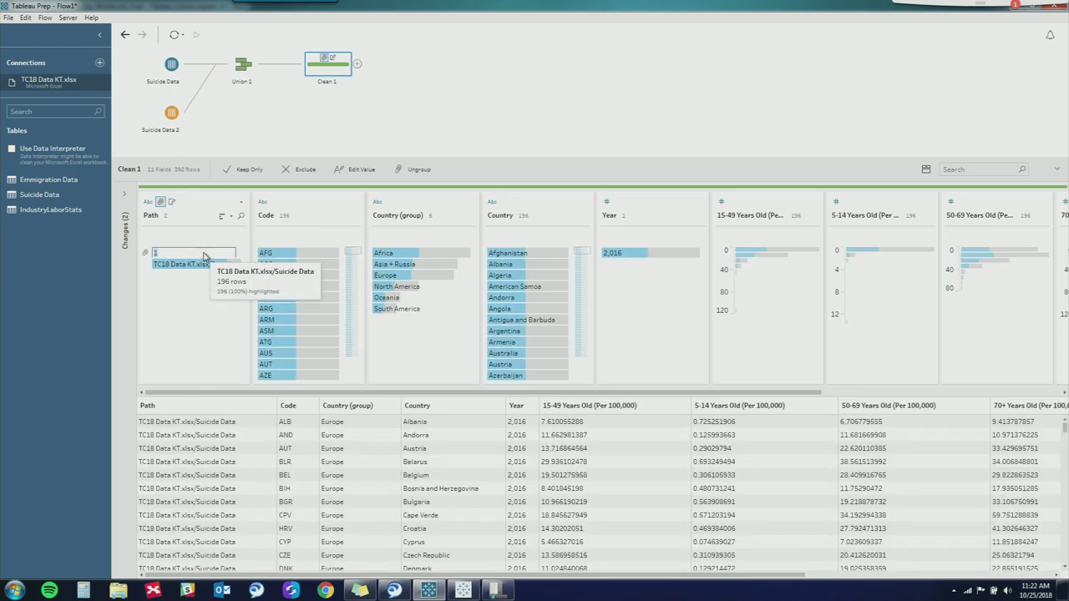
pyautogui.write('0')
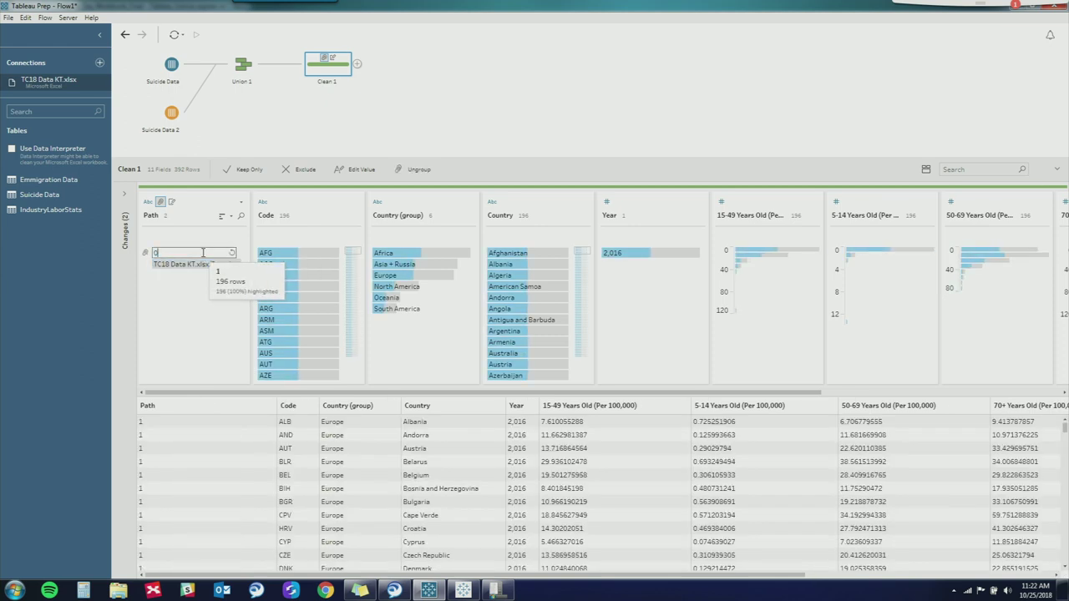
pyautogui.press('Return')
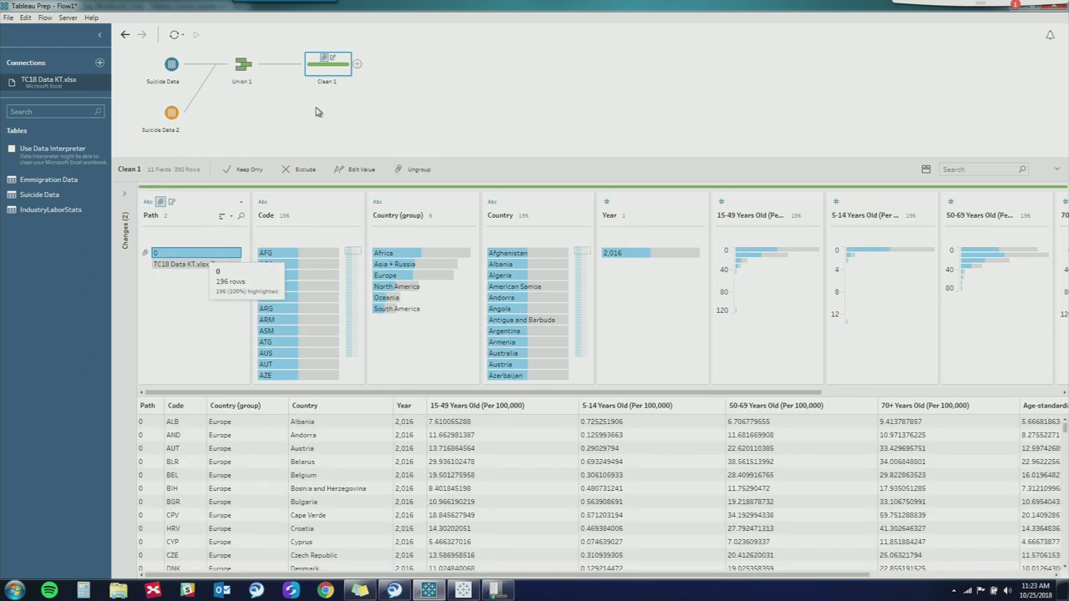
# Step: Switch to Tableau Desktop, close the Radial Length calculation, and open the X calculation to read its formula before closing it
pyautogui.rightClick(345, 75)
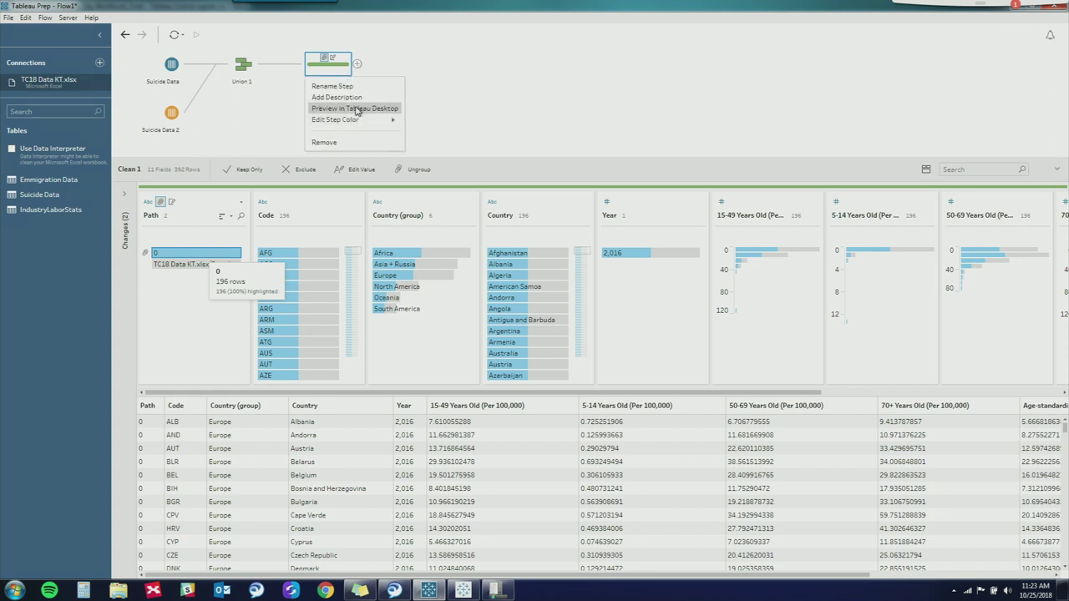
pyautogui.hotkey('alt', 'Tab')
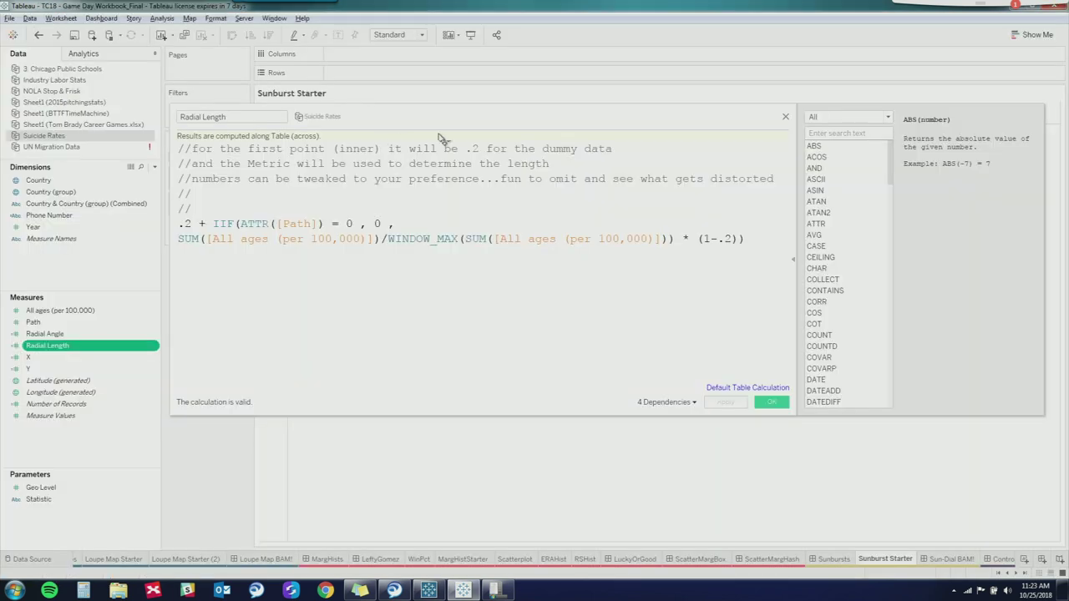
pyautogui.click(785, 118)
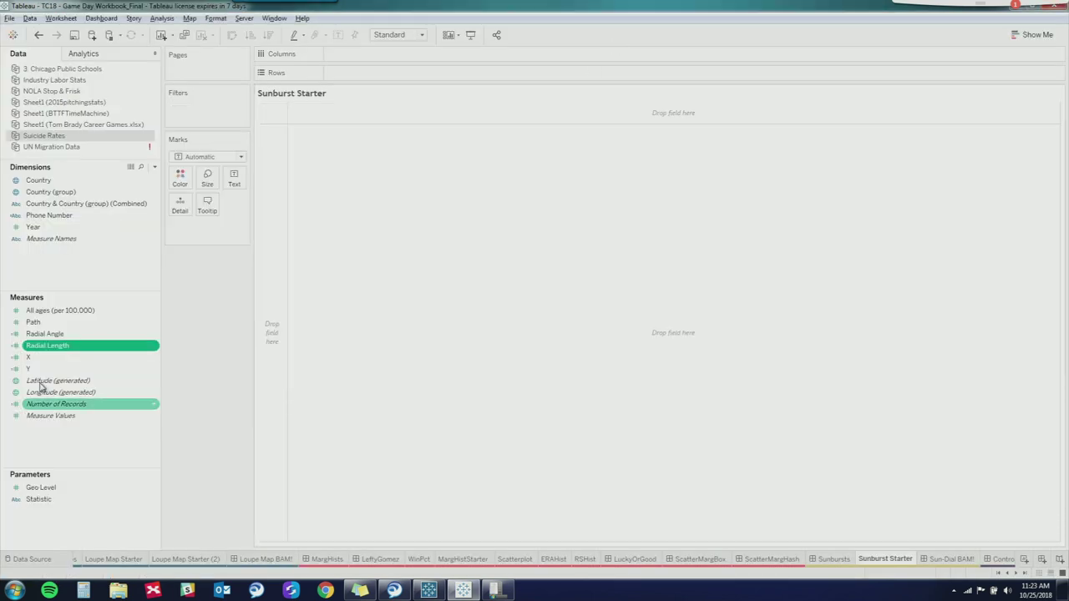
pyautogui.click(49, 359)
pyautogui.rightClick(50, 359)
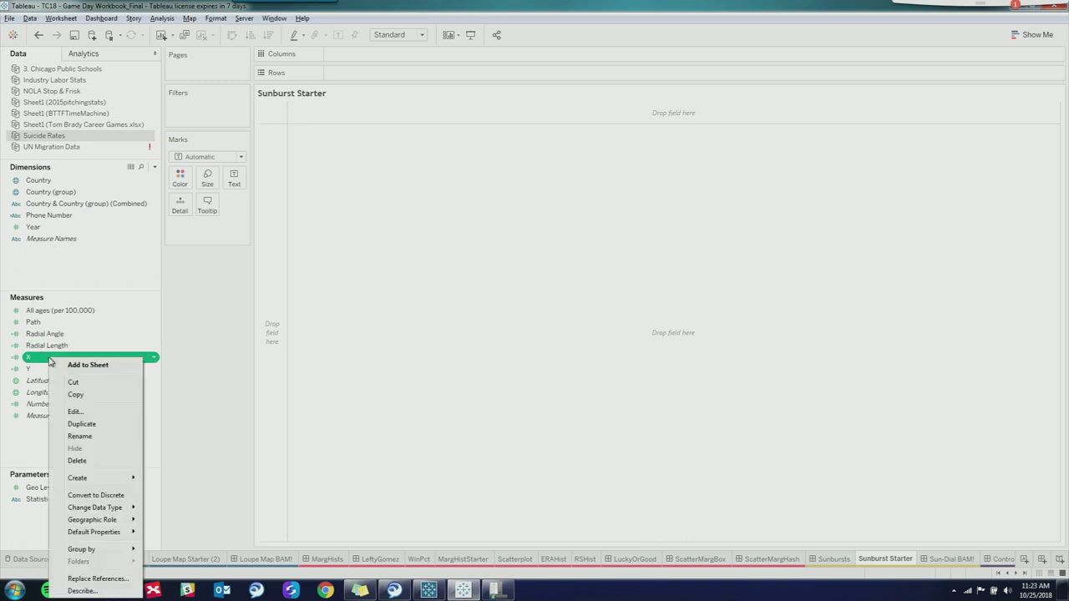
pyautogui.click(93, 417)
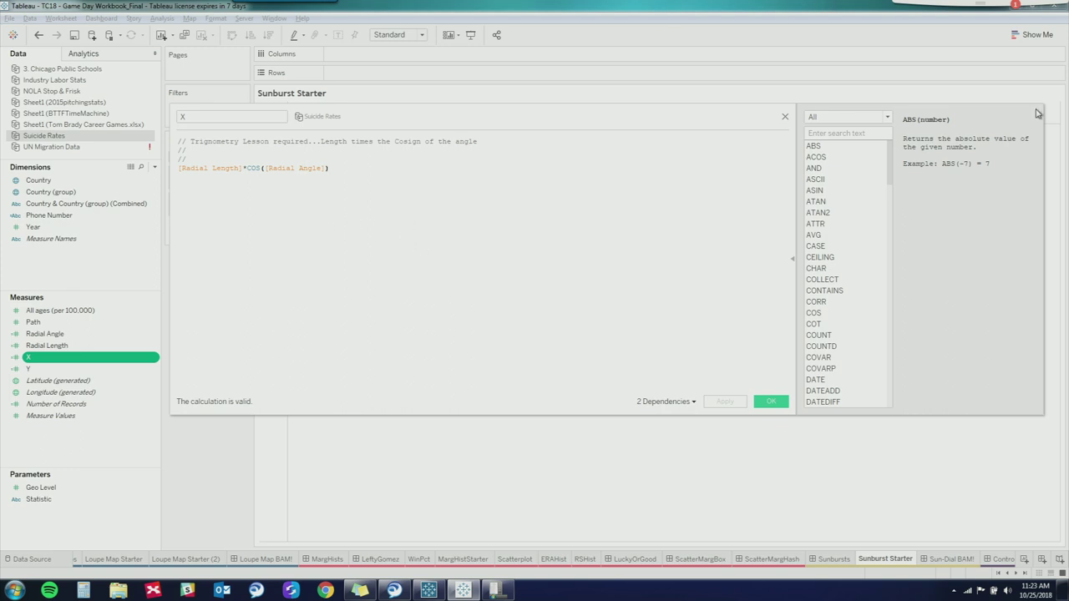
pyautogui.click(785, 117)
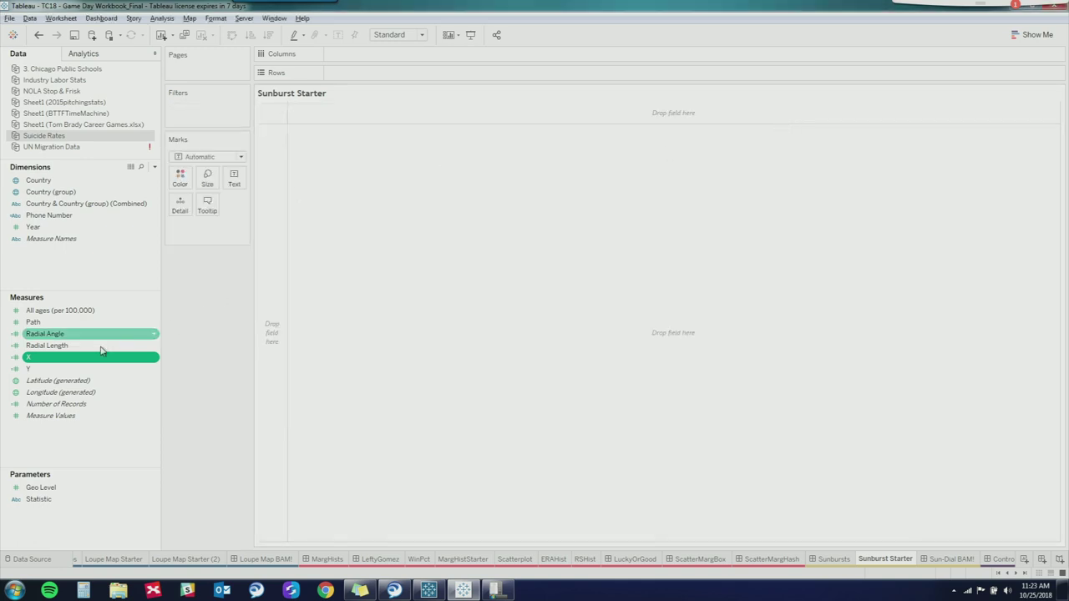
# Step: Set the mark type to Line, convert Path to a dimension that orders the line path, and add Country as detail
pyautogui.click(200, 157)
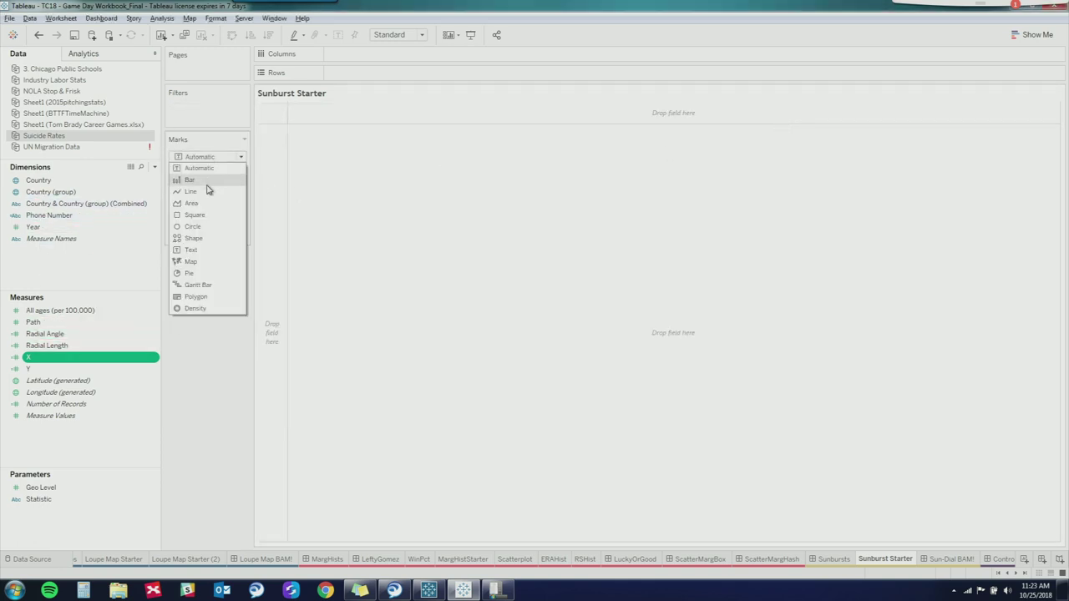
pyautogui.click(207, 192)
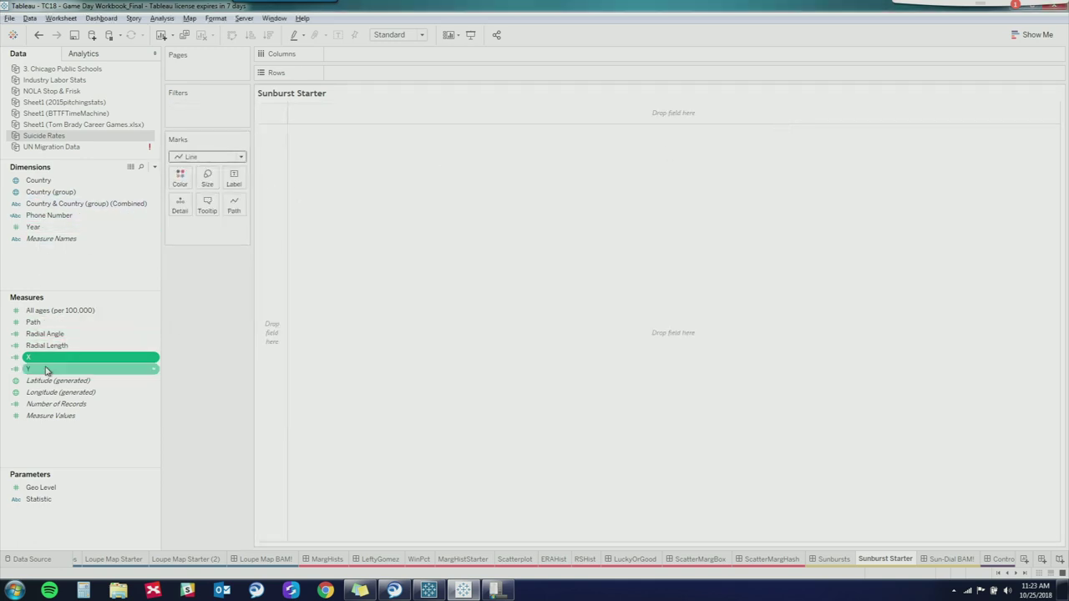
pyautogui.moveTo(51, 326); pyautogui.dragTo(69, 267)
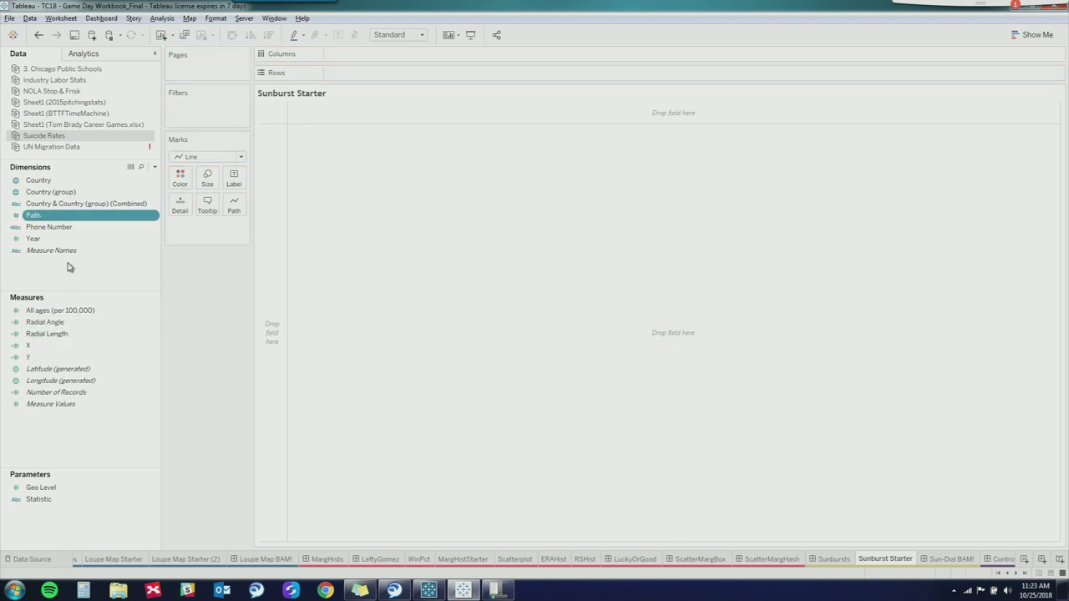
pyautogui.moveTo(97, 217); pyautogui.dragTo(235, 211)
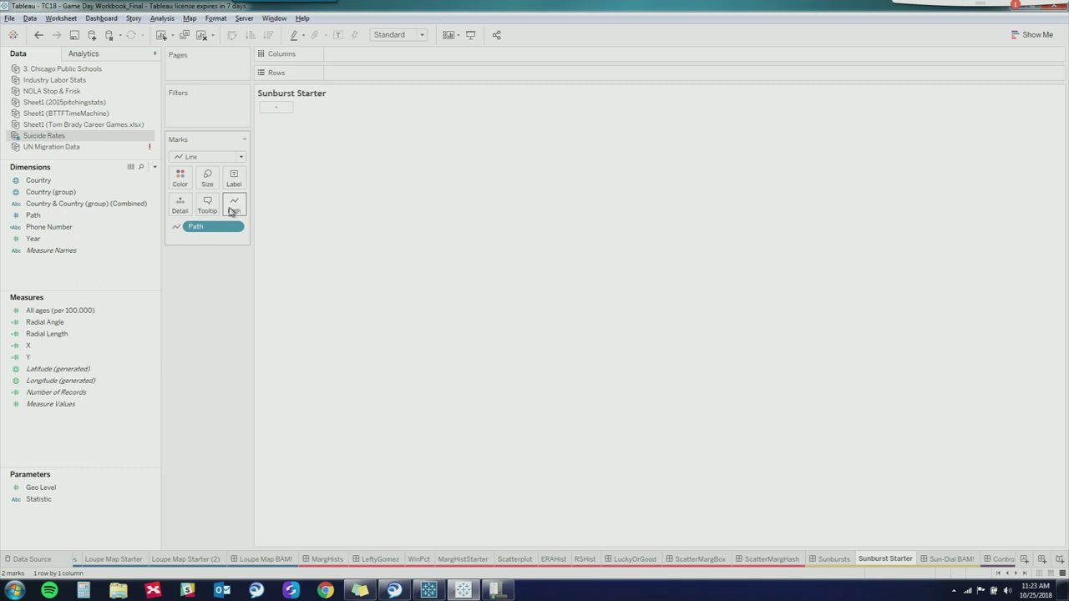
pyautogui.moveTo(59, 182); pyautogui.dragTo(186, 207)
# Step: Add the X measure to the rows and the Y measure to the columns of the Sunburst Starter sheet
pyautogui.moveTo(57, 348)
pyautogui.mouseDown()
pyautogui.moveTo(143, 295)
pyautogui.moveTo(51, 349)
pyautogui.mouseUp()
pyautogui.doubleClick(52, 348)
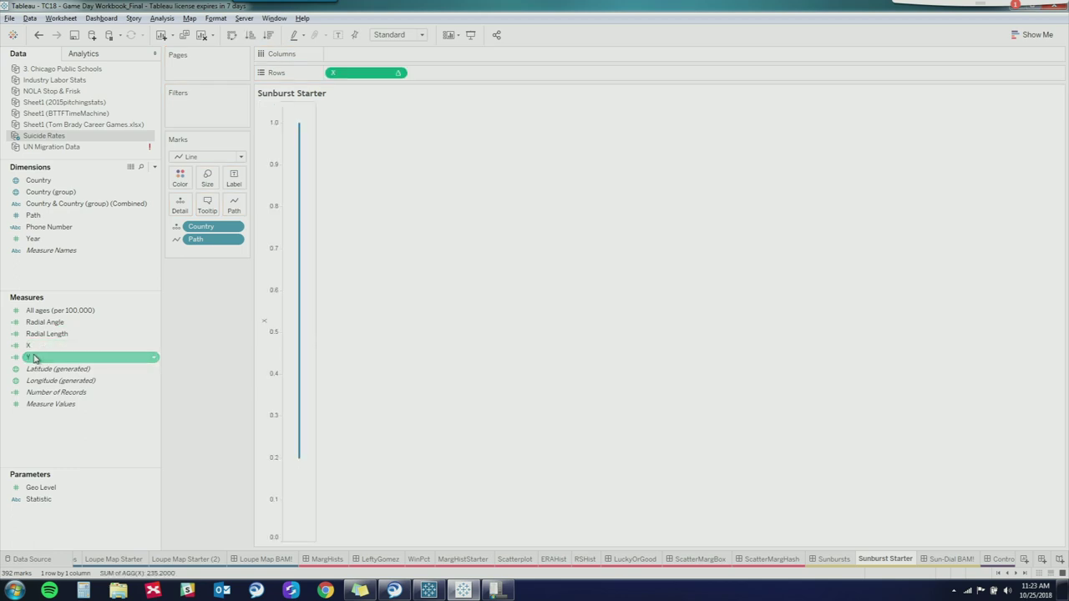
pyautogui.doubleClick(37, 358)
# Step: Compute the Y and X table calculations using Country and swap the rows and columns
pyautogui.rightClick(364, 55)
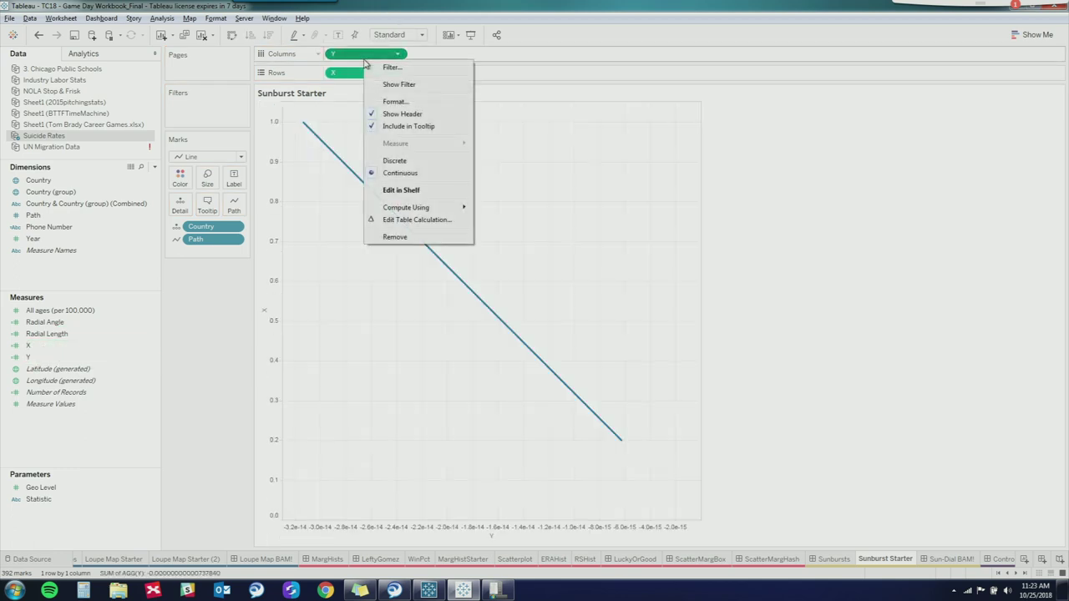
pyautogui.moveTo(435, 207)
pyautogui.click(498, 232)
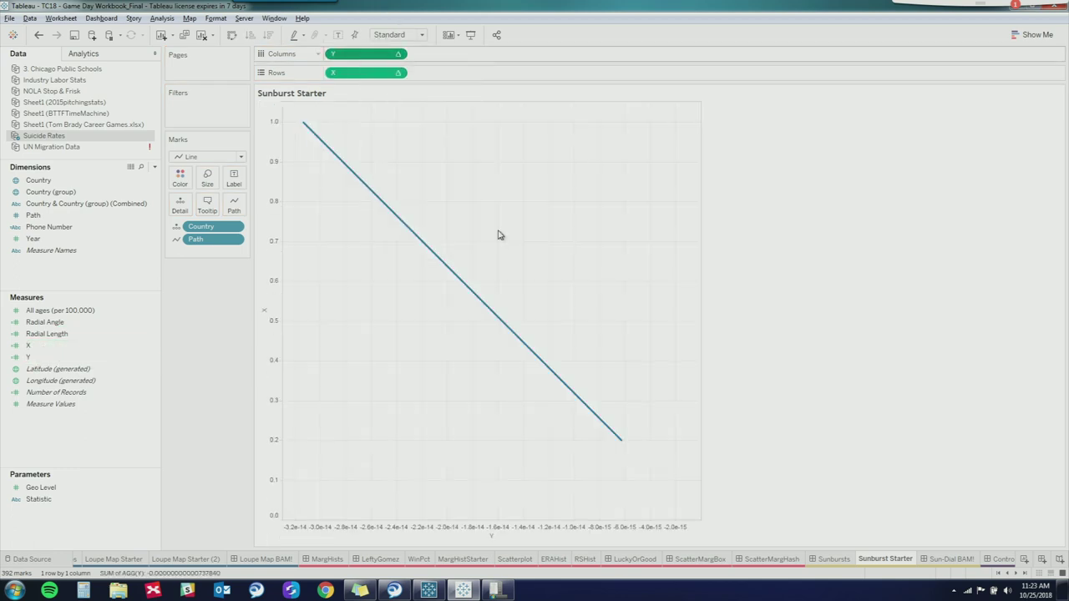
pyautogui.rightClick(370, 75)
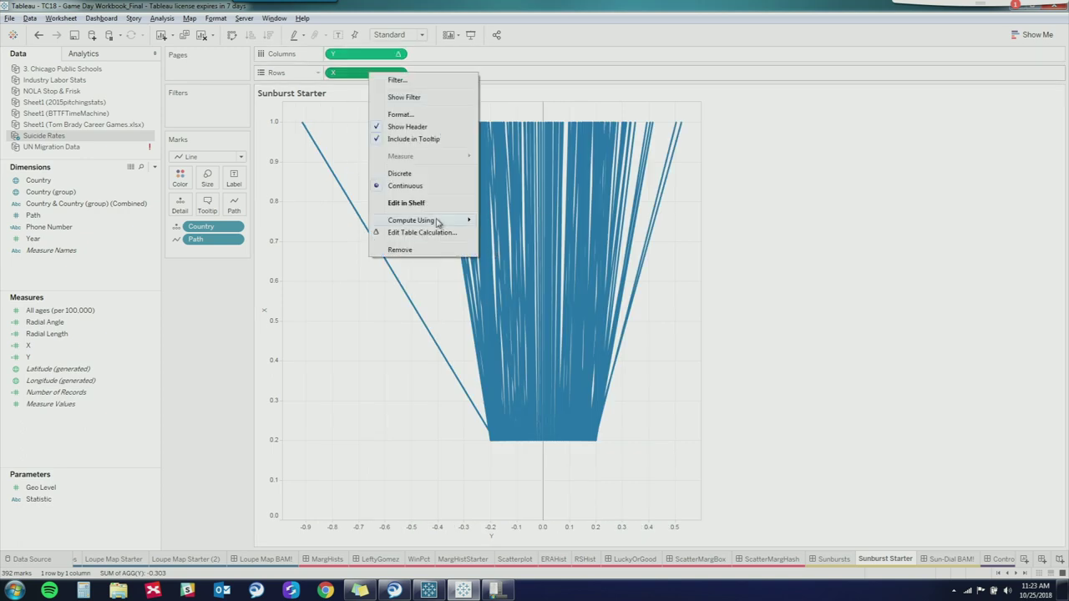
pyautogui.moveTo(438, 219)
pyautogui.click(514, 250)
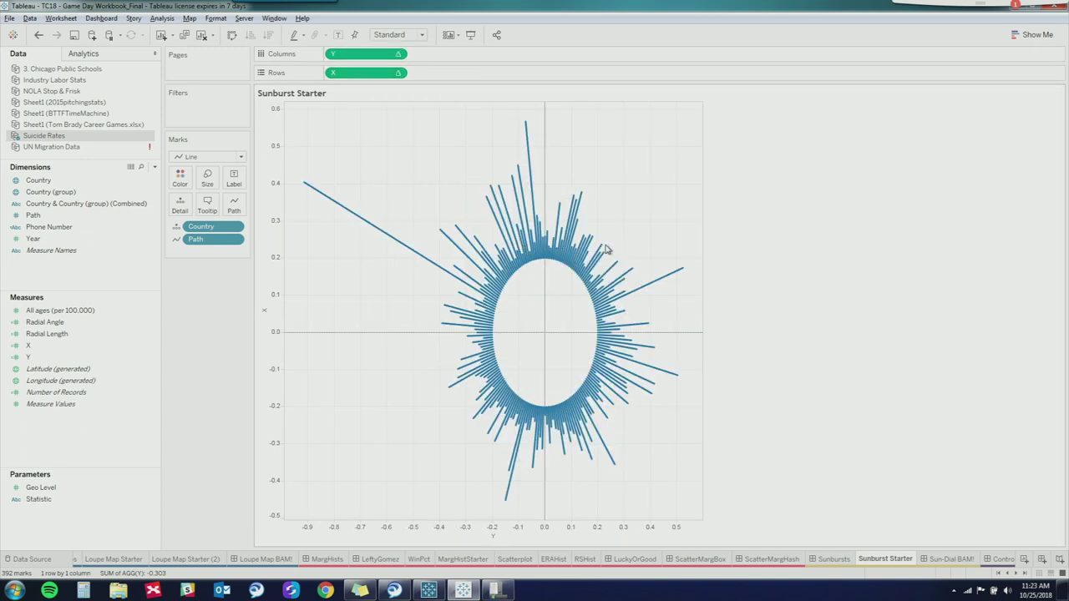
pyautogui.click(232, 35)
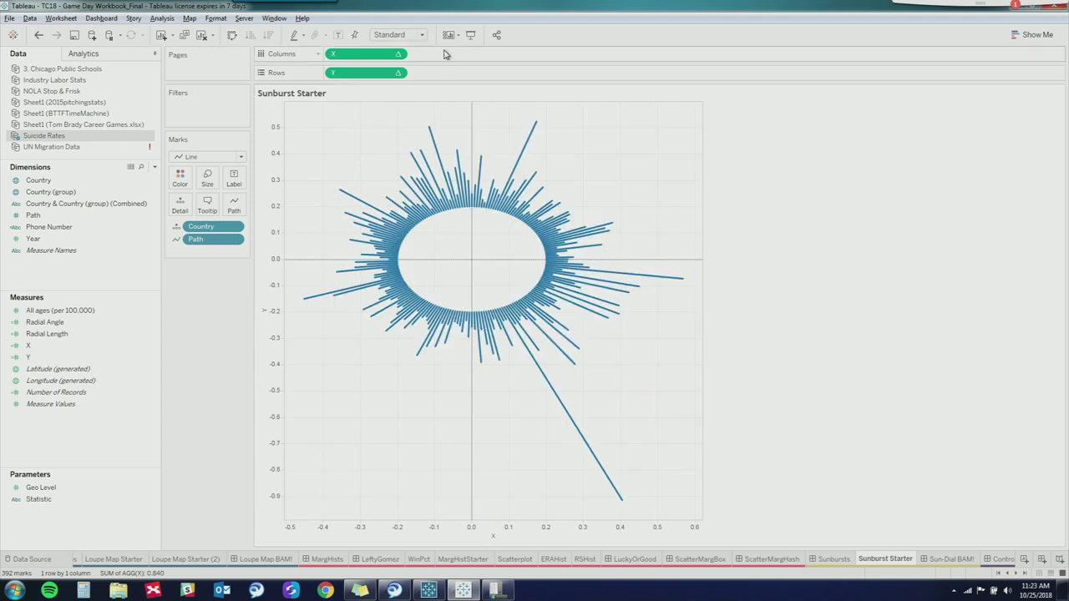
pyautogui.moveTo(423, 302)
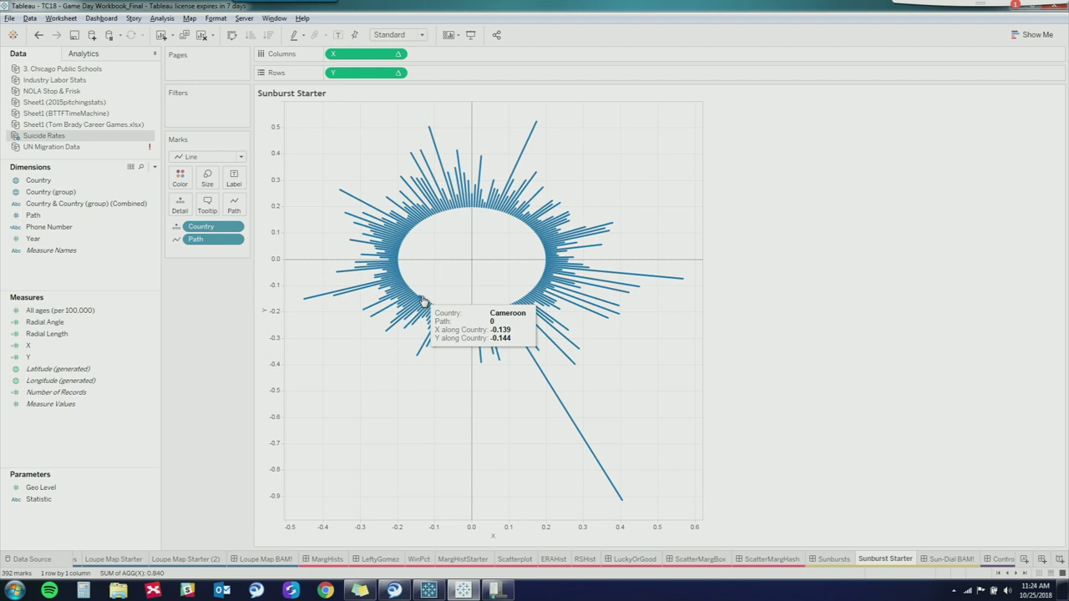
pyautogui.moveTo(373, 209)
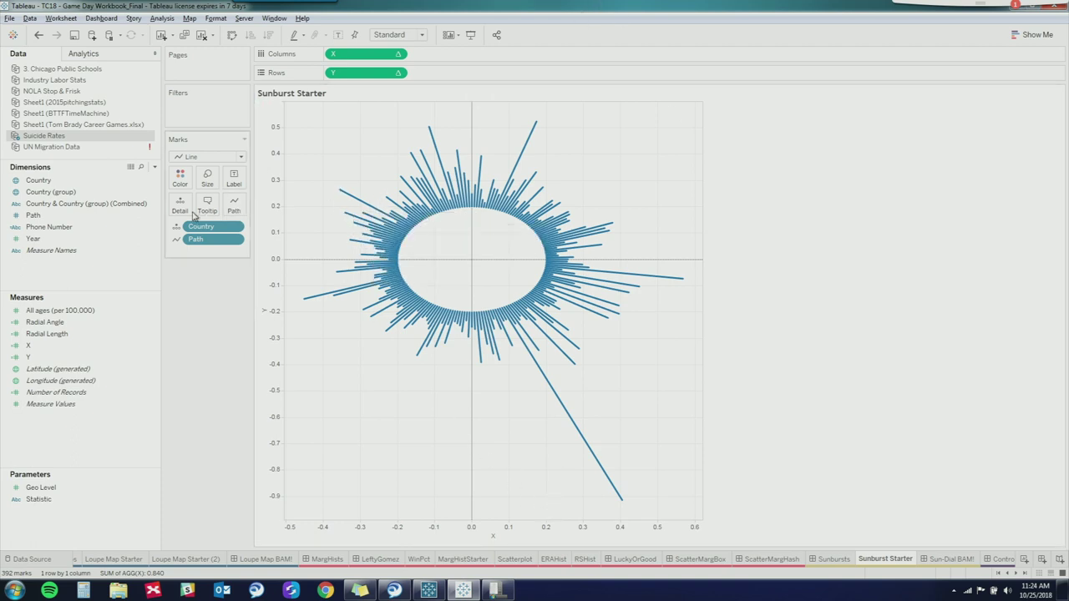
# Step: Color the sunburst lines by All ages (per 100,000) with the Red-Gold palette
pyautogui.click(42, 216)
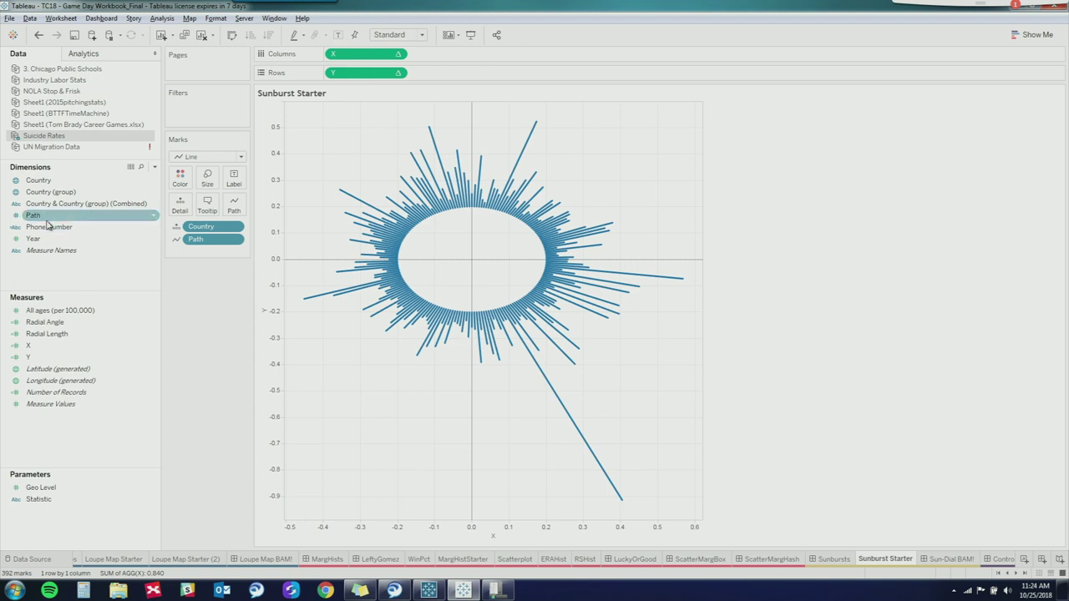
pyautogui.moveTo(51, 310)
pyautogui.mouseDown()
pyautogui.moveTo(159, 162)
pyautogui.moveTo(179, 182)
pyautogui.mouseUp()
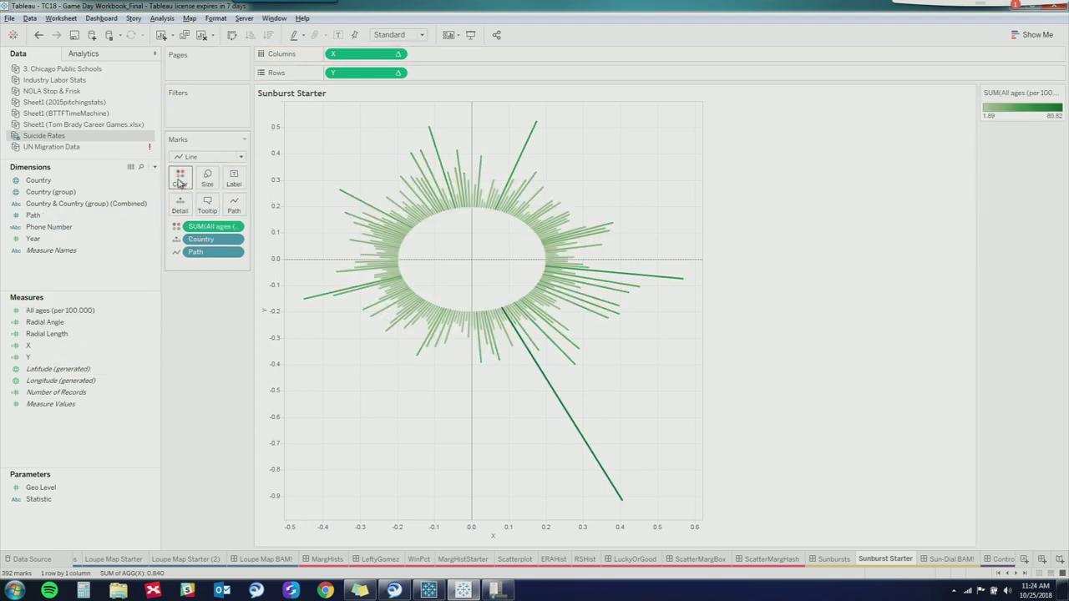
pyautogui.click(180, 178)
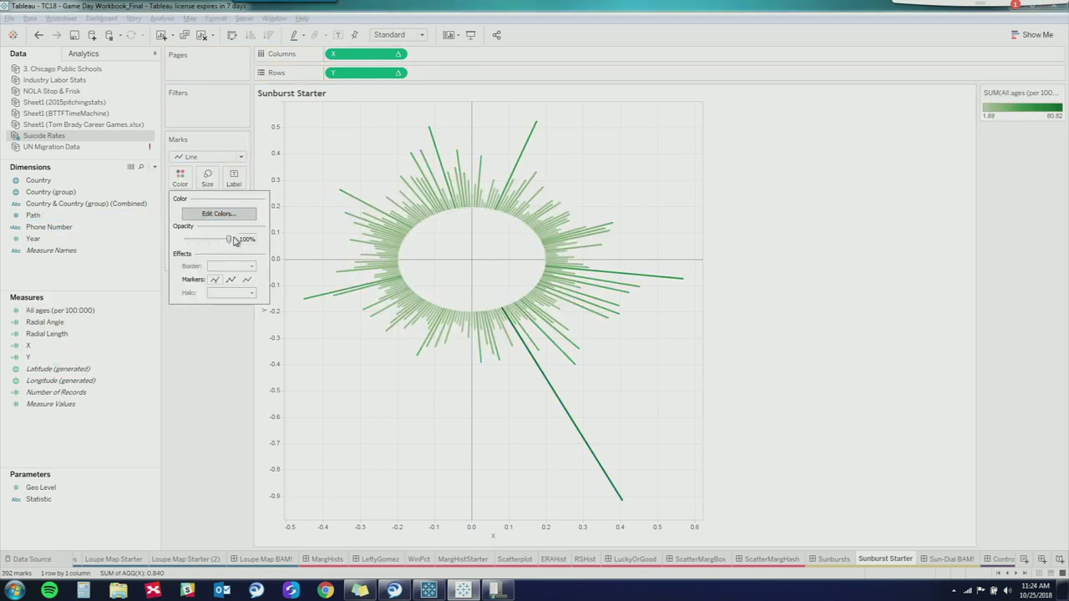
pyautogui.click(233, 216)
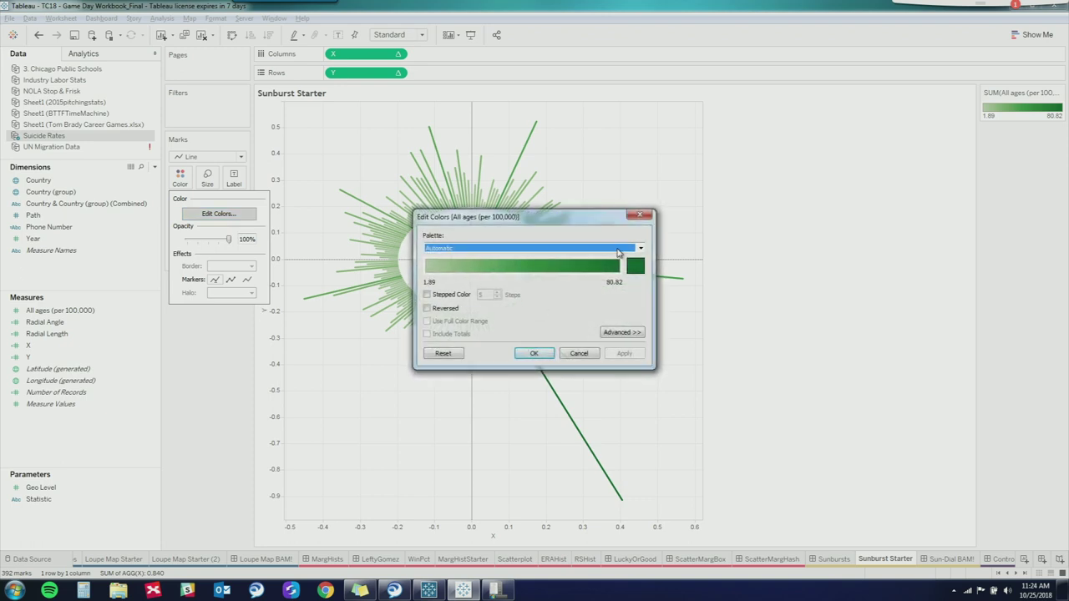
pyautogui.click(640, 249)
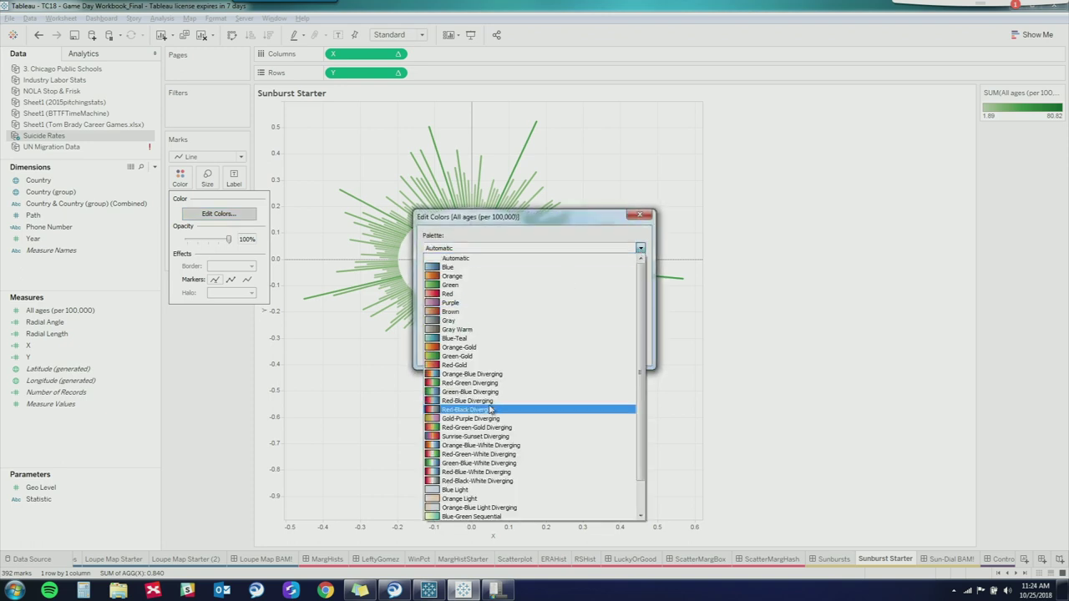
pyautogui.click(488, 365)
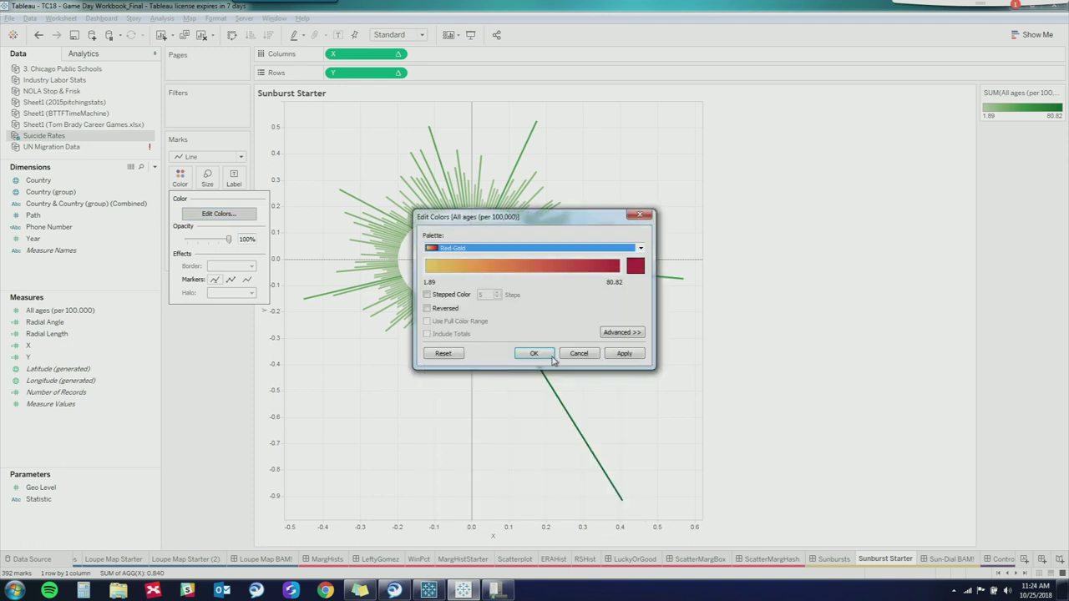
pyautogui.click(532, 354)
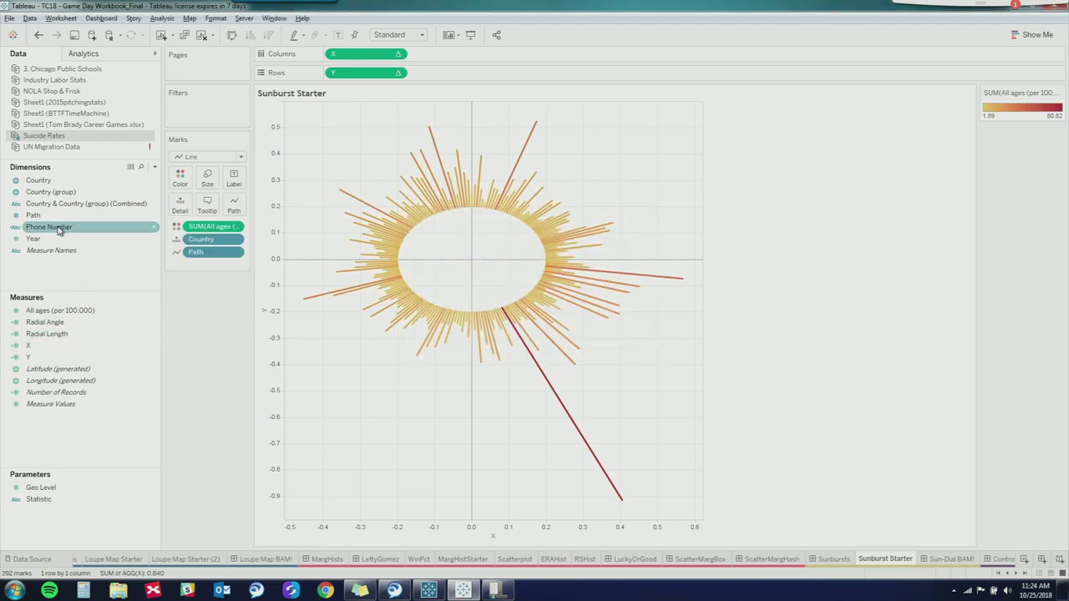
# Step: Add the Phone Number field to the tooltip of the sunburst lines
pyautogui.moveTo(59, 230); pyautogui.dragTo(198, 217)
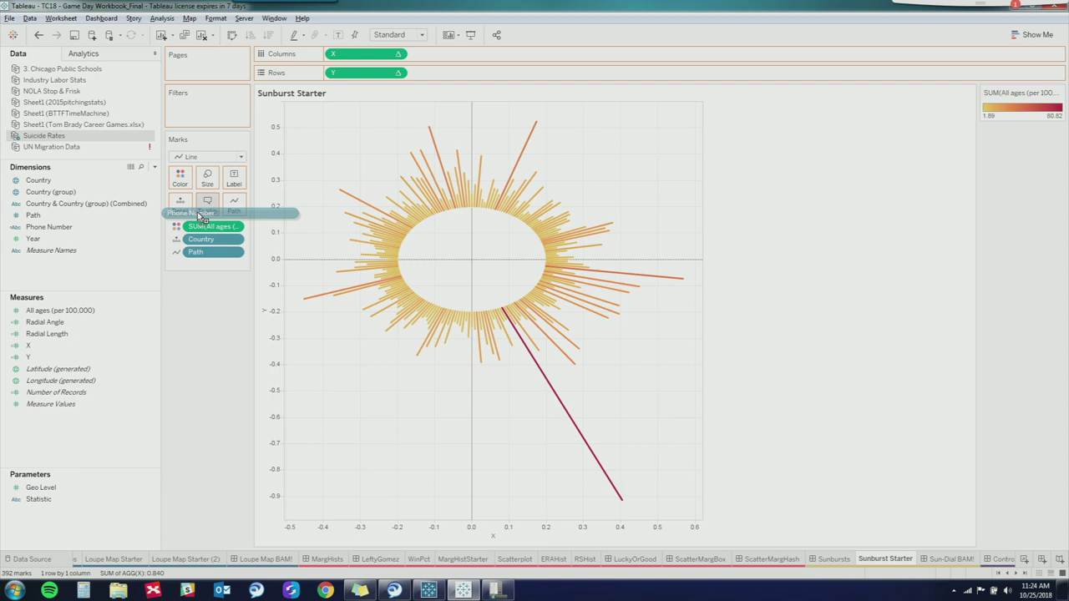
pyautogui.moveTo(198, 215); pyautogui.dragTo(201, 216)
pyautogui.moveTo(201, 215); pyautogui.dragTo(210, 211)
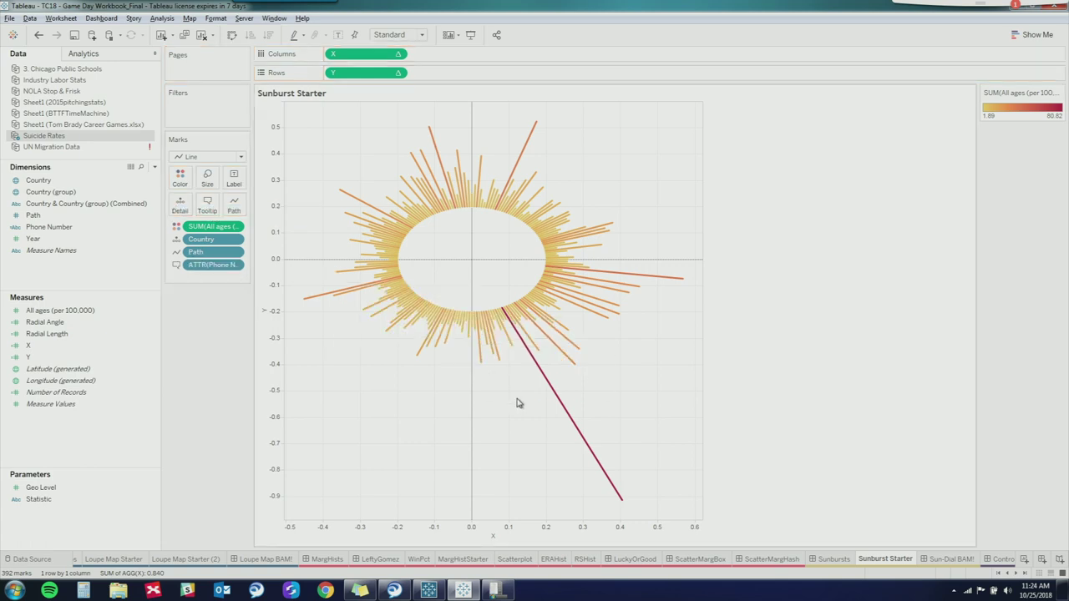
# Step: Open the Dial Suicide Prevention Hotline action of the Sun-Dial BAM! dashboard for editing
pyautogui.click(962, 561)
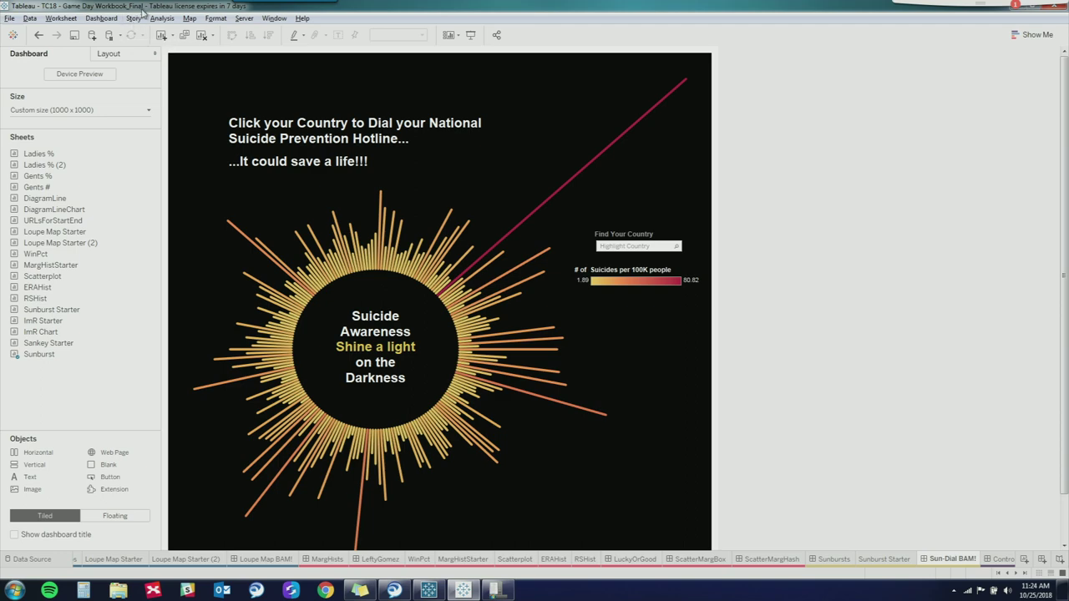
pyautogui.click(111, 19)
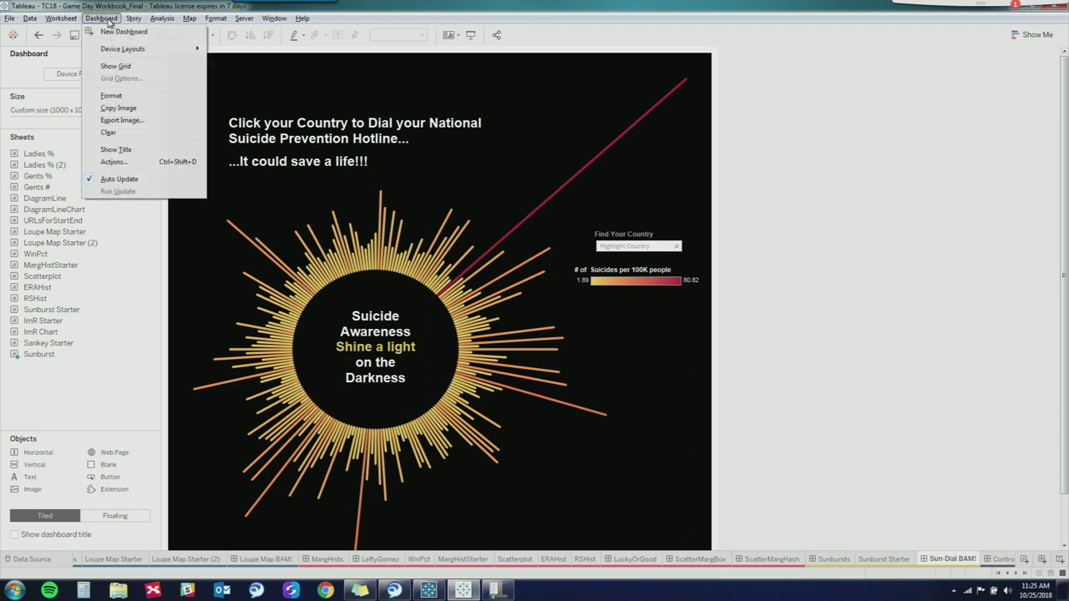
pyautogui.click(115, 162)
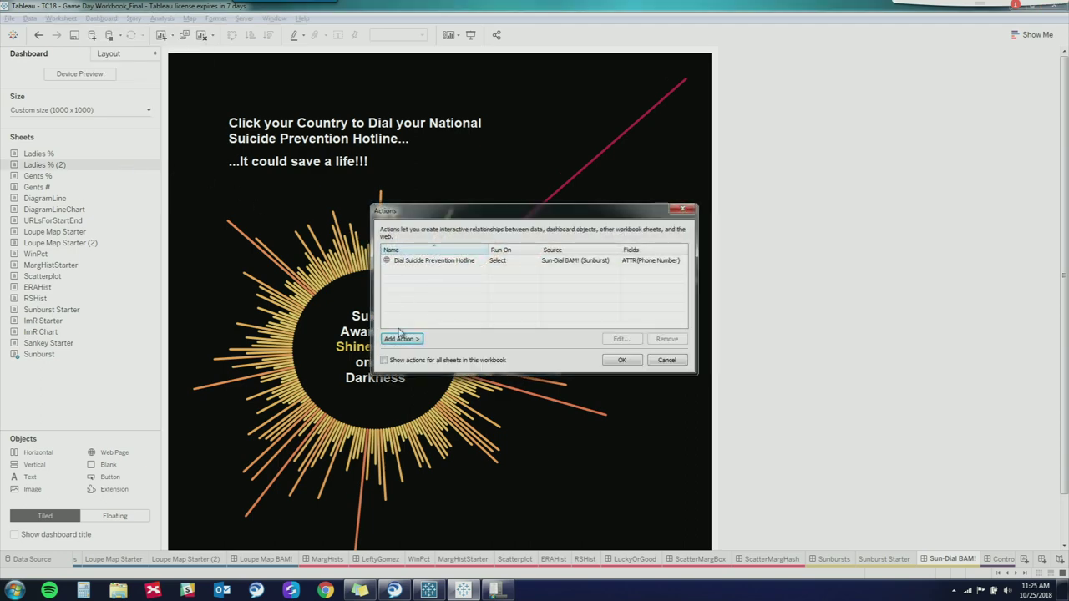
pyautogui.click(400, 340)
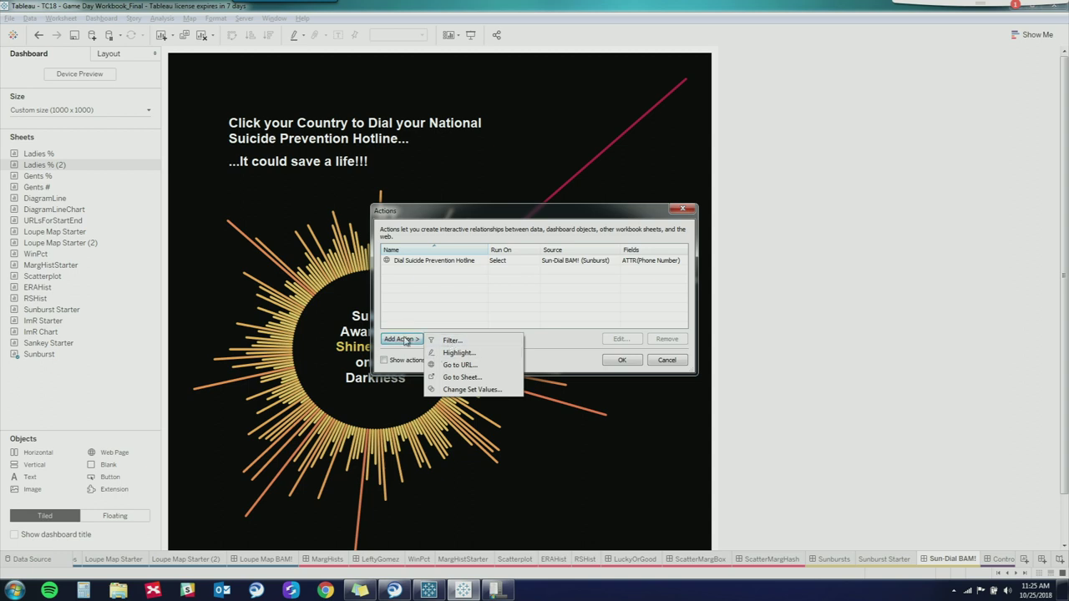
pyautogui.click(513, 262)
pyautogui.click(618, 339)
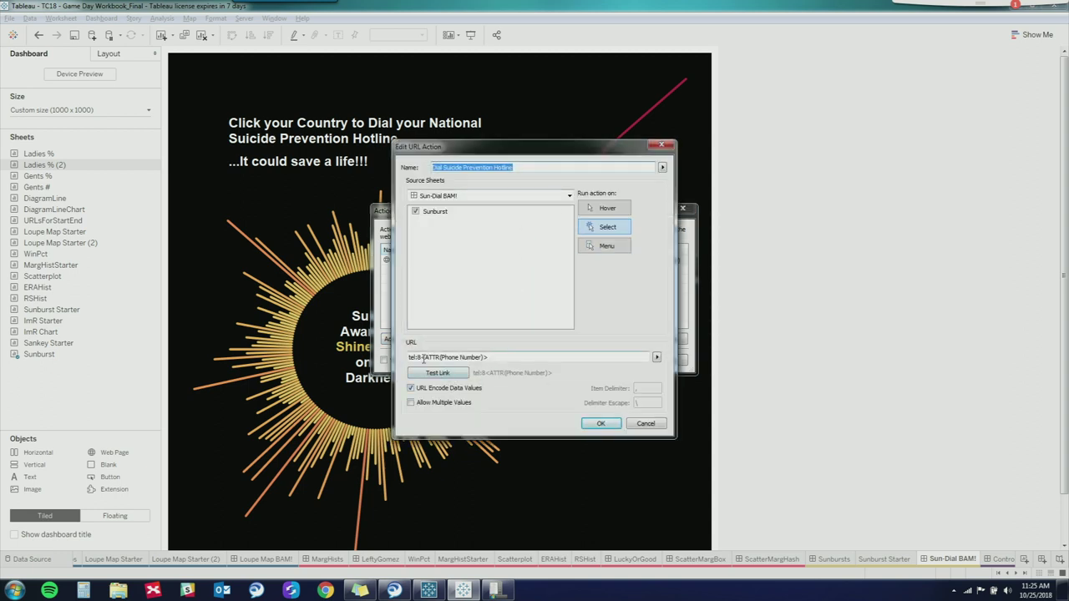
# Step: Enlarge the URL action dialog, examine how its URL dials the phone number field, and close the dashboard actions
pyautogui.click(425, 358)
pyautogui.moveTo(675, 436); pyautogui.dragTo(827, 519)
pyautogui.moveTo(419, 437); pyautogui.dragTo(396, 433)
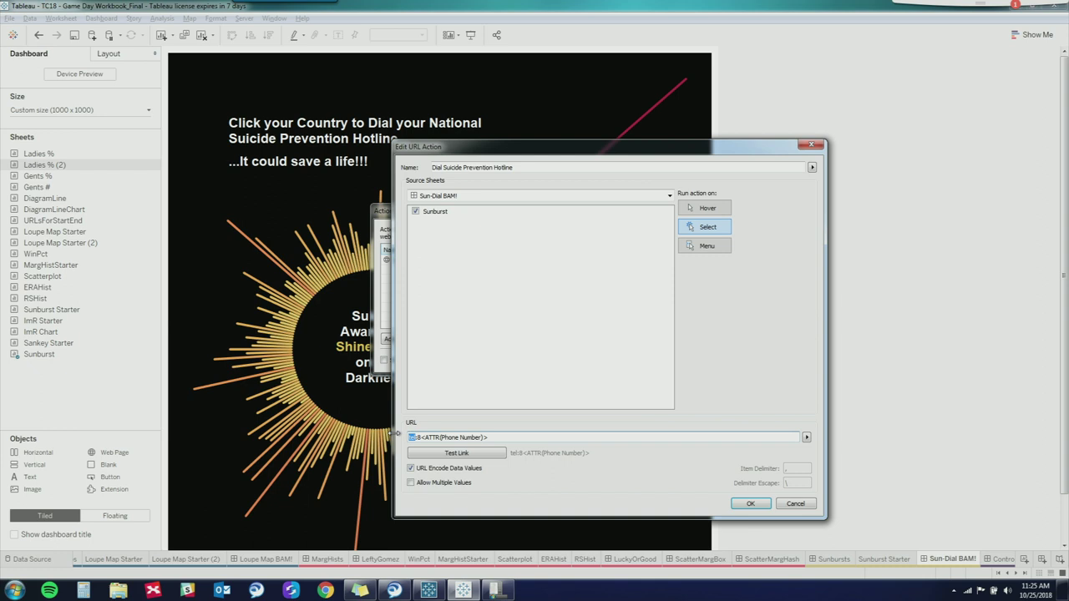
pyautogui.click(812, 146)
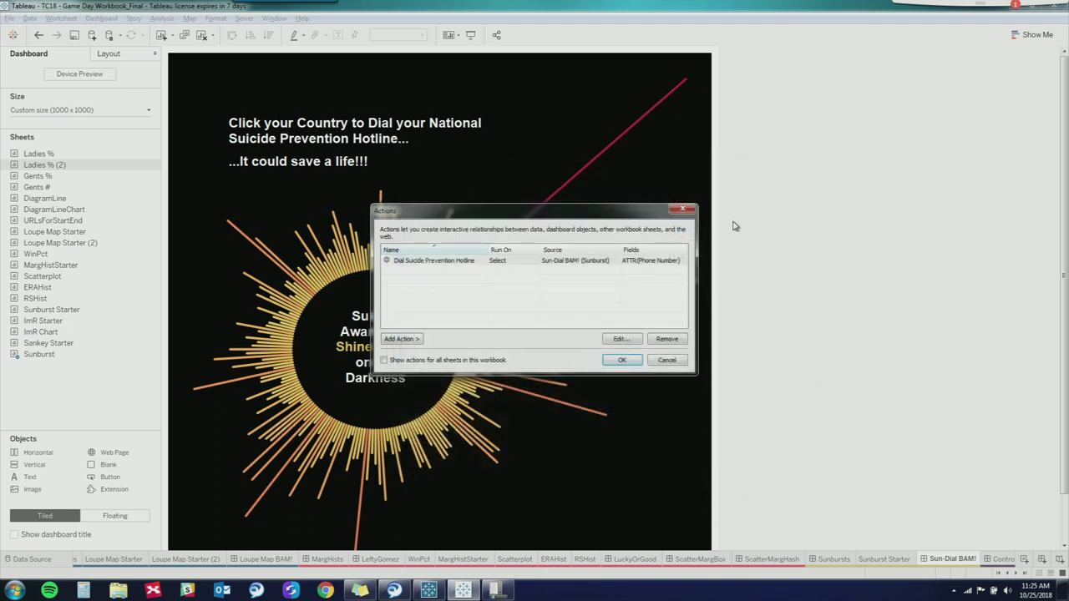
pyautogui.click(682, 209)
# Step: Highlight United States with the Find Your Country search and select its sunburst line to dial the hotline
pyautogui.click(647, 247)
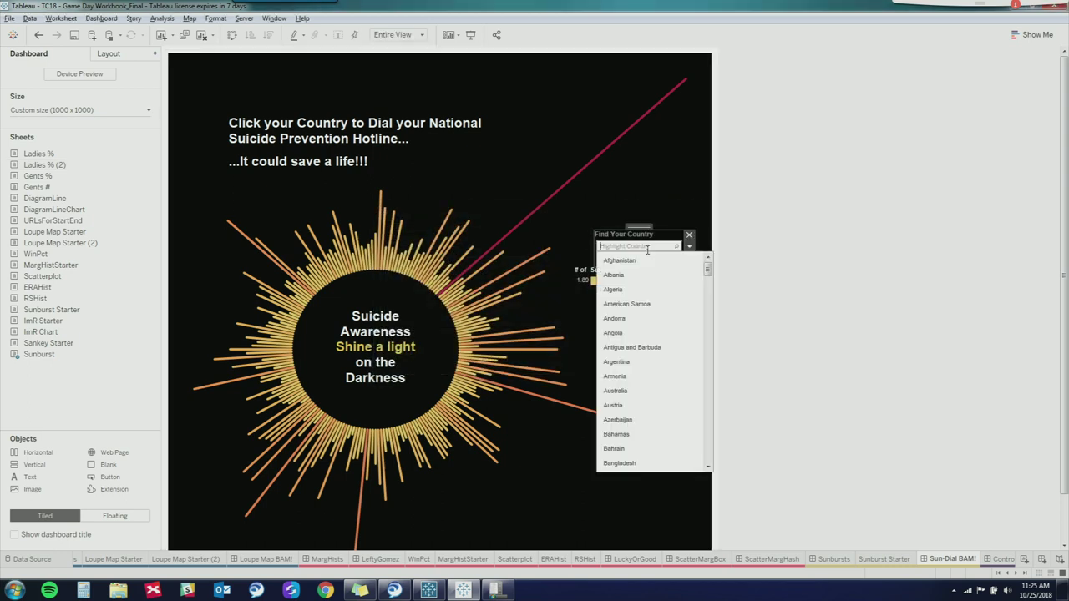
pyautogui.write('united')
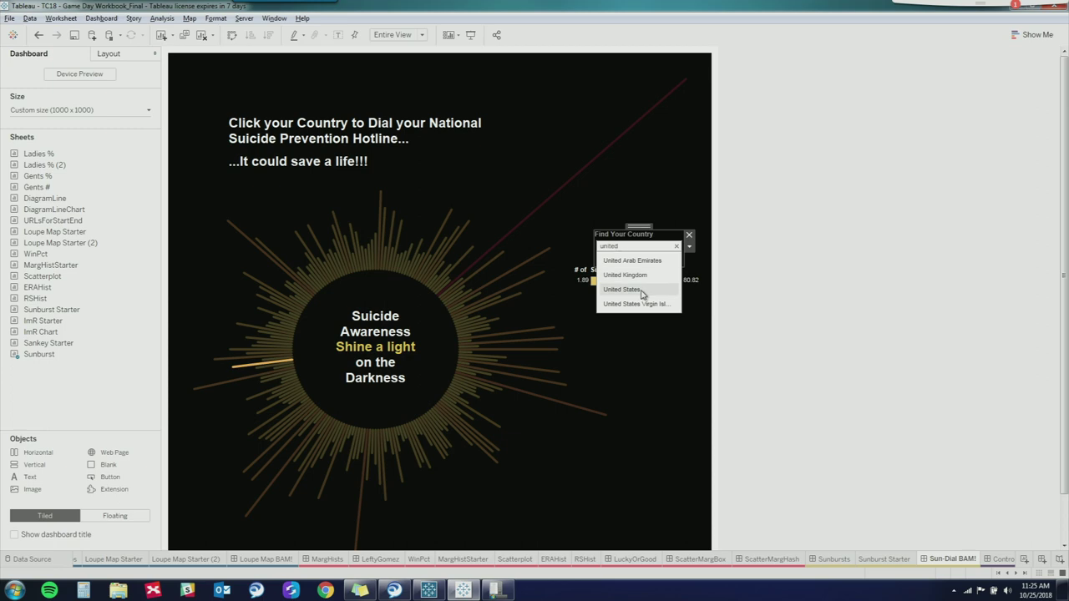
pyautogui.click(642, 291)
pyautogui.click(255, 369)
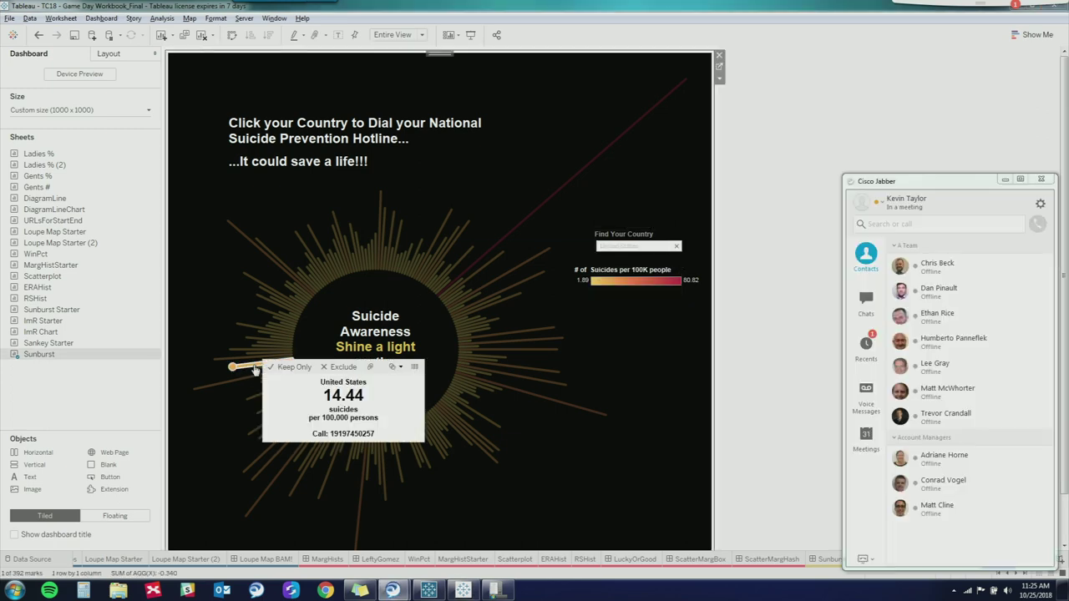
pyautogui.click(575, 327)
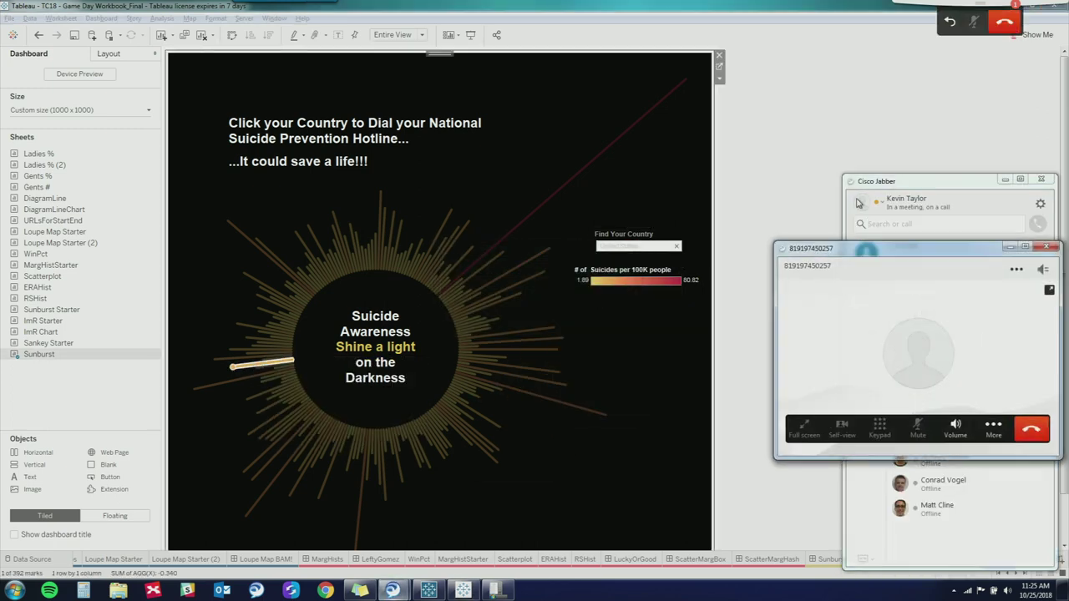
# Step: Minimize the call window, hang up the hotline call and clear the selection in the sunburst
pyautogui.click(1011, 248)
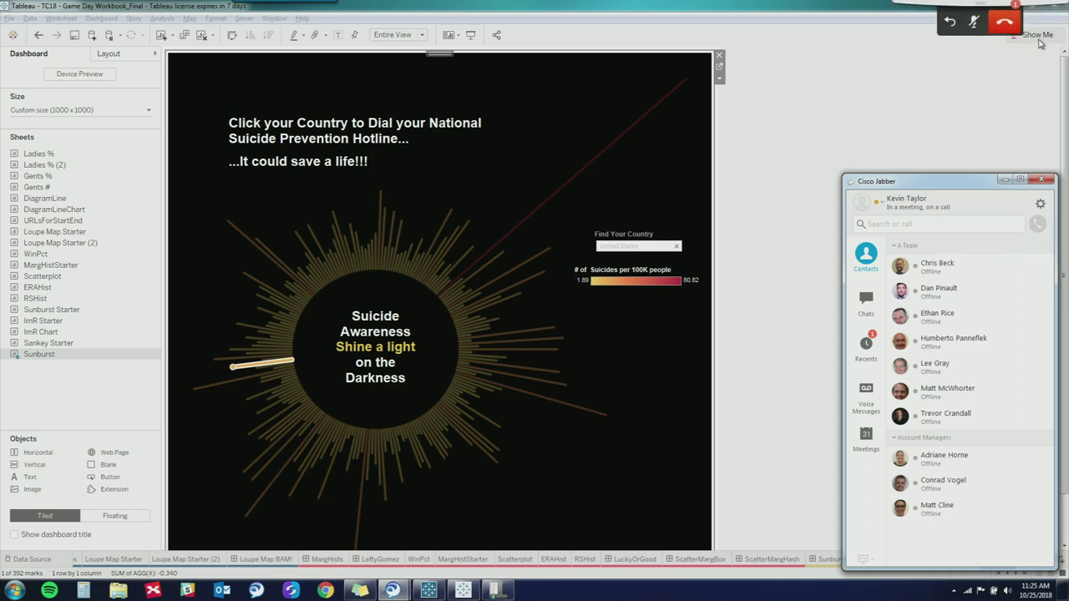
pyautogui.moveTo(651, 124)
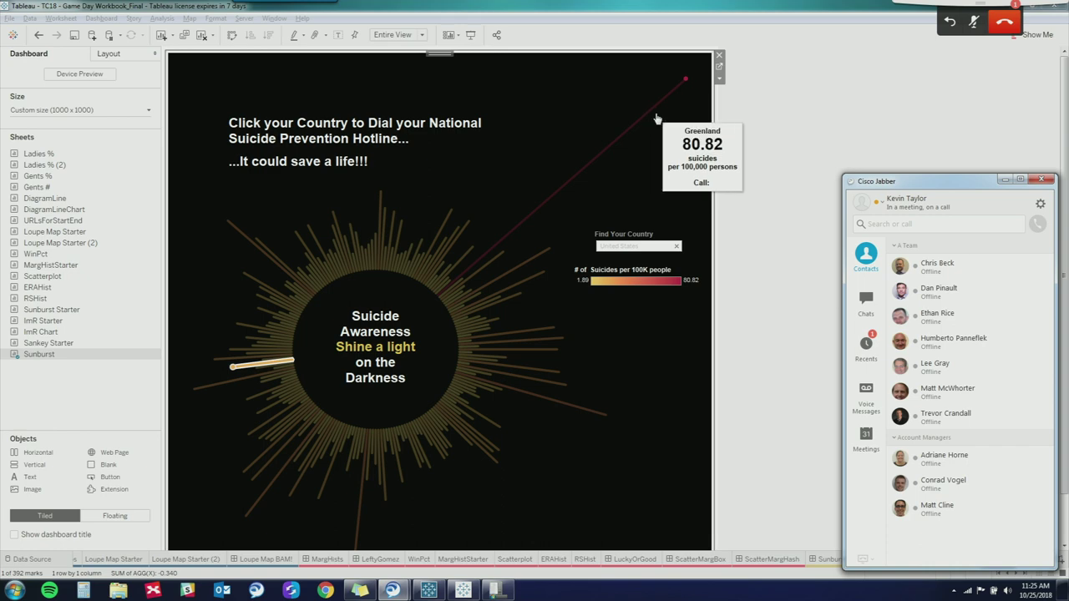
pyautogui.click(1007, 47)
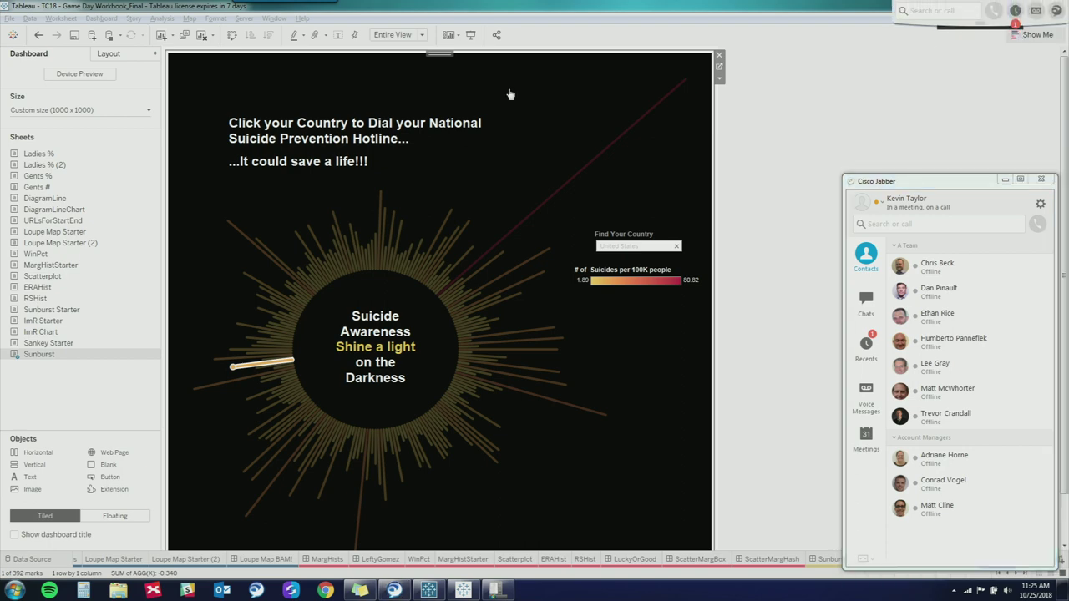
pyautogui.click(648, 191)
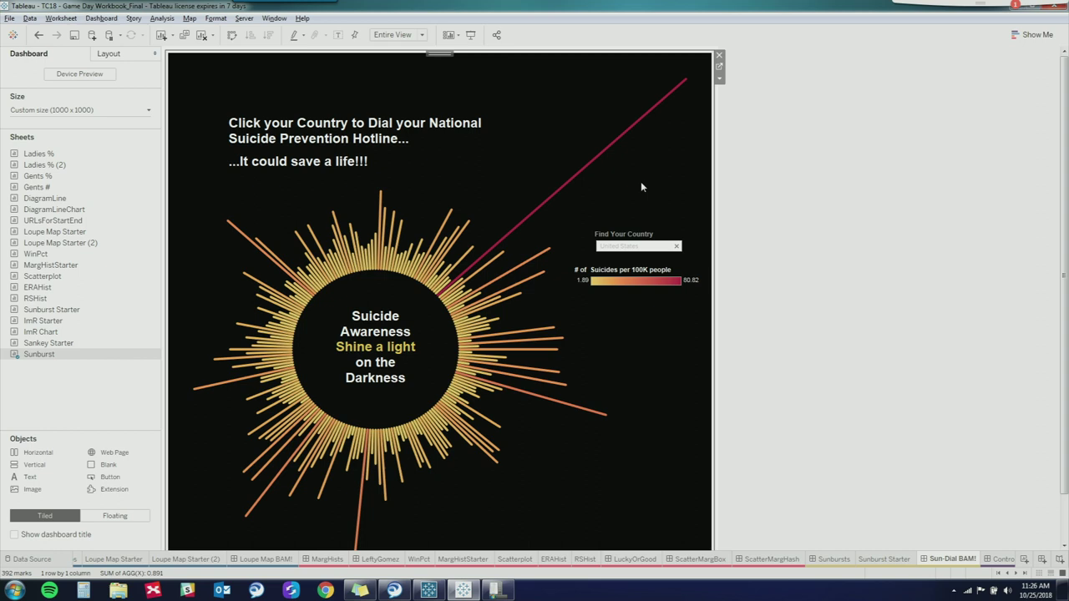
# Step: Check the Greenland line's tooltip and open the ControlCharts dashboard
pyautogui.moveTo(630, 137)
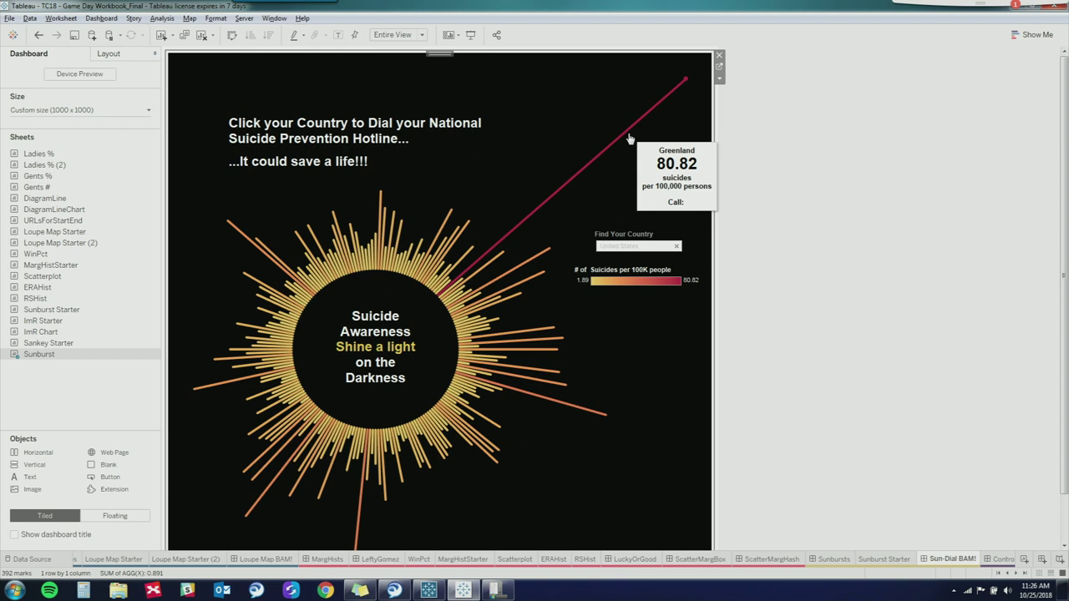
pyautogui.click(998, 559)
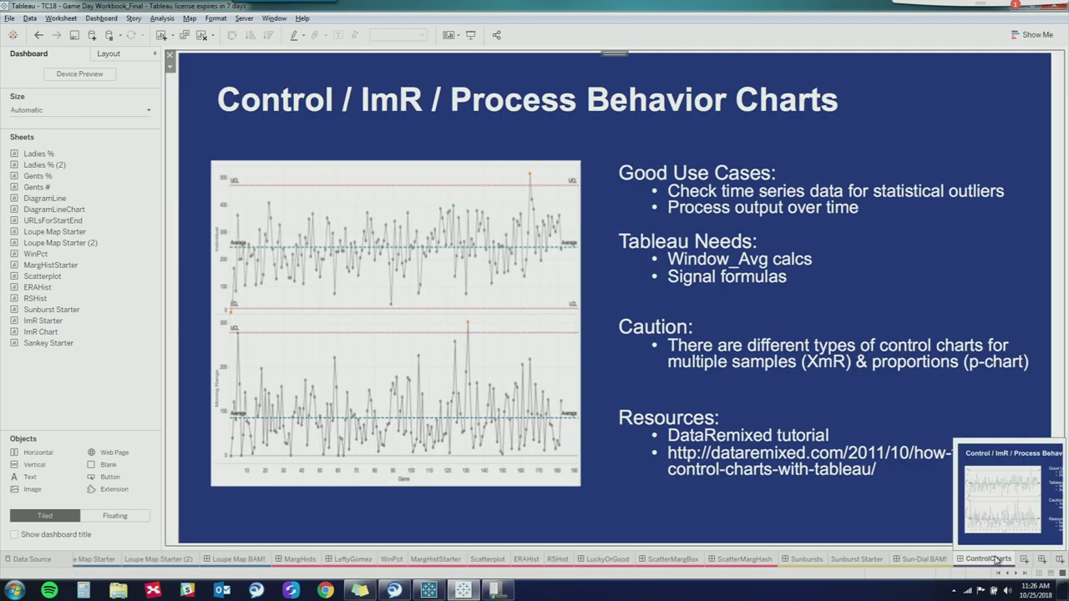
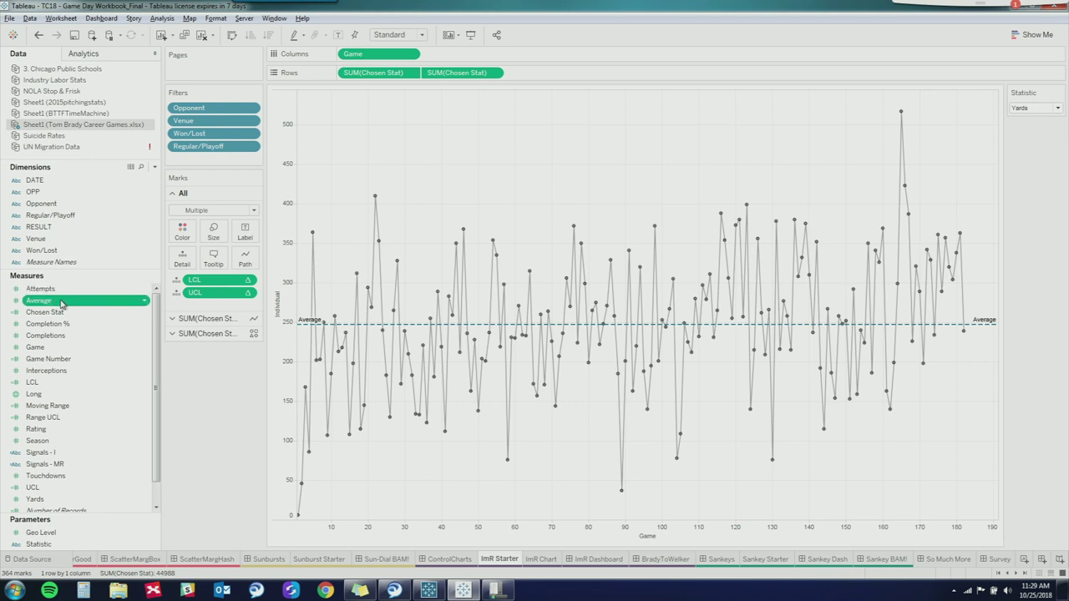
# Step: Look over the statistic measures of the Tom Brady Career Games data, such as Completions and Yards
pyautogui.click(59, 373)
pyautogui.click(61, 338)
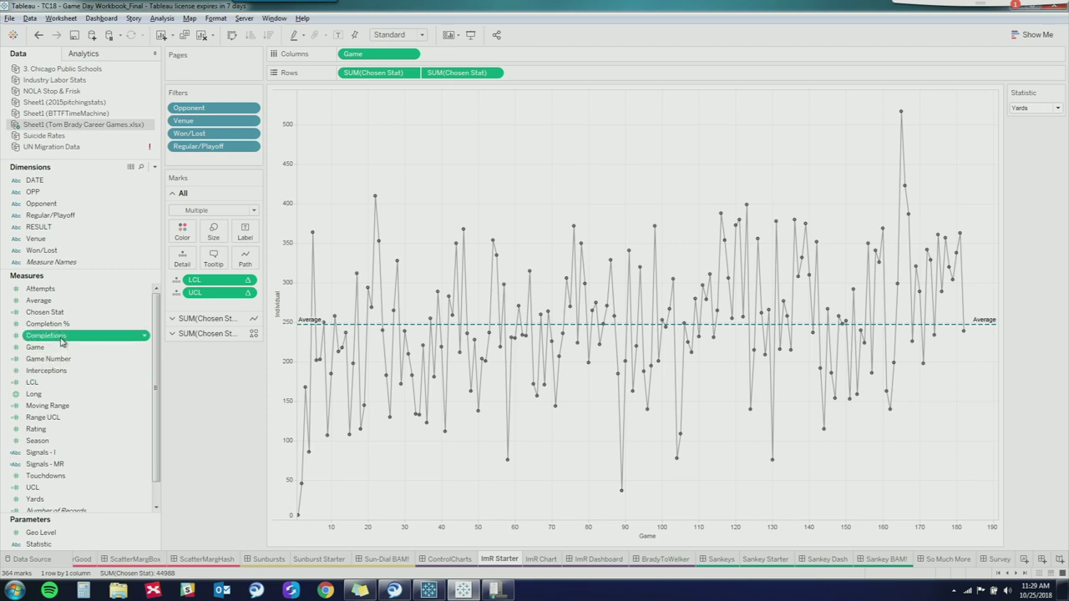
pyautogui.click(51, 502)
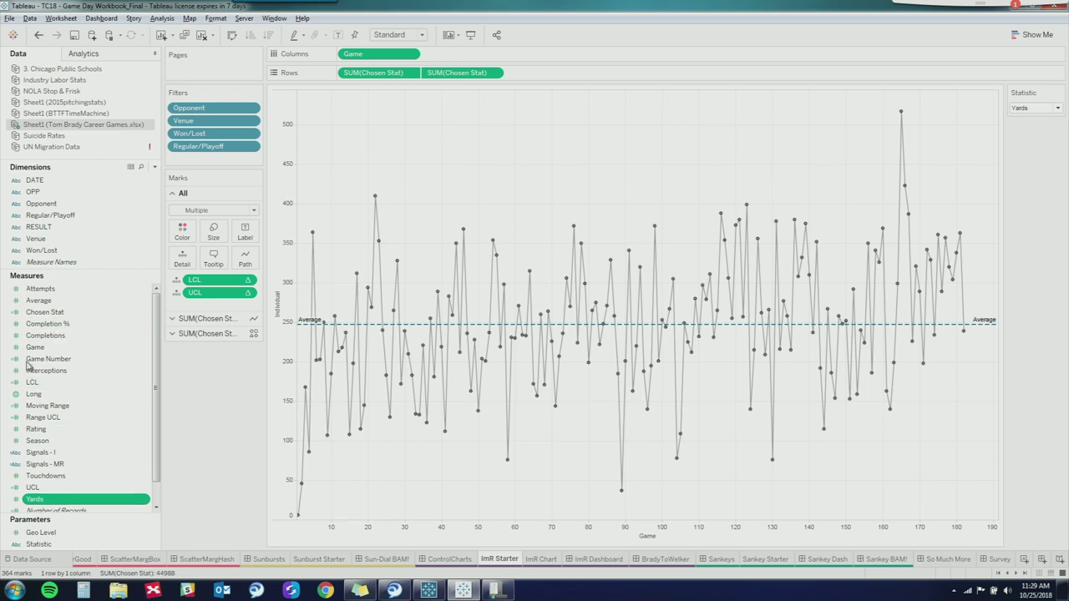
# Step: Examine the list of allowable values in the Statistic parameter and cancel out of its settings
pyautogui.click(49, 547)
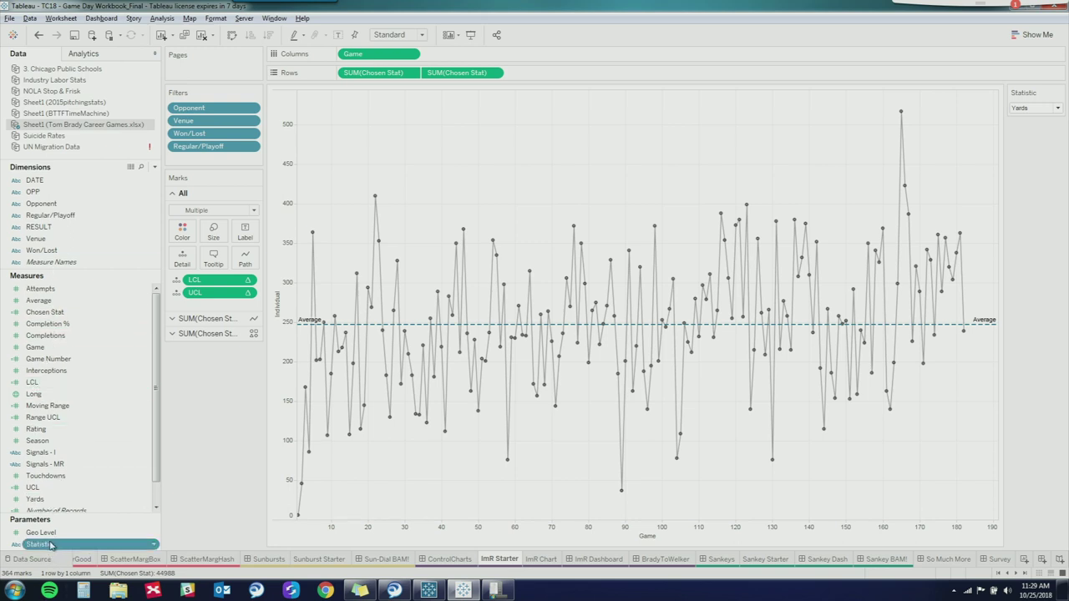
pyautogui.click(155, 545)
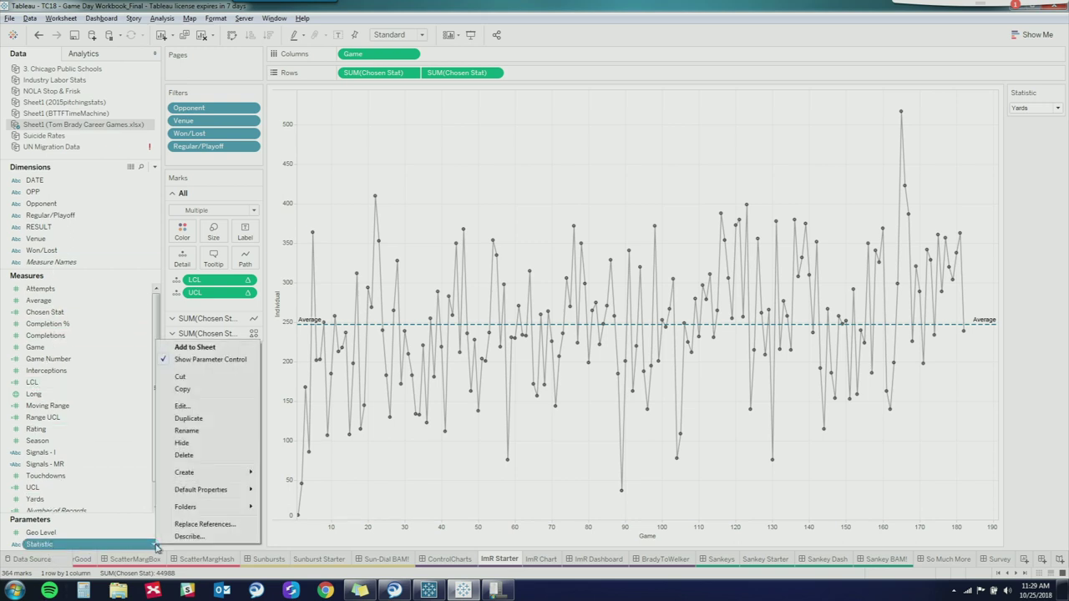
pyautogui.click(181, 406)
pyautogui.moveTo(490, 146); pyautogui.dragTo(352, 127)
pyautogui.click(296, 148)
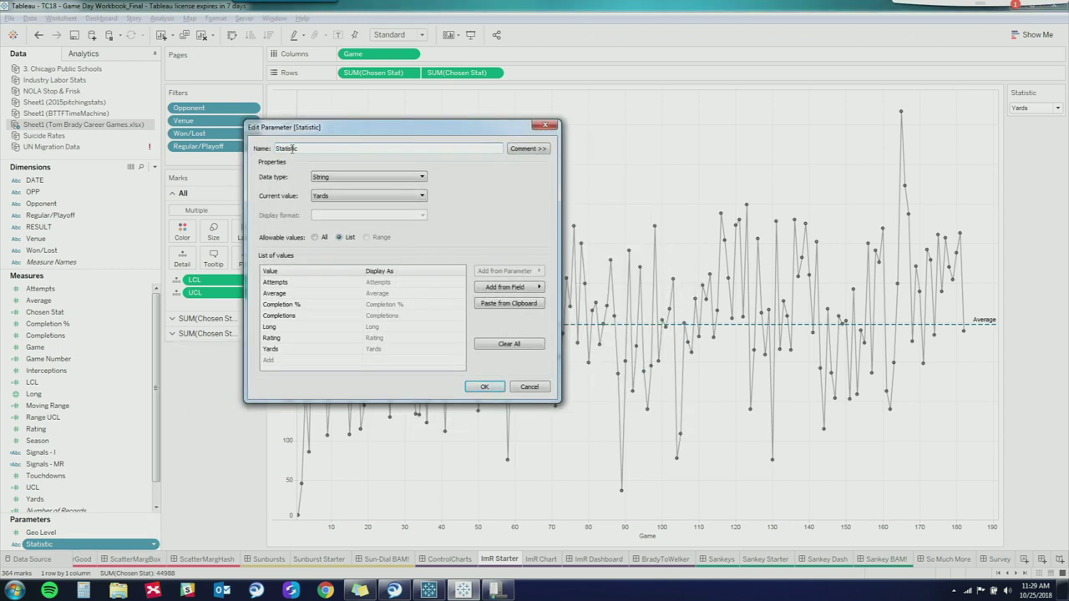
pyautogui.click(294, 282)
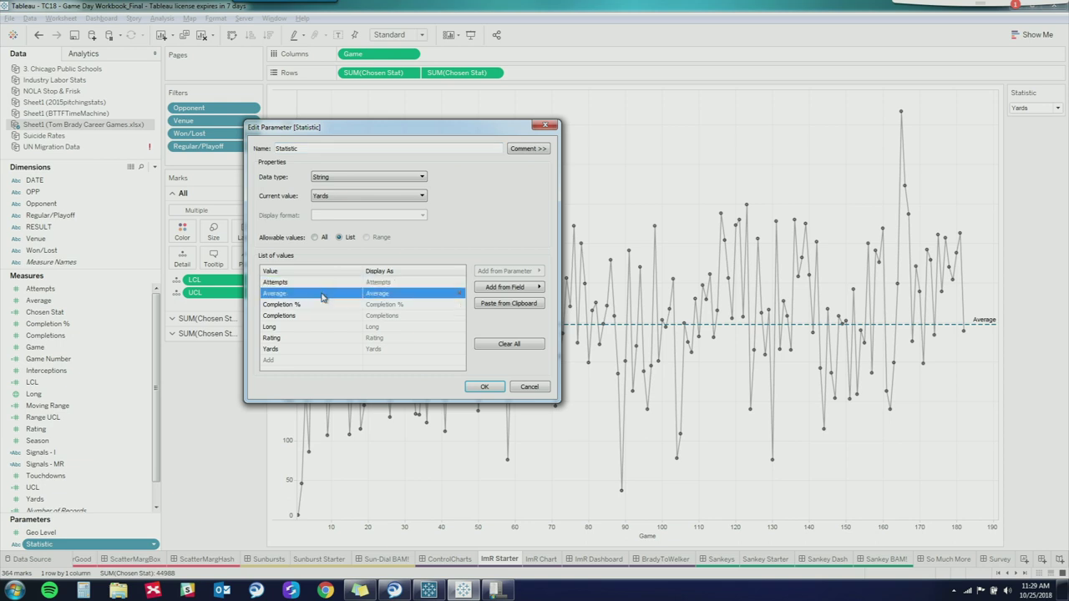
pyautogui.click(314, 294)
pyautogui.click(316, 304)
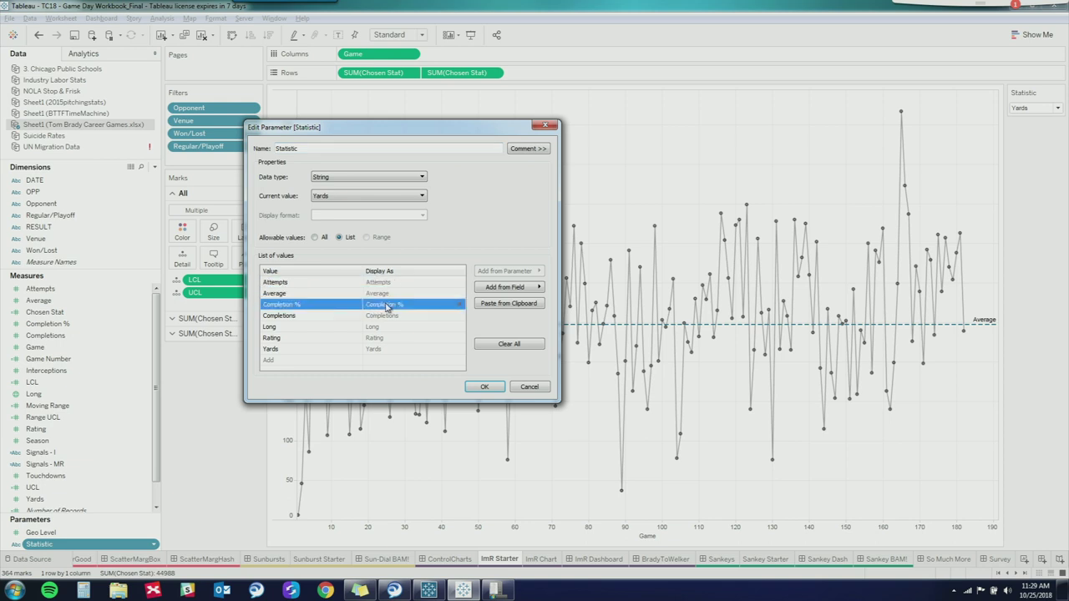
pyautogui.click(328, 315)
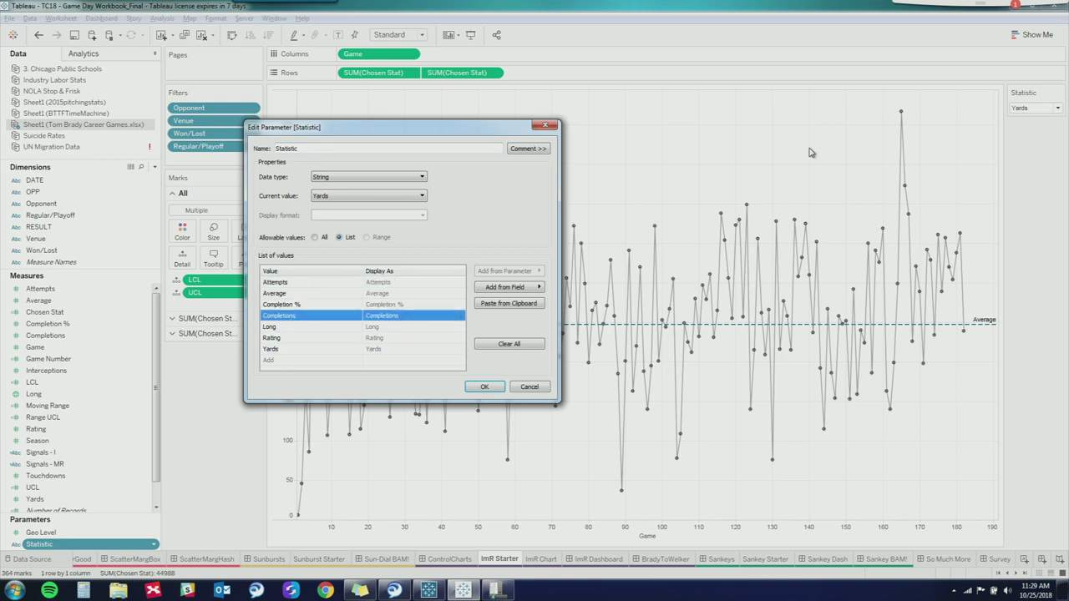
pyautogui.click(528, 386)
pyautogui.click(1054, 108)
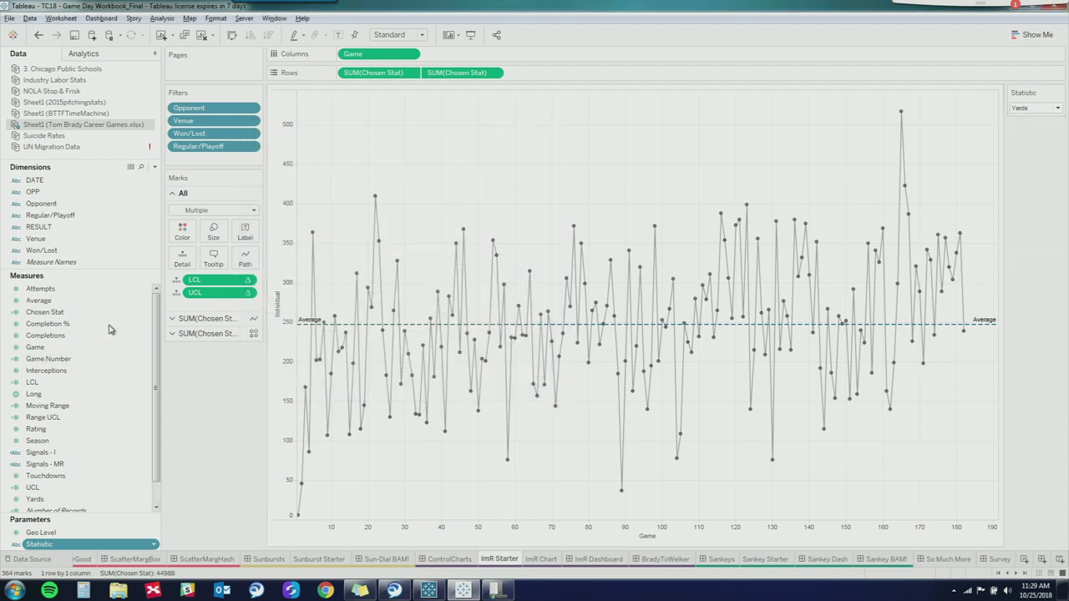
# Step: Examine how the Chosen Stat formula matches each Statistic parameter value to its measure, and close the calculation
pyautogui.rightClick(142, 314)
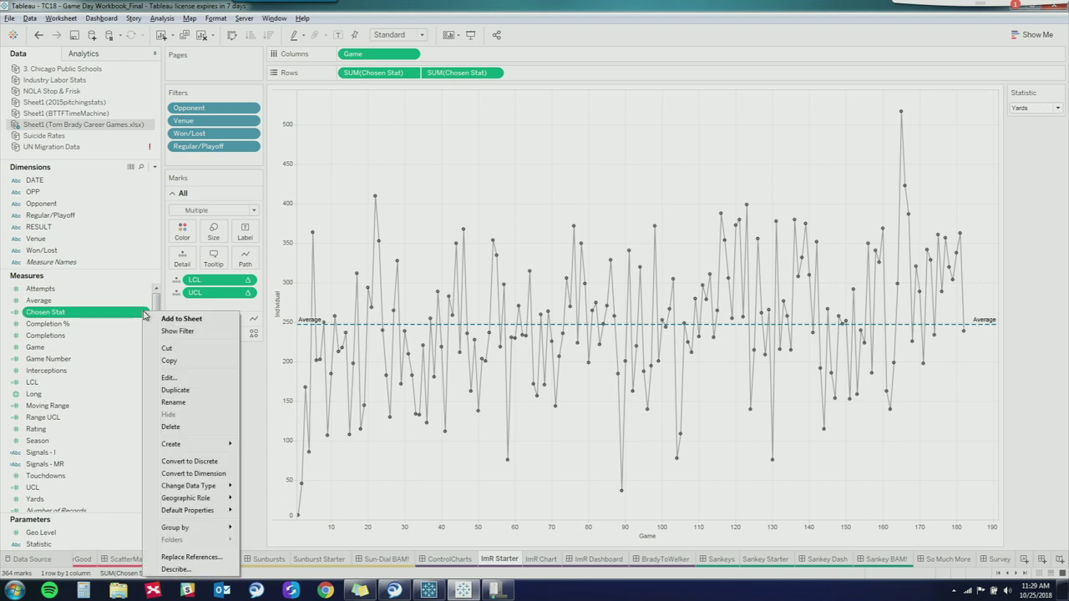
pyautogui.click(170, 376)
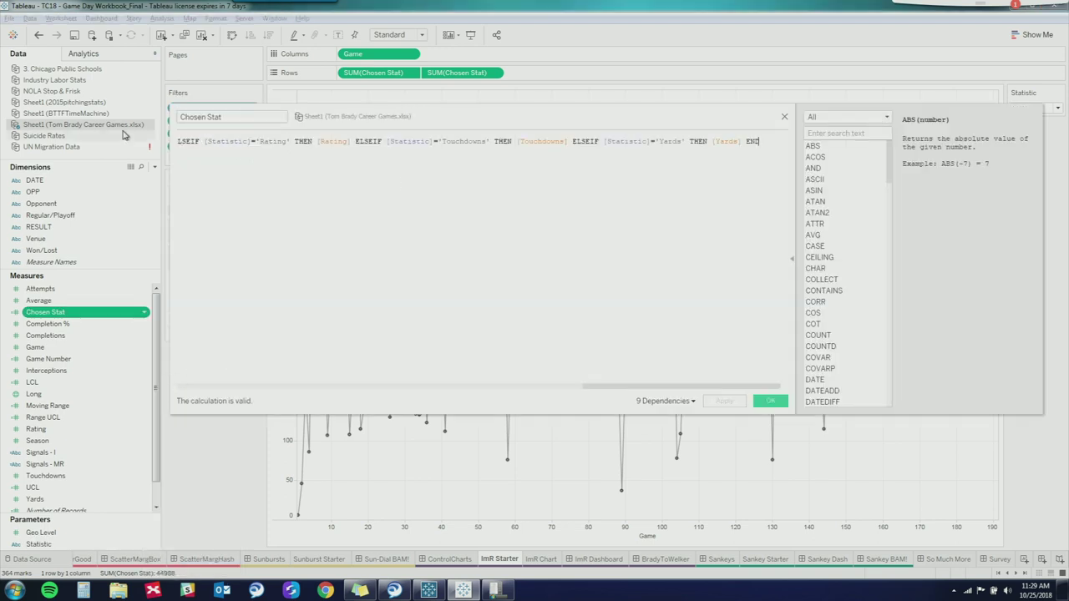
pyautogui.moveTo(276, 142); pyautogui.dragTo(125, 144)
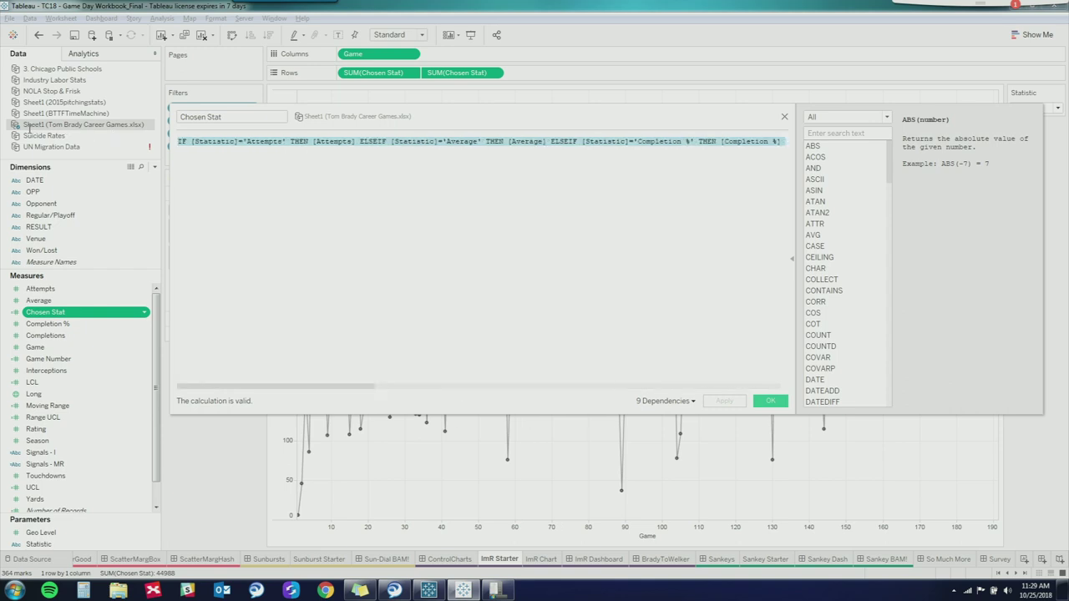
pyautogui.click(183, 143)
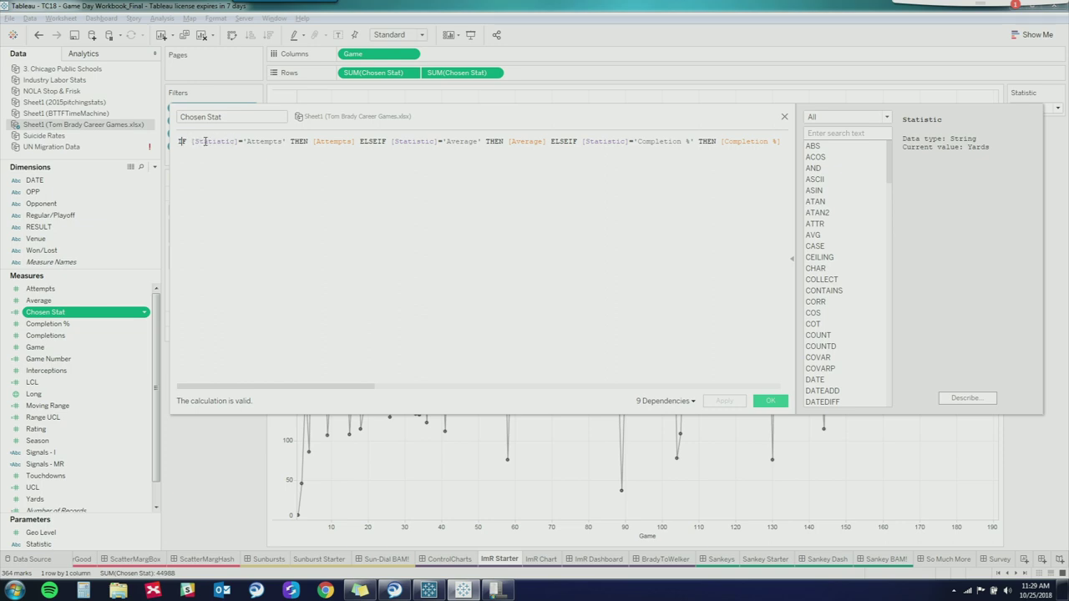
pyautogui.moveTo(242, 141); pyautogui.dragTo(283, 142)
pyautogui.click(293, 139)
pyautogui.click(324, 142)
pyautogui.doubleClick(324, 142)
pyautogui.click(361, 141)
pyautogui.press('End')
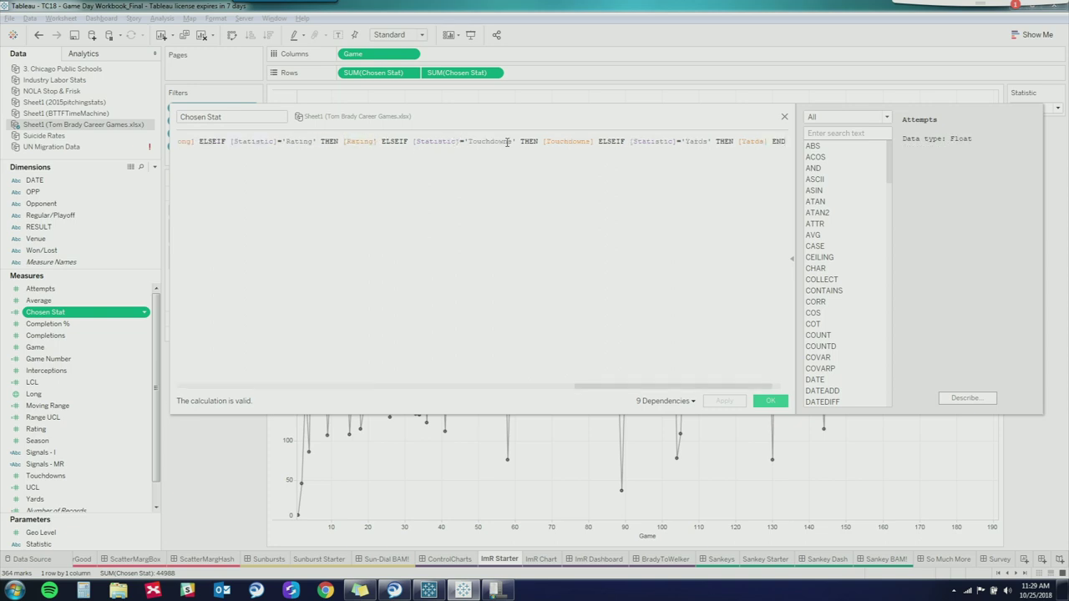
pyautogui.click(784, 117)
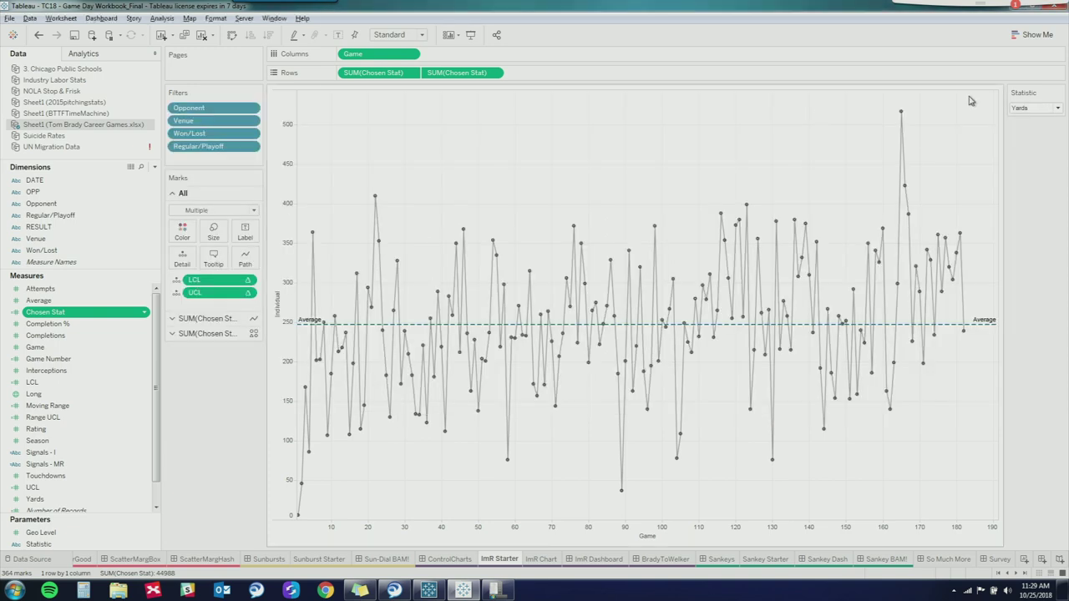
# Step: Try the control chart with the Statistic parameter set to Average, and return it to Yards
pyautogui.click(1036, 107)
pyautogui.click(1066, 117)
pyautogui.click(1057, 111)
pyautogui.click(1052, 127)
pyautogui.scroll(-1, 1057, 115)
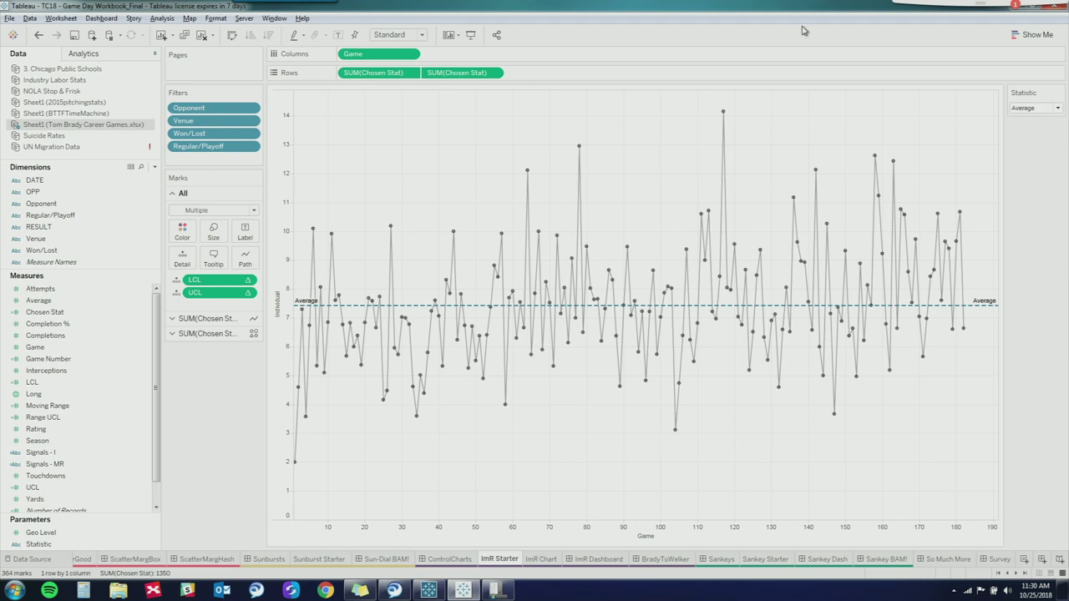
pyautogui.click(1057, 108)
pyautogui.click(1035, 187)
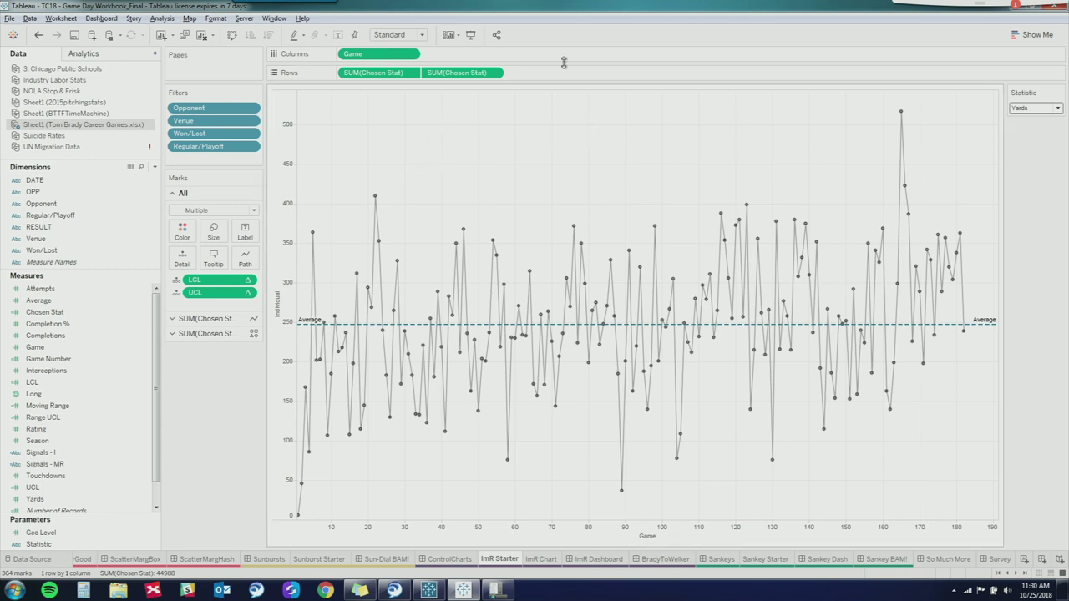
# Step: Add Chosen Stat to Rows as a third measure and apply the Difference quick table calculation to it
pyautogui.moveTo(322, 330)
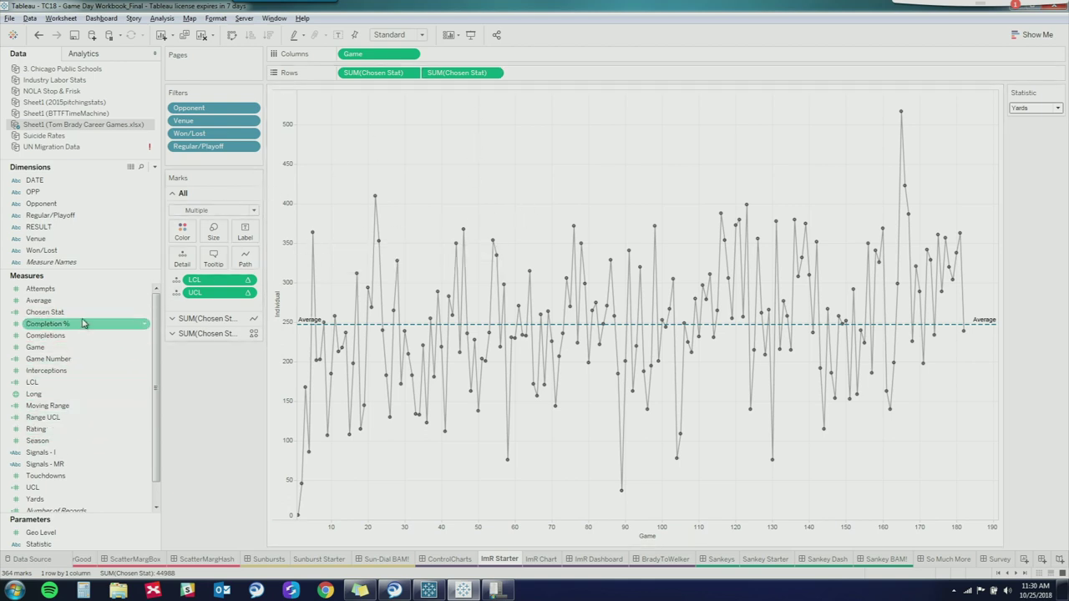
pyautogui.moveTo(83, 324); pyautogui.dragTo(596, 76)
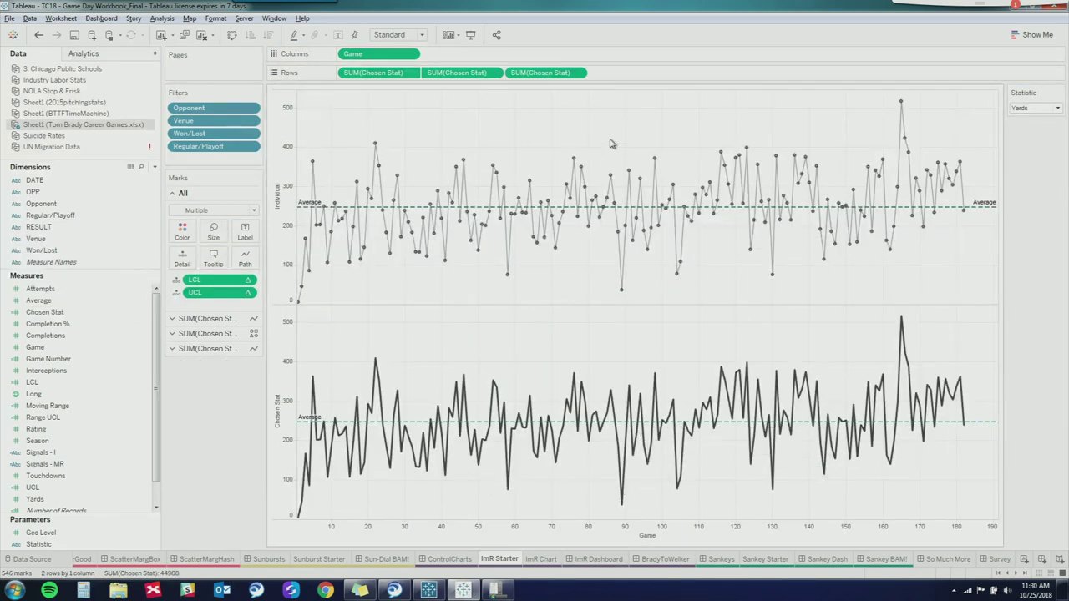
pyautogui.click(579, 73)
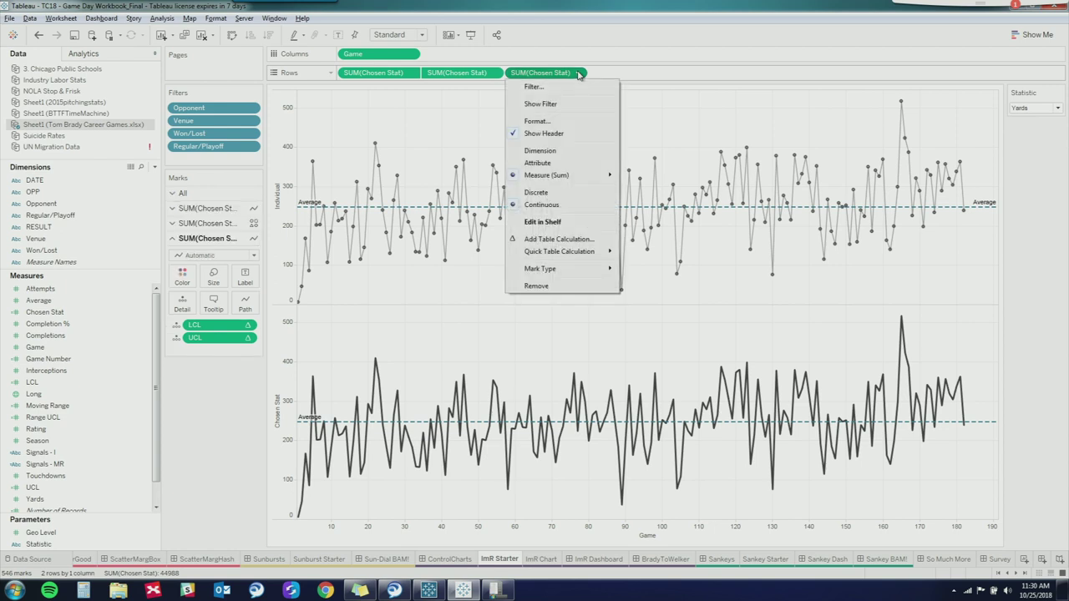
pyautogui.moveTo(576, 253)
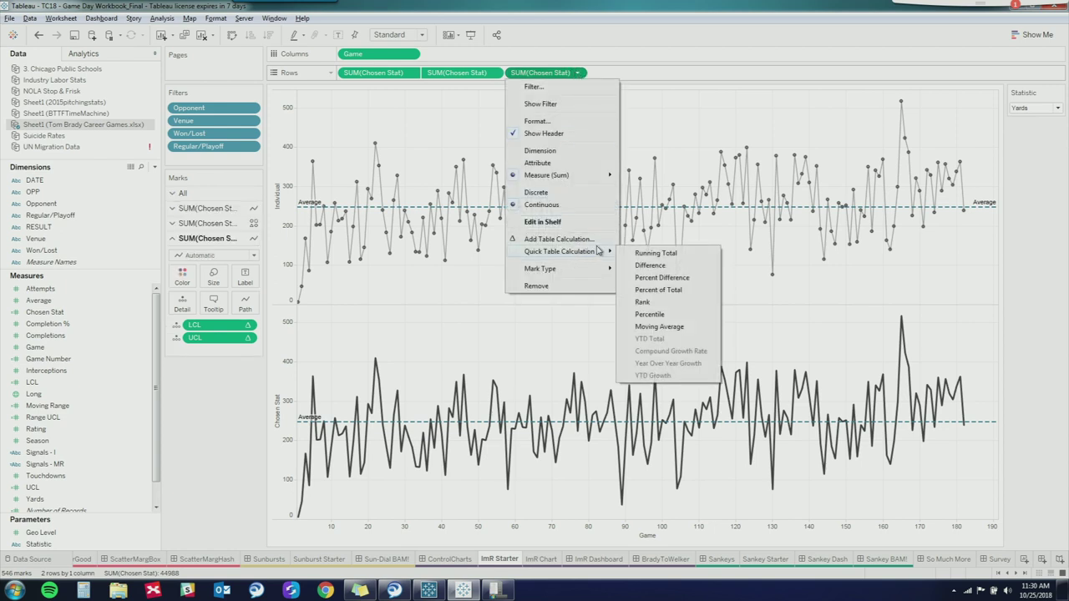
pyautogui.click(671, 266)
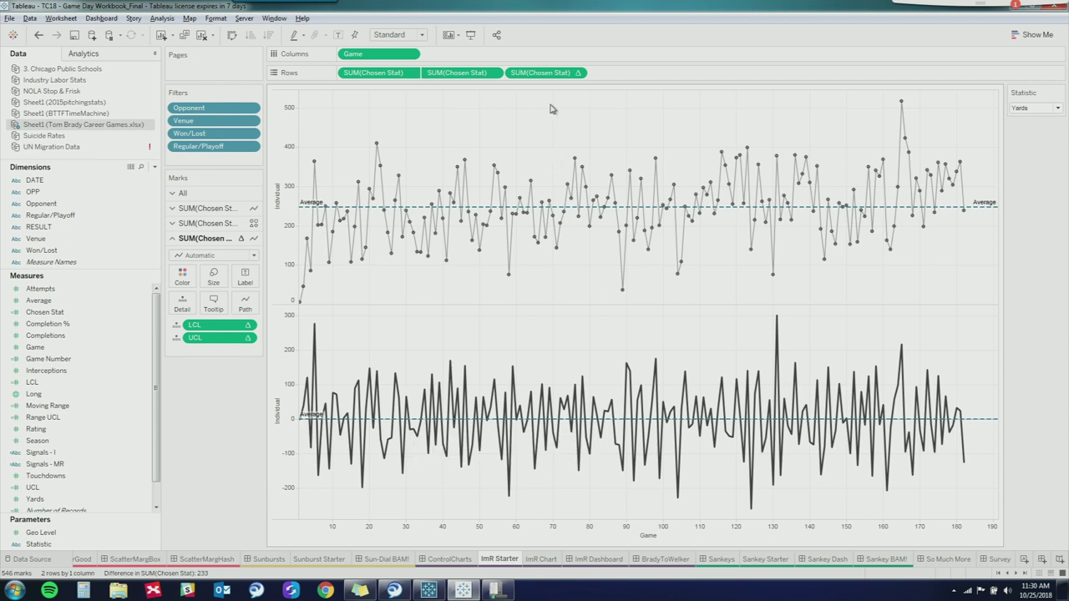
# Step: Wrap the third row's difference formula in ABS( ) to plot the absolute change from the previous game
pyautogui.click(578, 74)
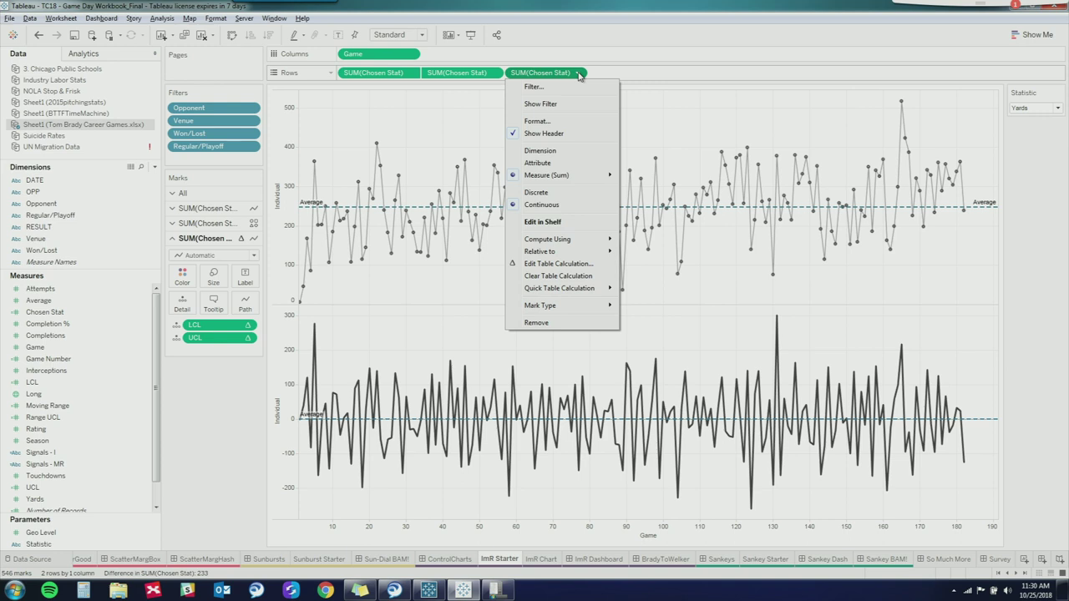
pyautogui.click(543, 222)
pyautogui.press('Home')
pyautogui.click(504, 74)
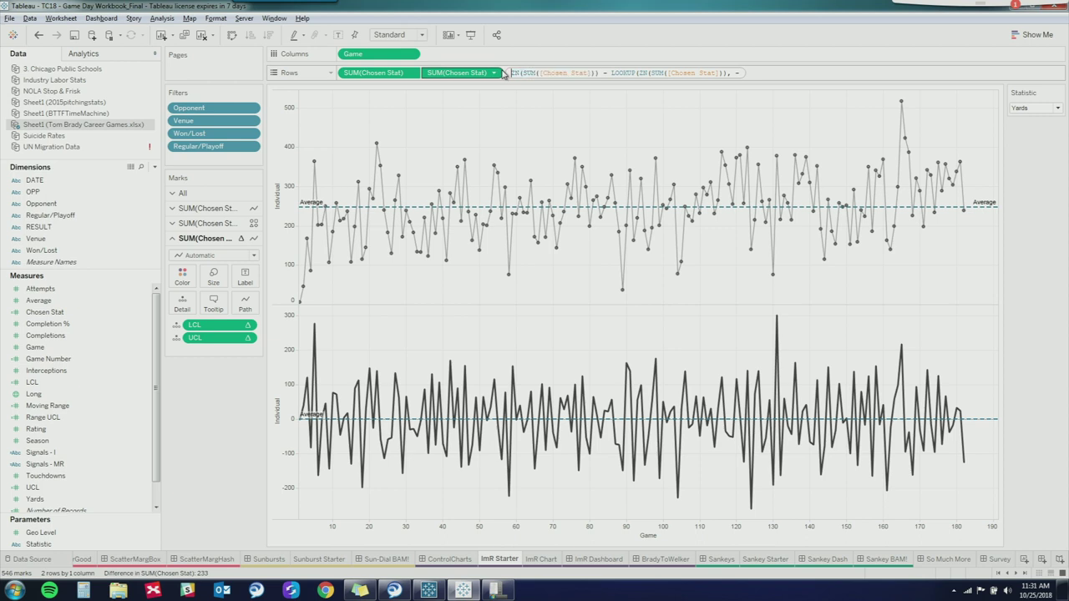
pyautogui.write('ABS(')
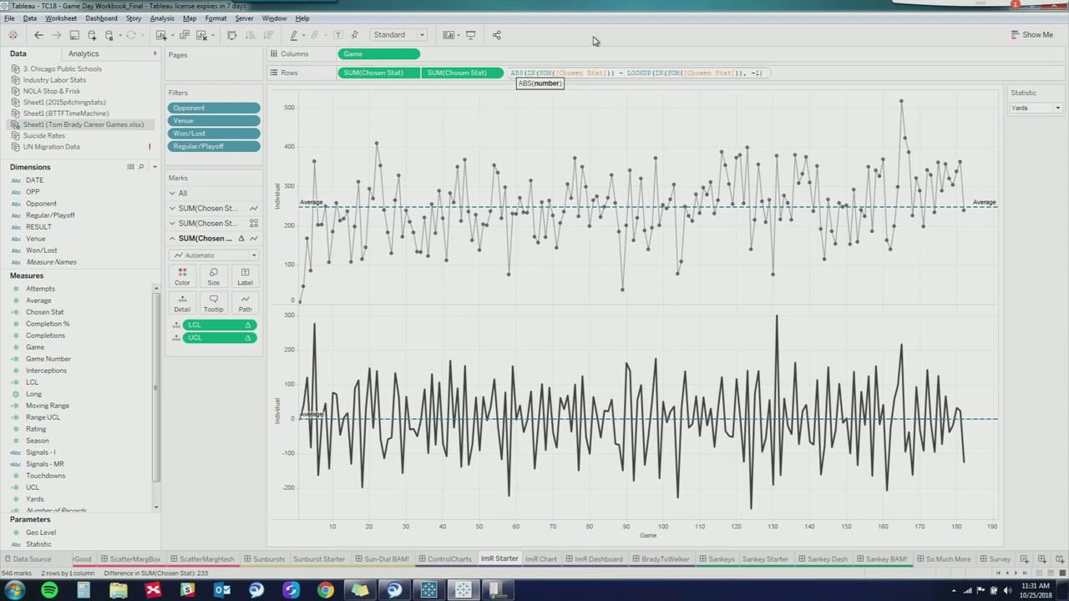
pyautogui.moveTo(627, 73); pyautogui.dragTo(777, 75)
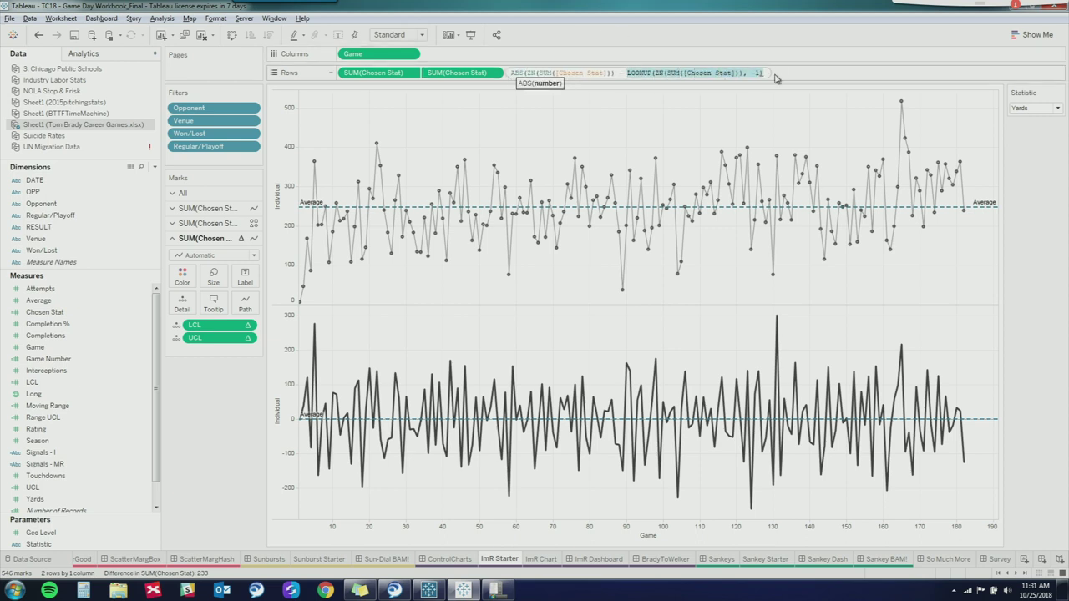
pyautogui.press('End')
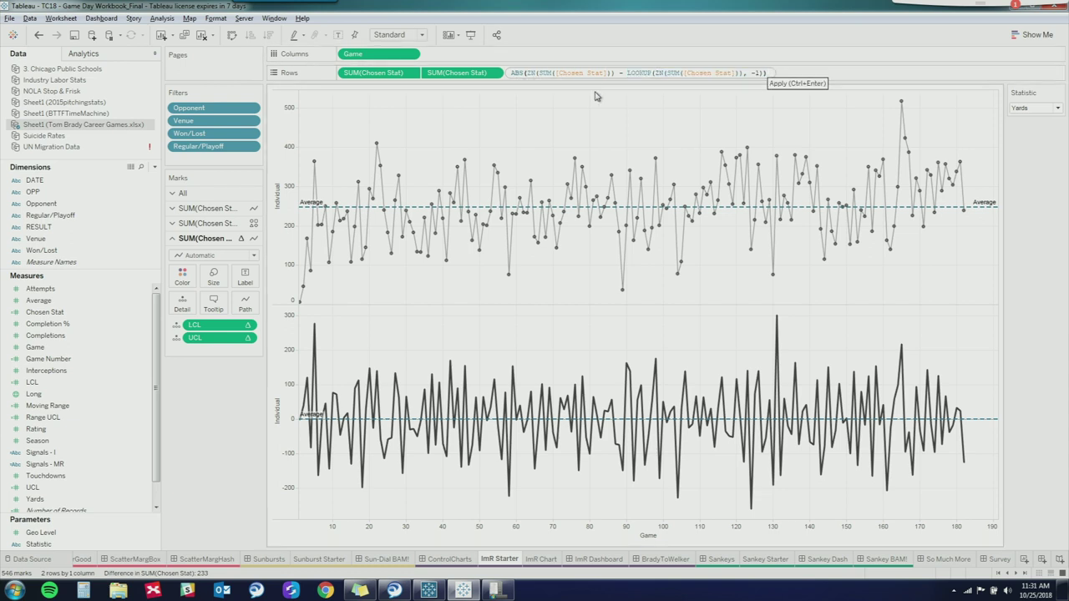
pyautogui.press('Return')
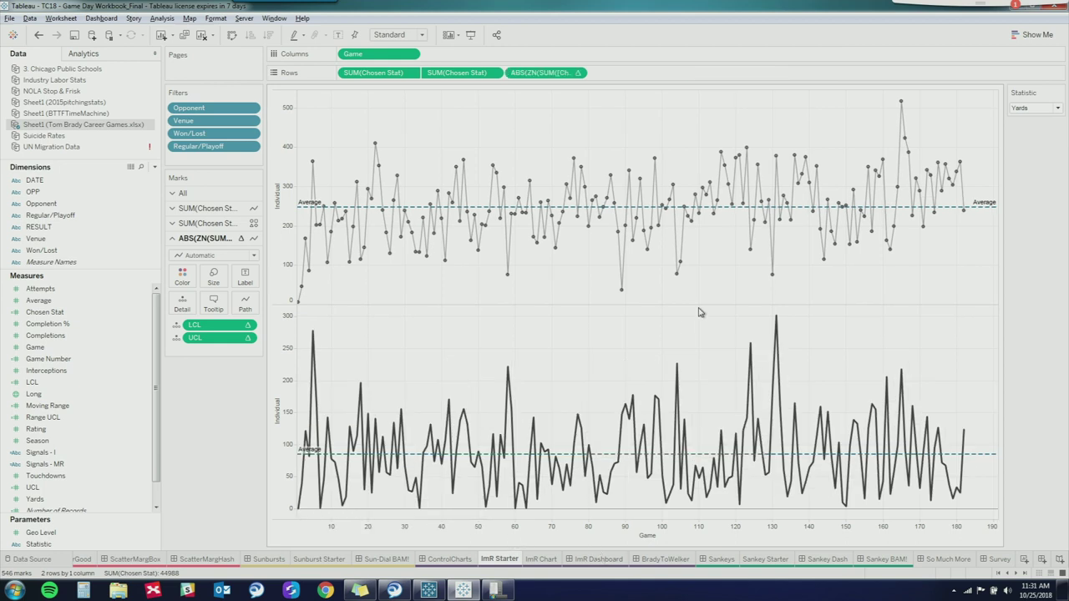
# Step: Replace the absolute difference calculation on Rows with the Moving Range measure, and add a second Moving Range beside it
pyautogui.moveTo(544, 73); pyautogui.dragTo(554, 17)
pyautogui.moveTo(48, 405); pyautogui.dragTo(544, 73)
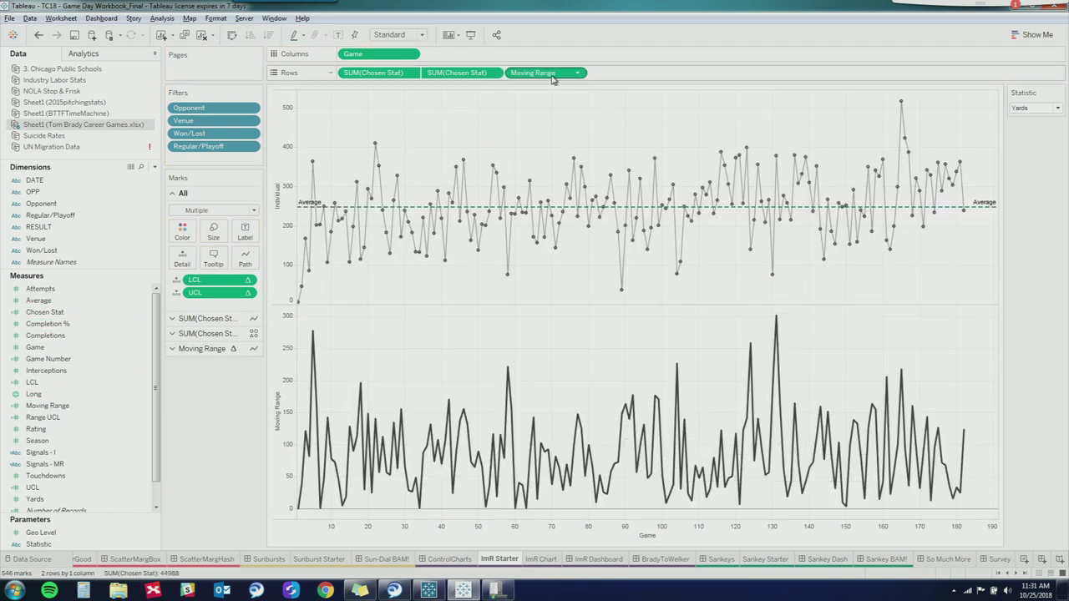
pyautogui.moveTo(78, 407); pyautogui.dragTo(691, 74)
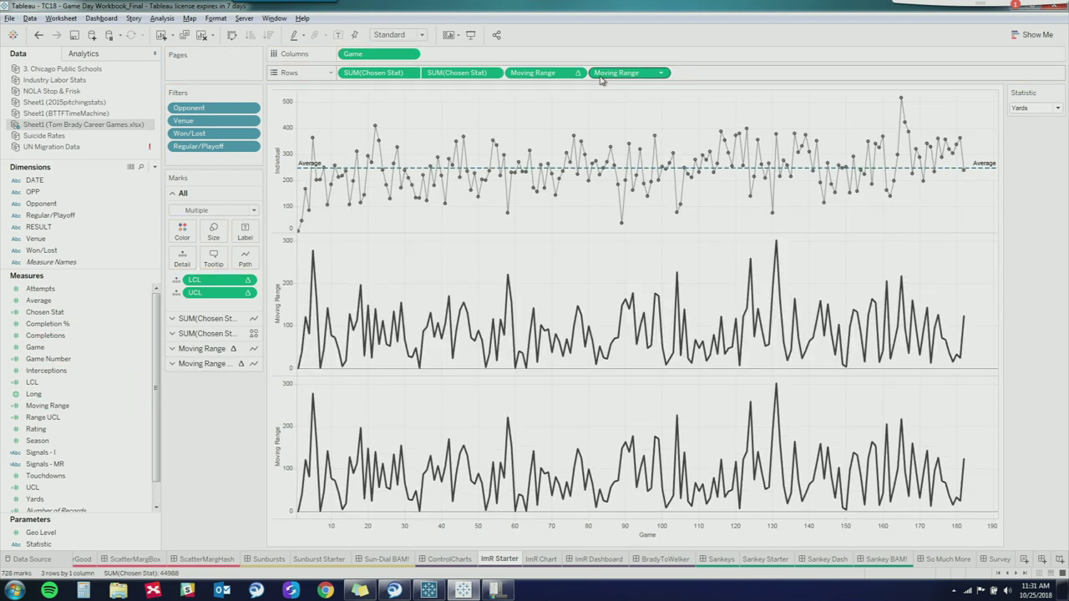
# Step: Combine the two Moving Range charts on a dual axis and synchronize their axes
pyautogui.click(660, 75)
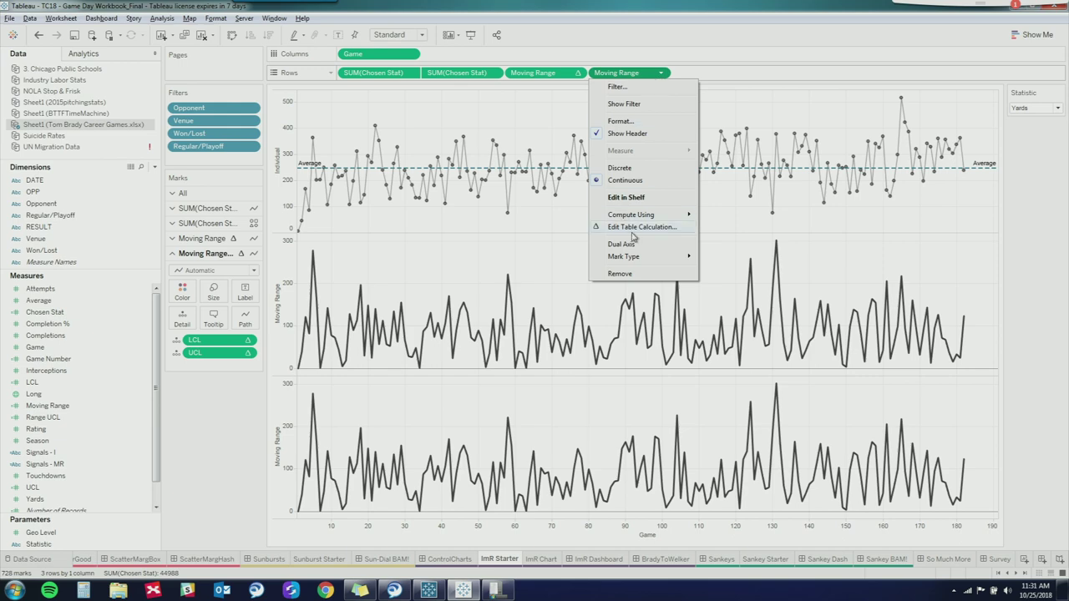
pyautogui.click(633, 245)
pyautogui.rightClick(983, 352)
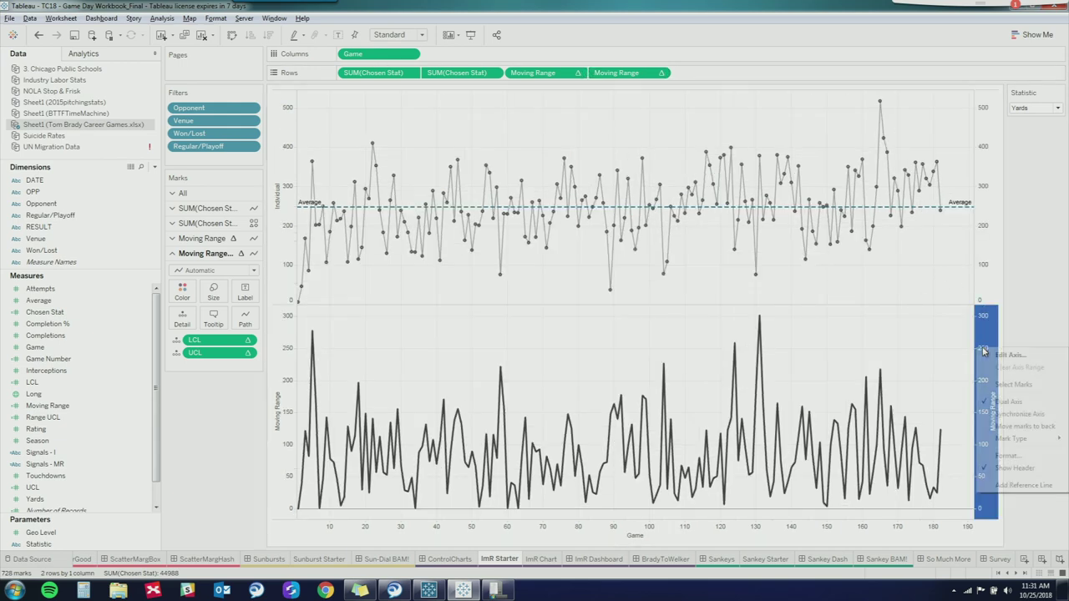
pyautogui.click(1023, 425)
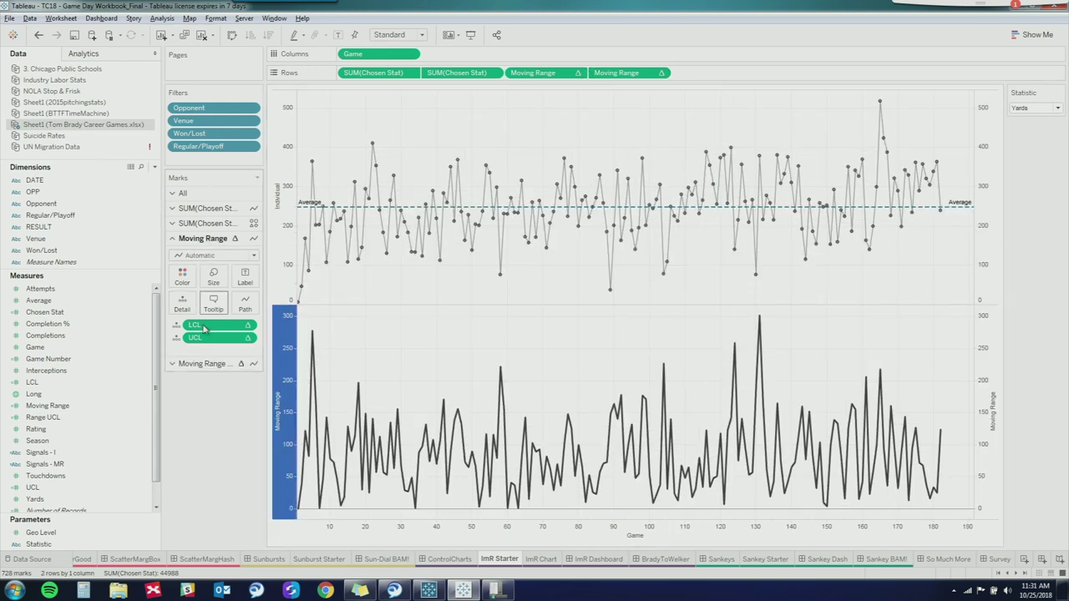
# Step: Set the second Moving Range measure's mark type to Shape
pyautogui.click(211, 364)
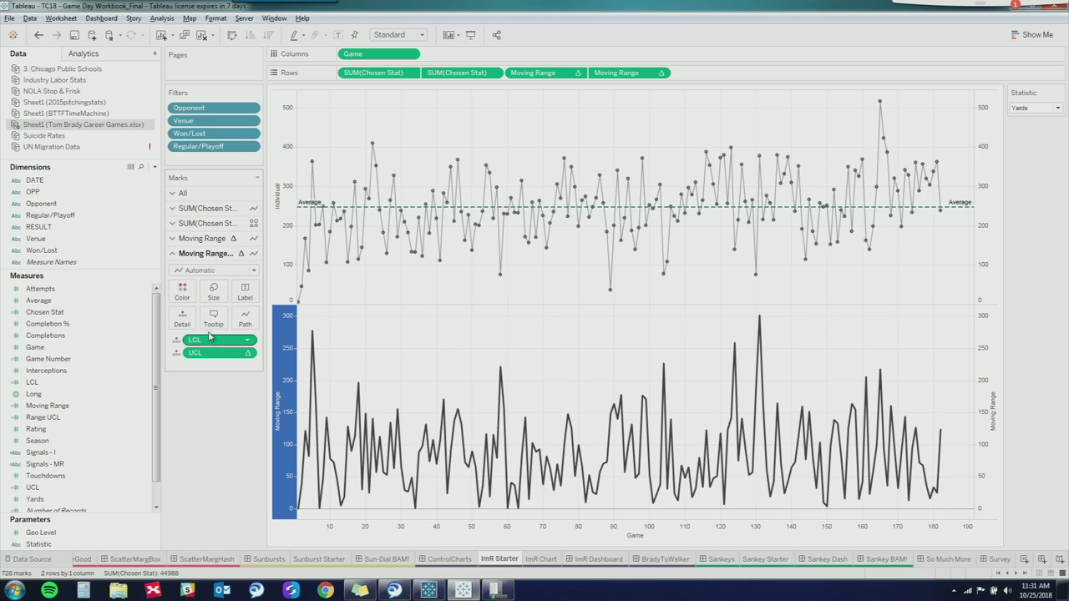
pyautogui.click(255, 272)
pyautogui.click(213, 359)
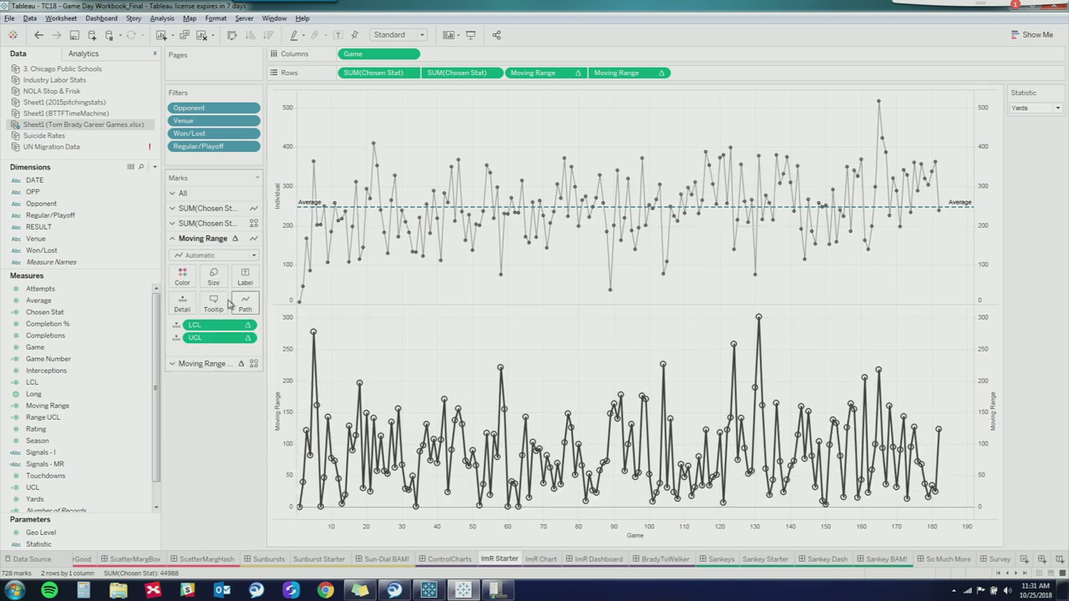
# Step: Thin the first Moving Range line and shrink the shape marks of the second Moving Range
pyautogui.click(213, 276)
pyautogui.moveTo(232, 307); pyautogui.dragTo(223, 309)
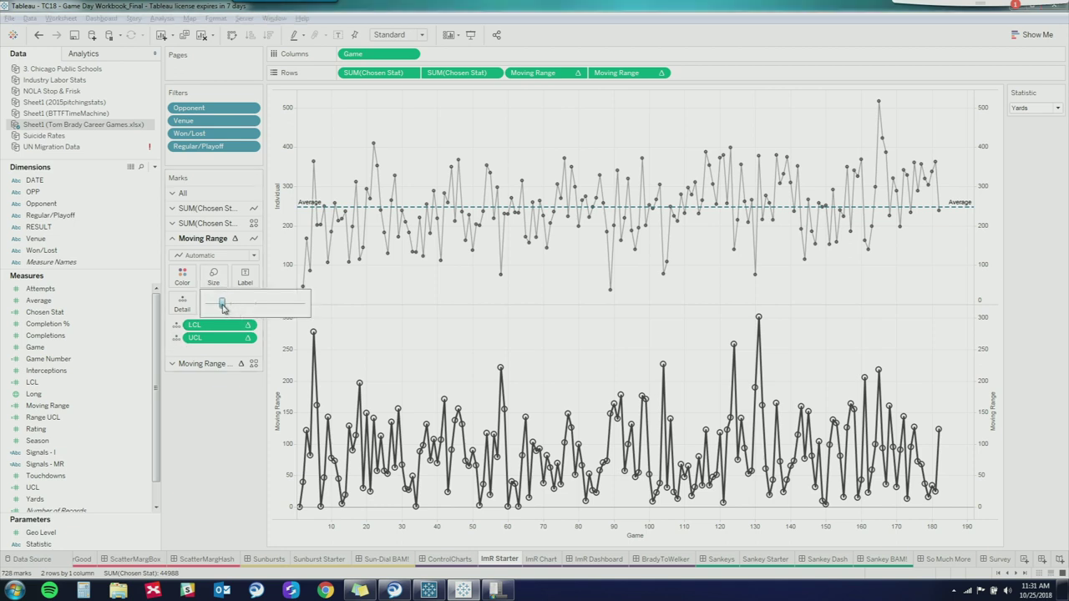
pyautogui.click(204, 363)
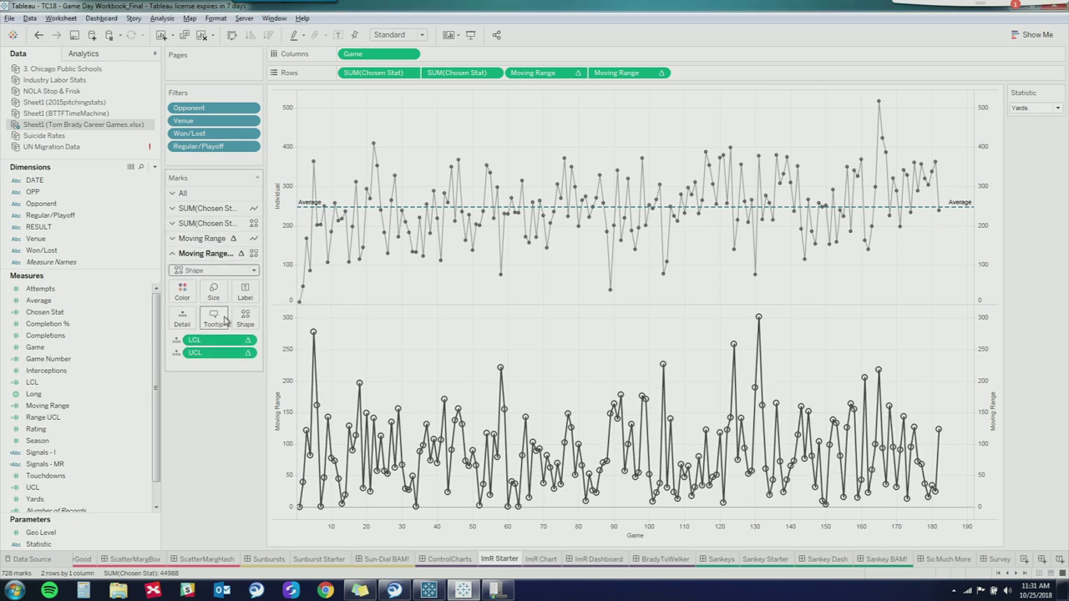
pyautogui.click(217, 302)
pyautogui.moveTo(231, 319); pyautogui.dragTo(220, 318)
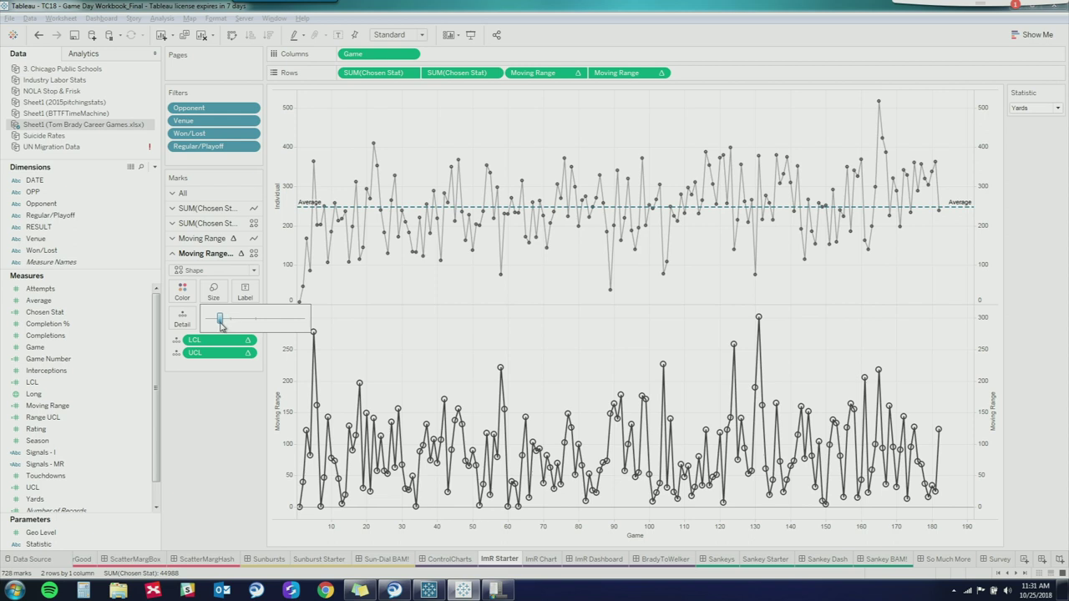
pyautogui.click(518, 344)
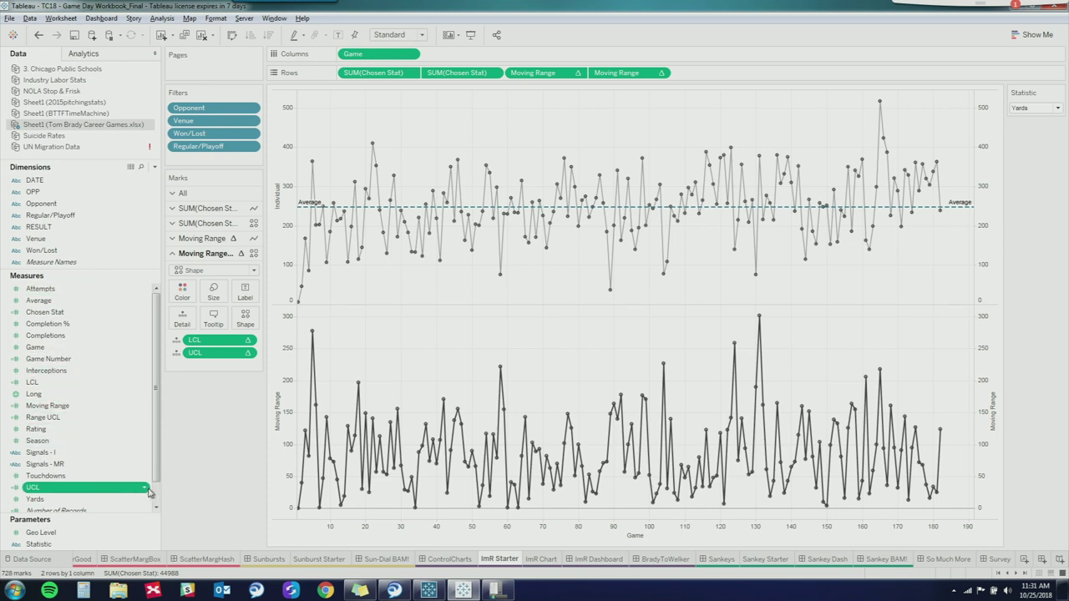
# Step: Examine how the UCL formula combines Chosen Stat, the windowed average of Moving Range and the 1.128 constant, and close it
pyautogui.click(146, 489)
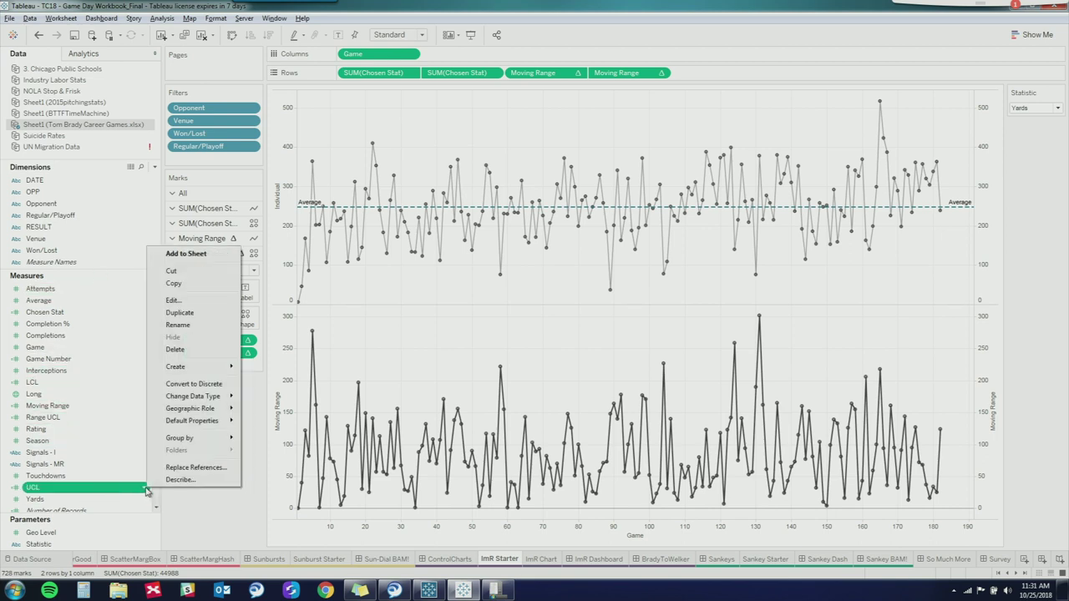
pyautogui.click(173, 302)
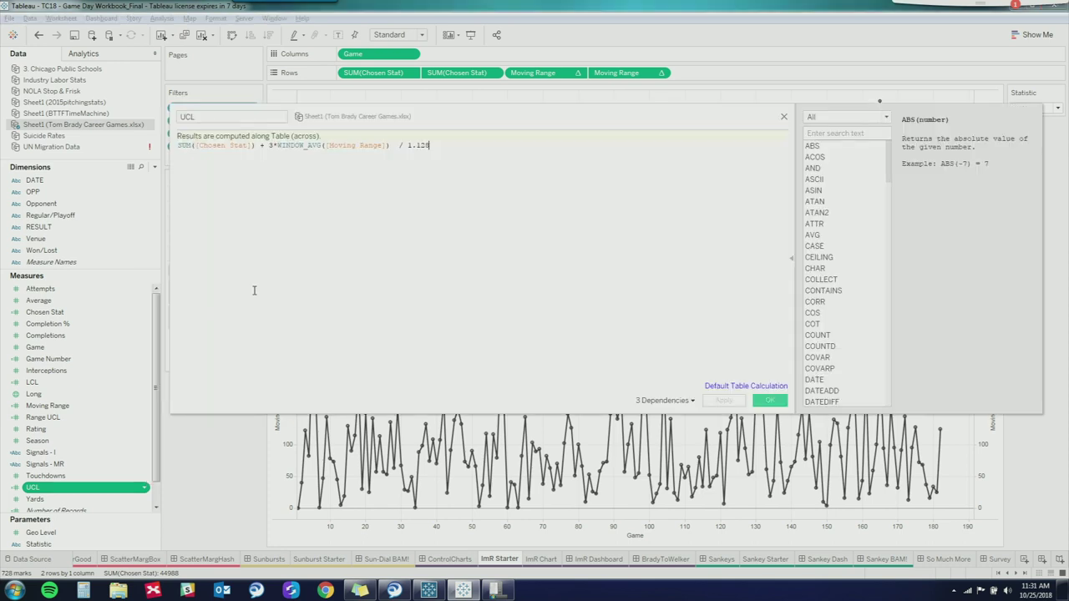
pyautogui.click(198, 146)
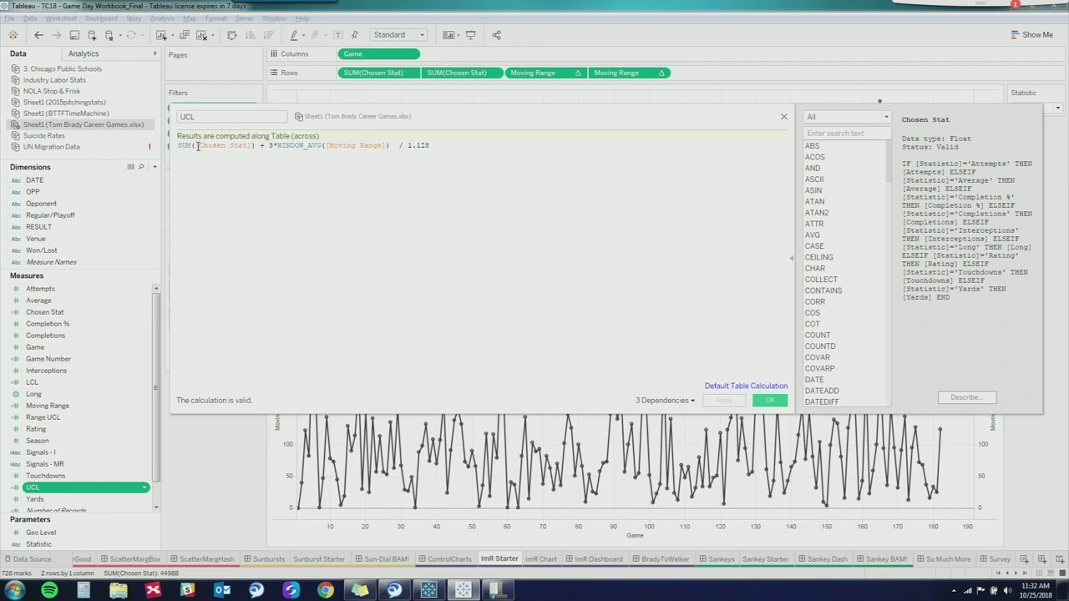
pyautogui.tripleClick(178, 146)
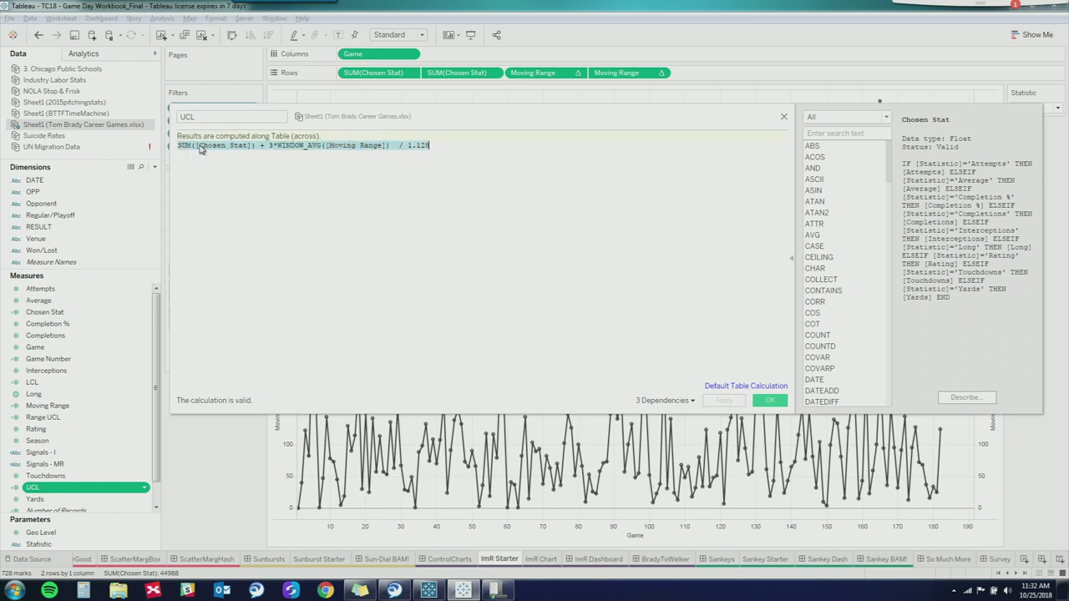
pyautogui.press('Right')
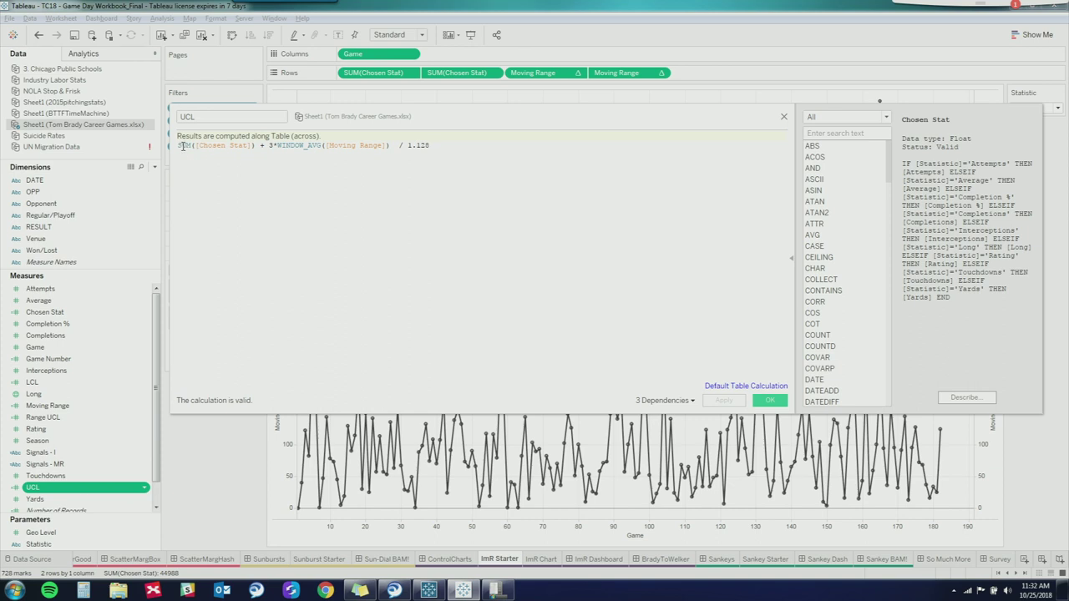
pyautogui.moveTo(178, 145); pyautogui.dragTo(251, 146)
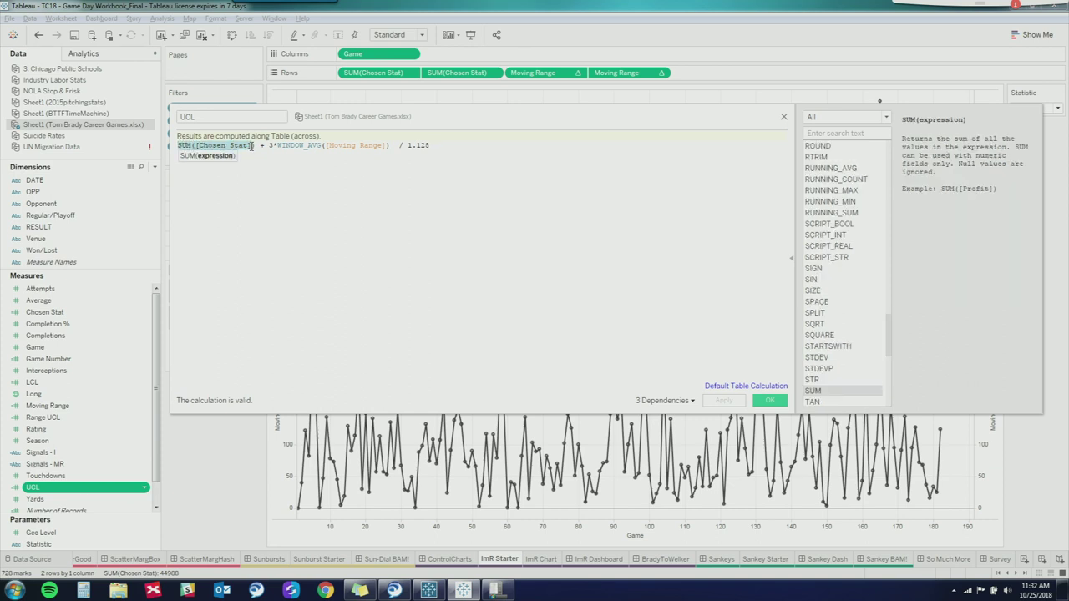
pyautogui.click(269, 166)
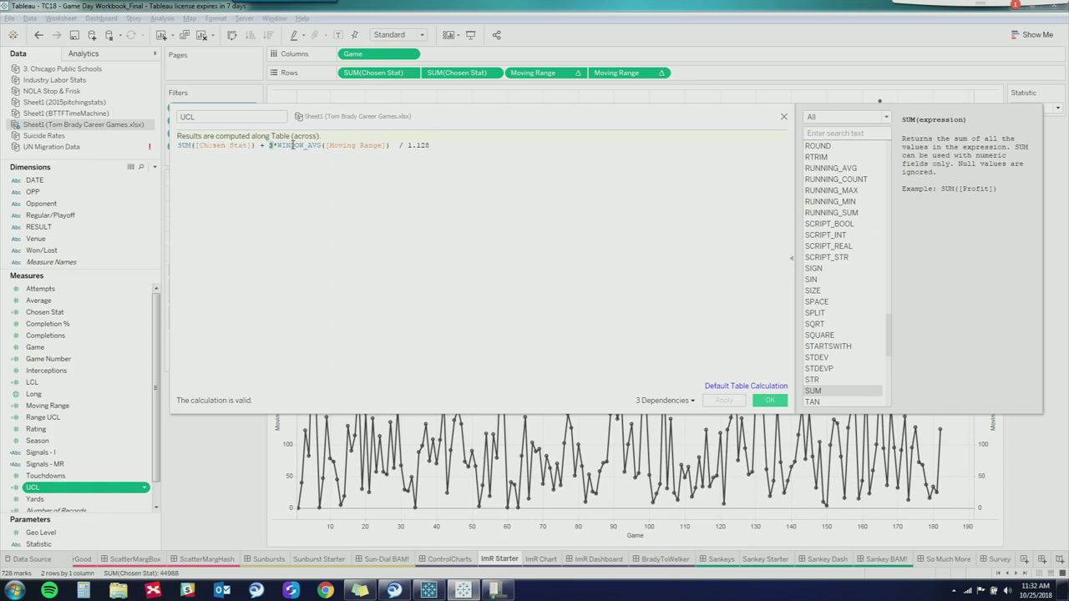
pyautogui.click(292, 145)
pyautogui.doubleClick(355, 145)
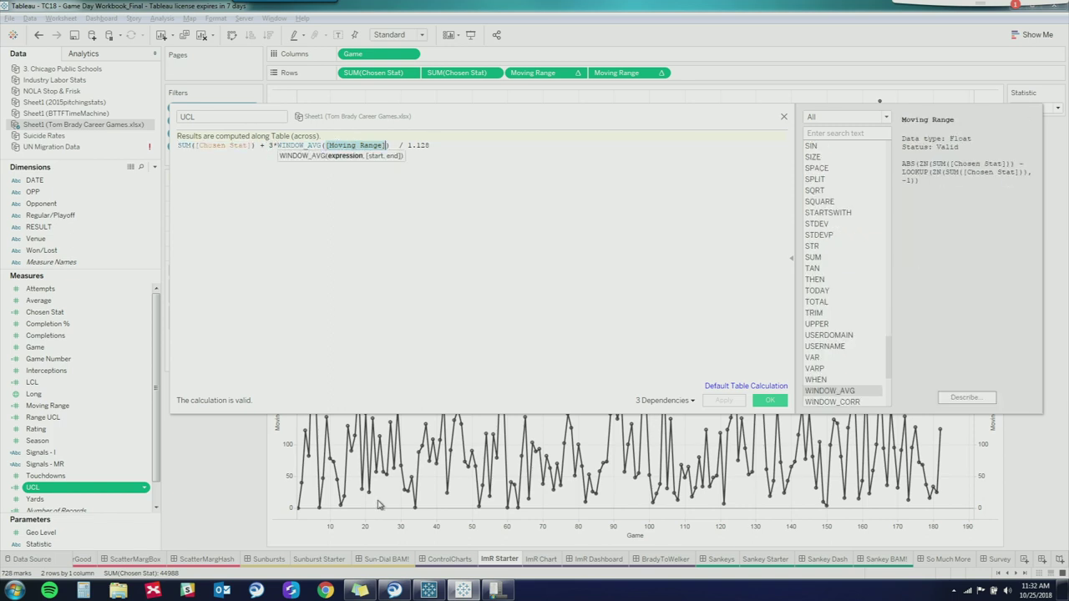
pyautogui.click(442, 151)
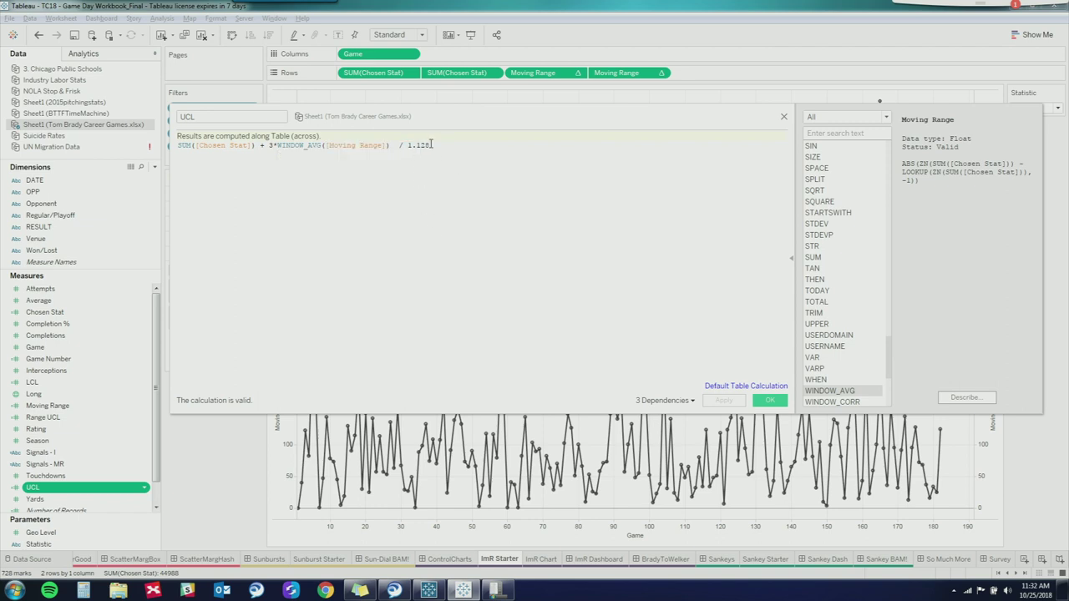
pyautogui.hotkey('ctrl', 'a')
pyautogui.click(402, 146)
pyautogui.click(769, 400)
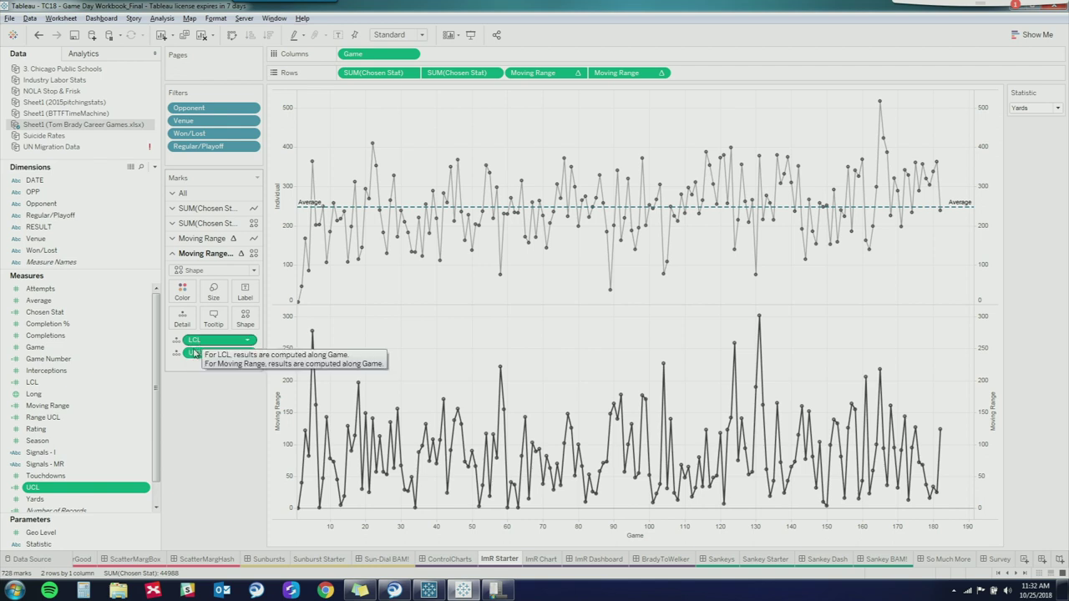
# Step: Examine how the LCL formula computes the lower control limit, and close the calculation
pyautogui.click(144, 385)
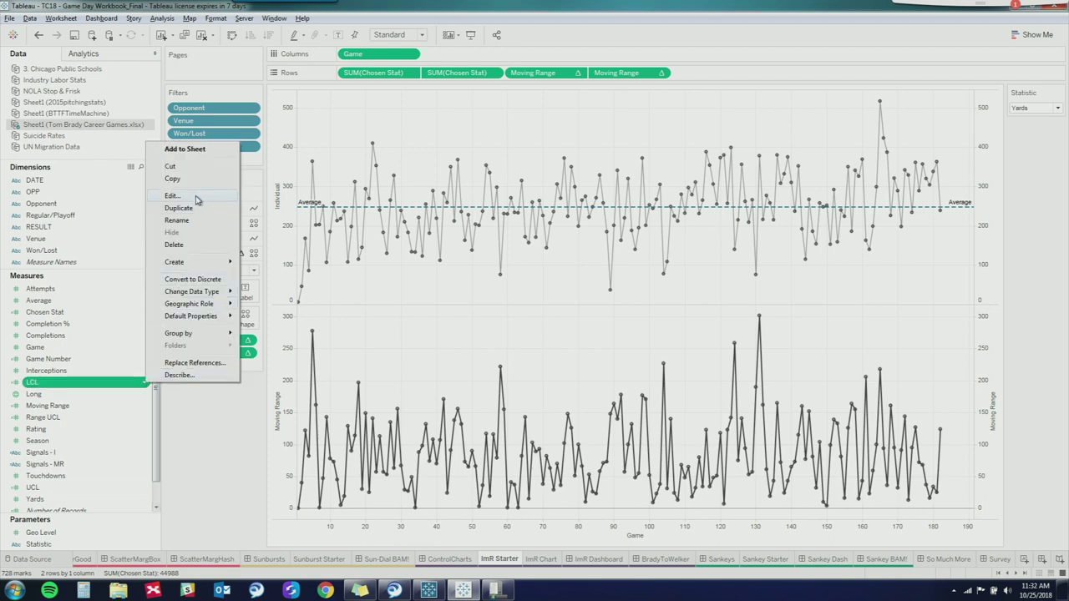
pyautogui.click(197, 199)
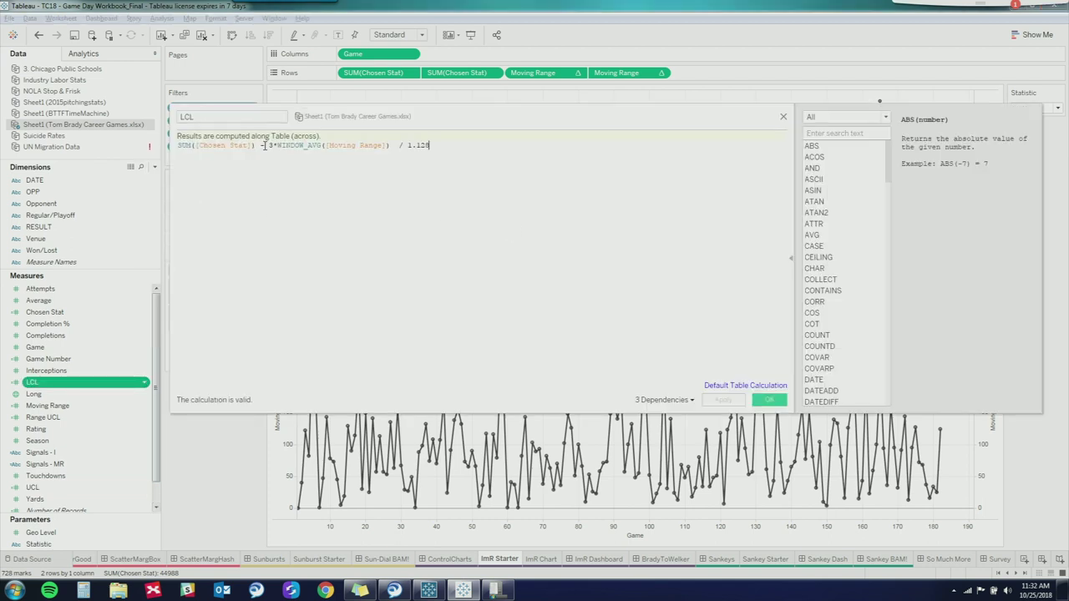
pyautogui.click(783, 116)
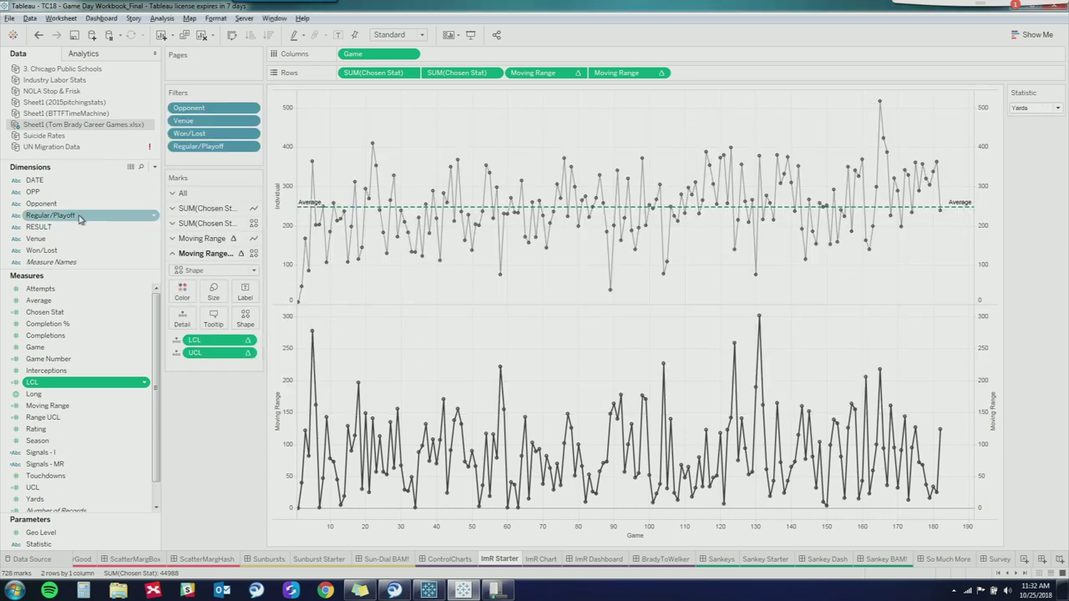
# Step: Add a reference line to the Individual panel showing the average UCL across the entire table
pyautogui.click(96, 54)
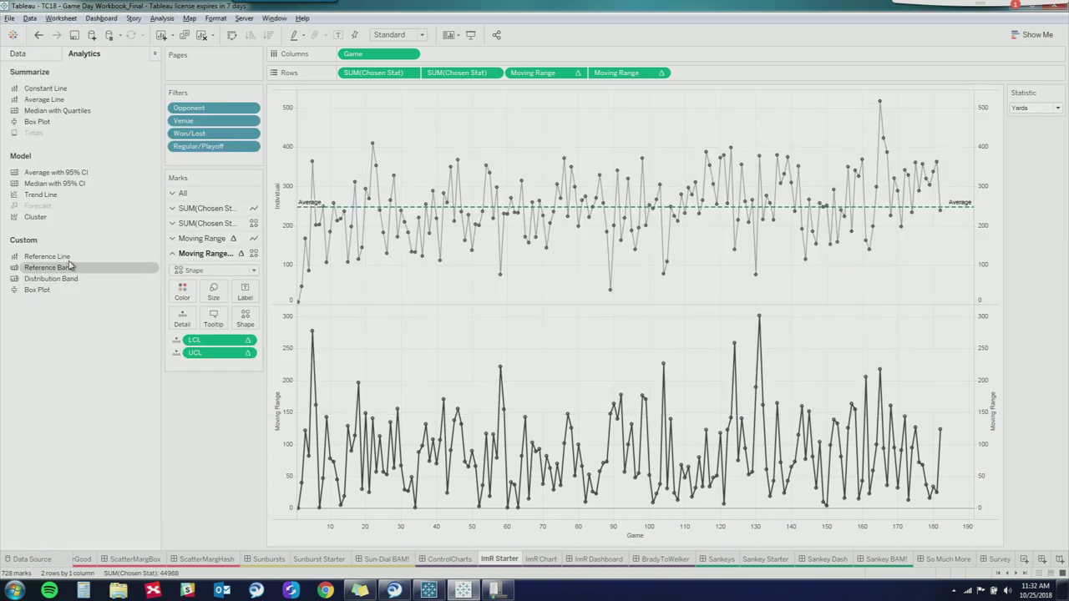
pyautogui.moveTo(50, 257); pyautogui.dragTo(372, 163)
pyautogui.click(470, 257)
pyautogui.click(485, 288)
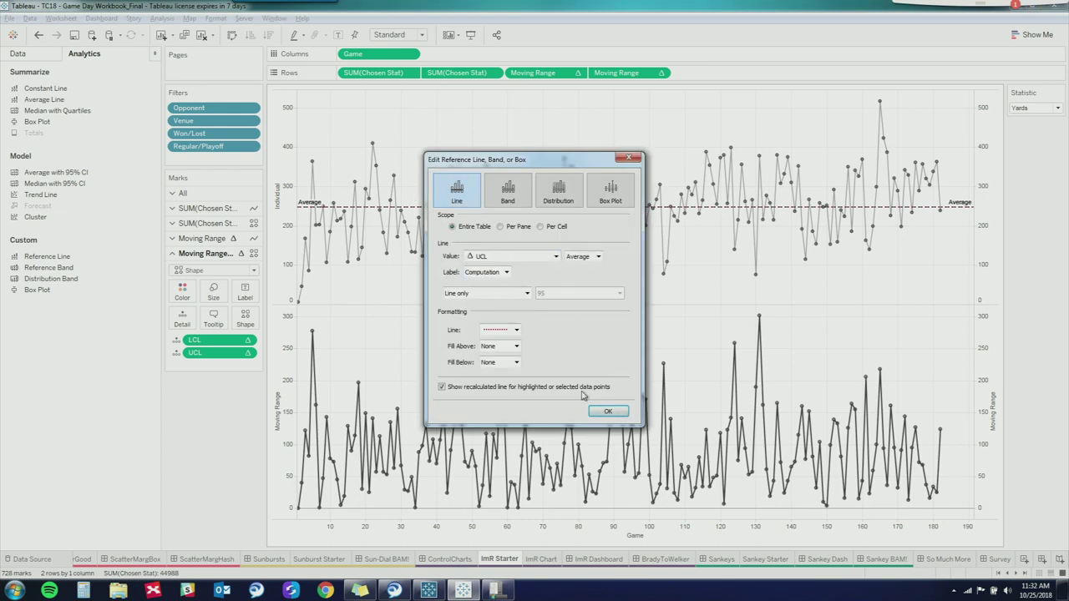
pyautogui.click(608, 411)
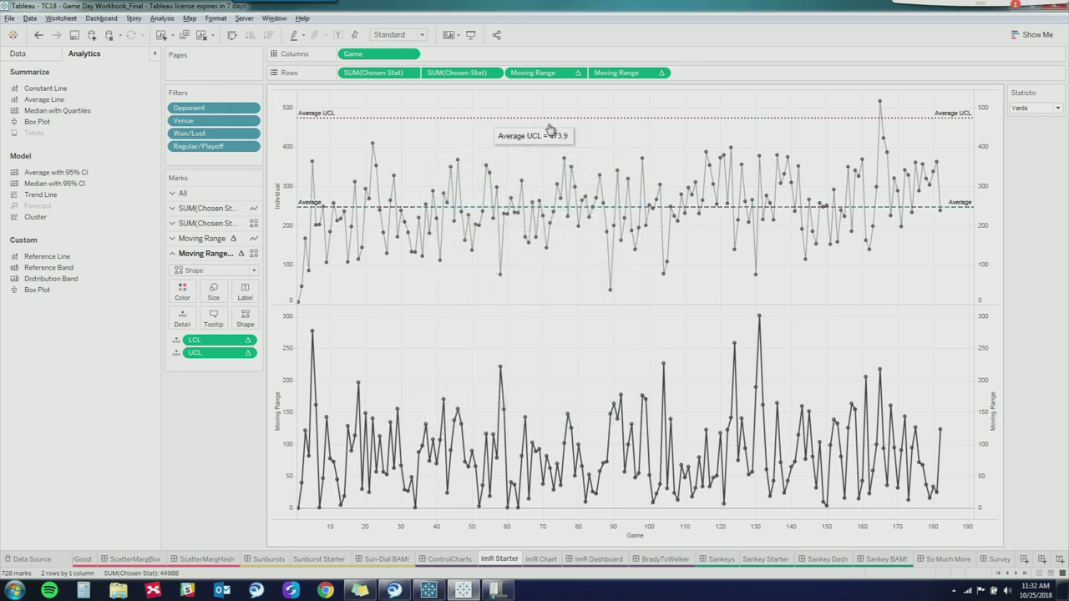
pyautogui.moveTo(467, 125)
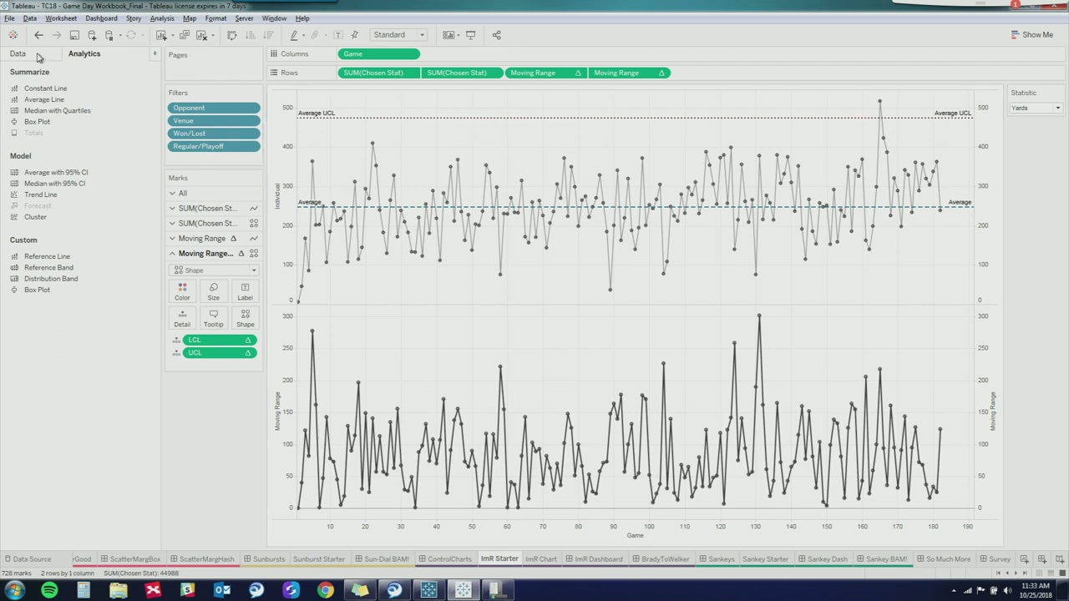
# Step: Add a second reference line to the Individual panel showing the average LCL across the entire table
pyautogui.moveTo(47, 256); pyautogui.dragTo(375, 170)
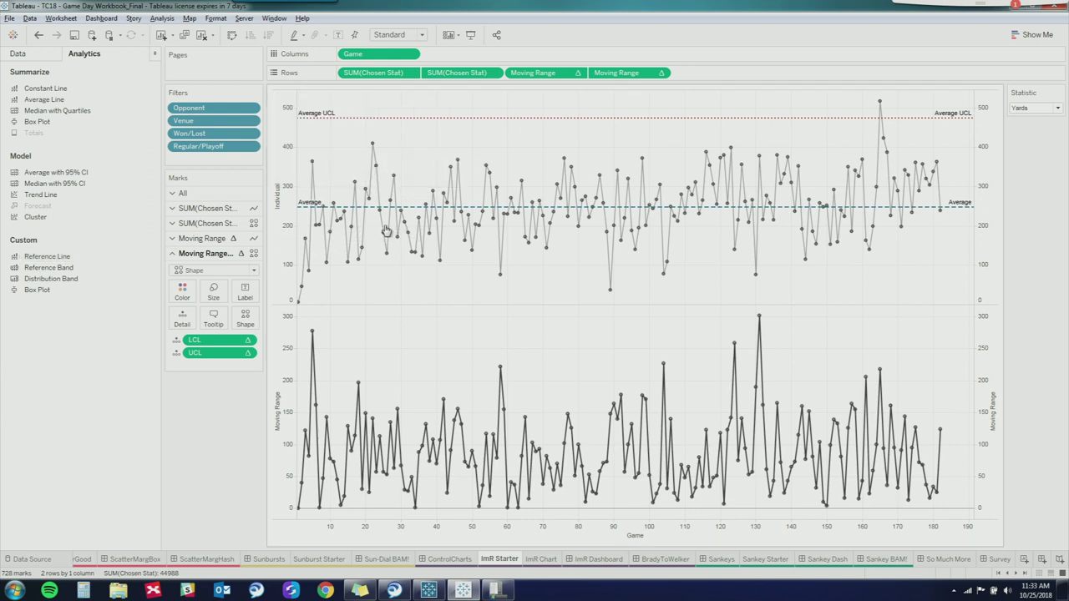
pyautogui.click(517, 256)
pyautogui.click(499, 281)
pyautogui.click(491, 258)
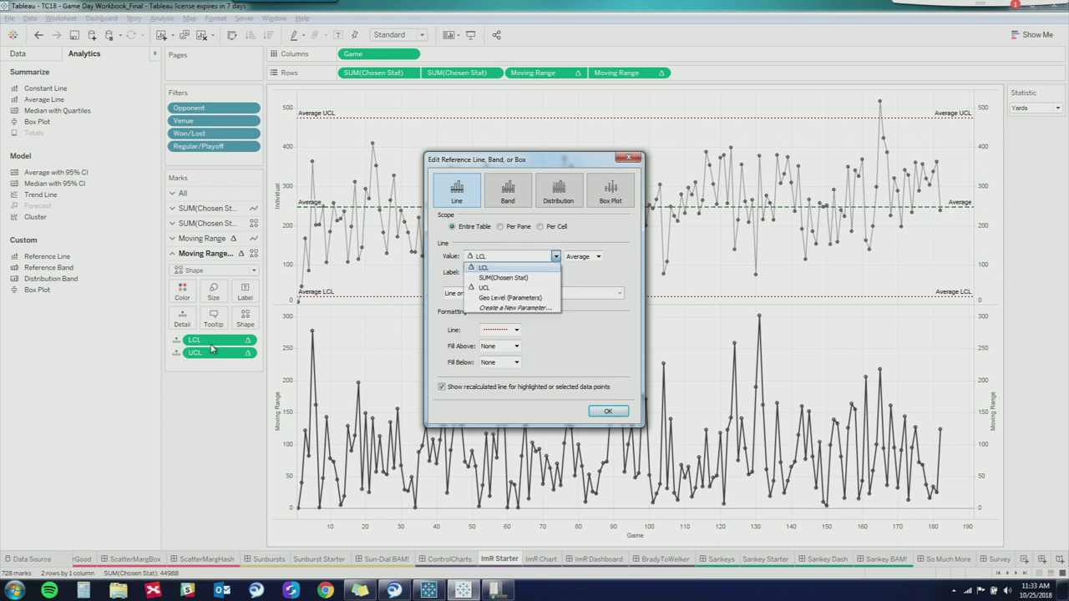
pyautogui.click(618, 412)
pyautogui.click(611, 411)
pyautogui.moveTo(692, 299)
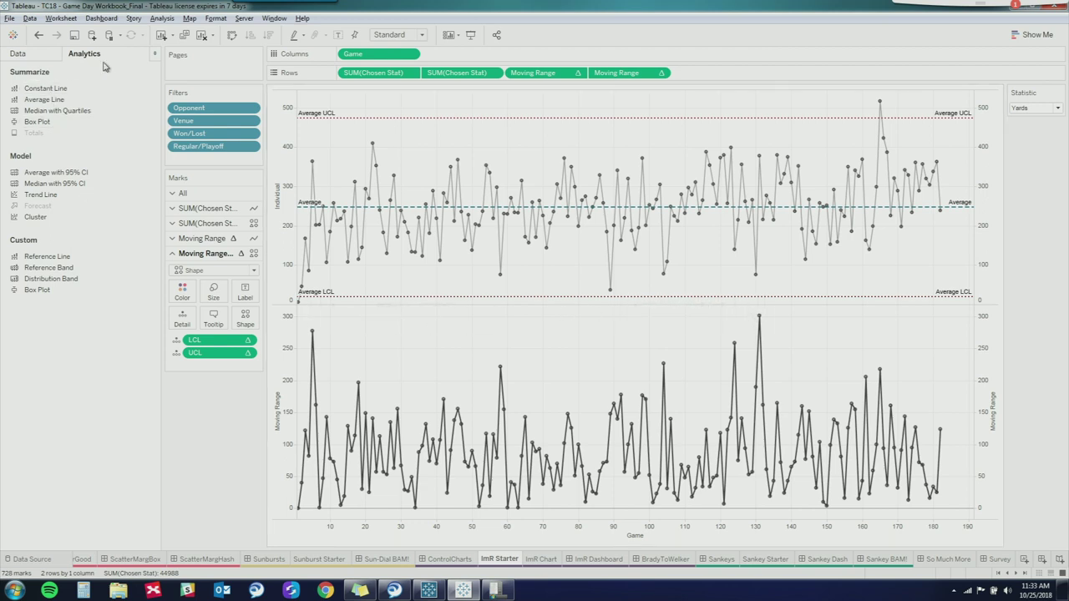
# Step: Examine how the Range UCL formula combines the 3.267 constant with the windowed average of Moving Range, and close it
pyautogui.click(21, 56)
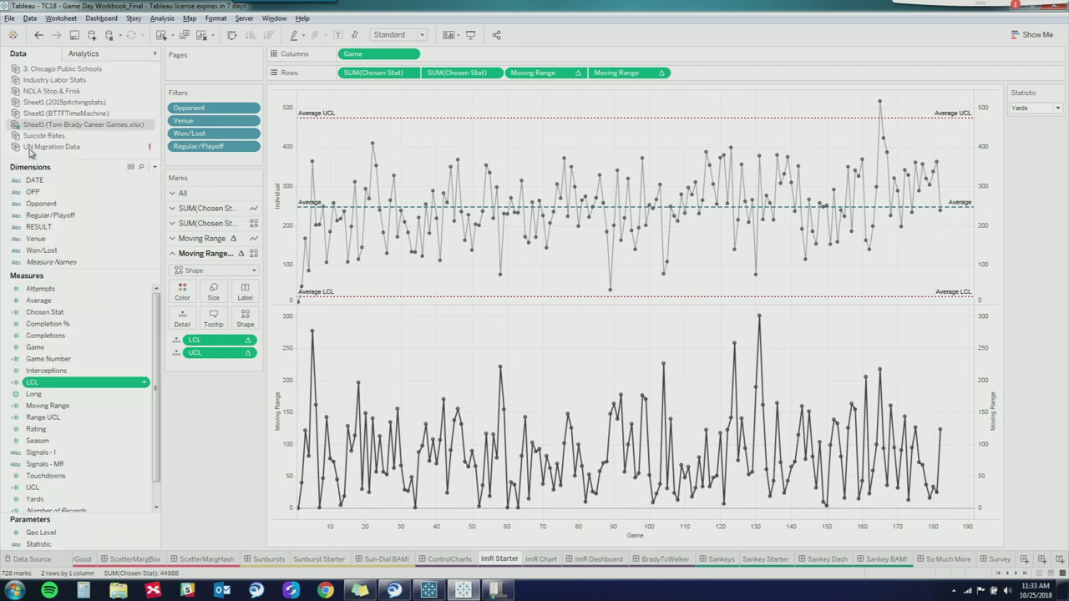
pyautogui.click(80, 420)
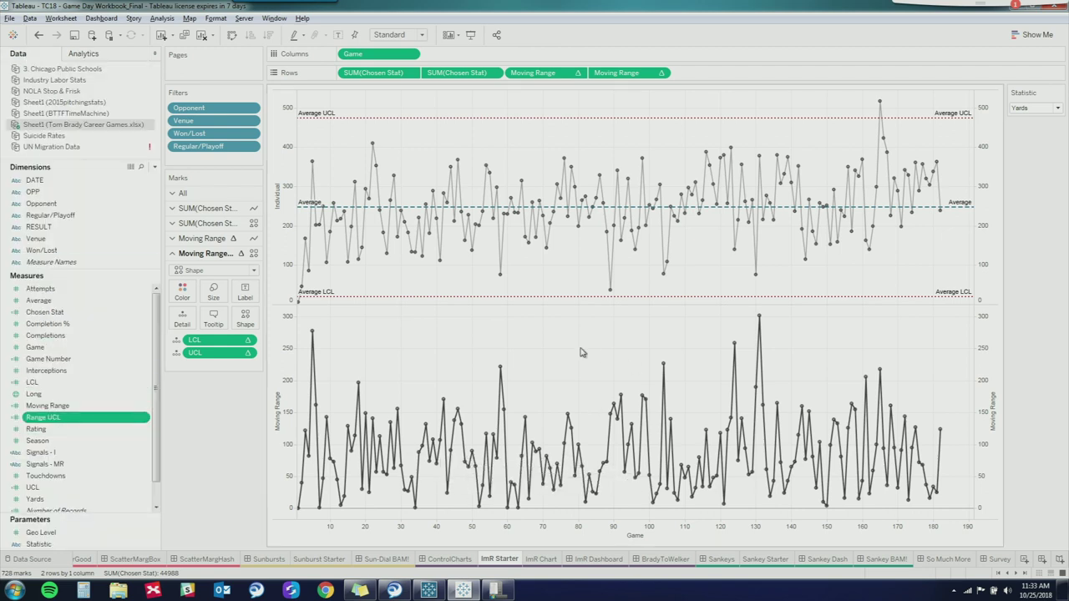
pyautogui.rightClick(140, 424)
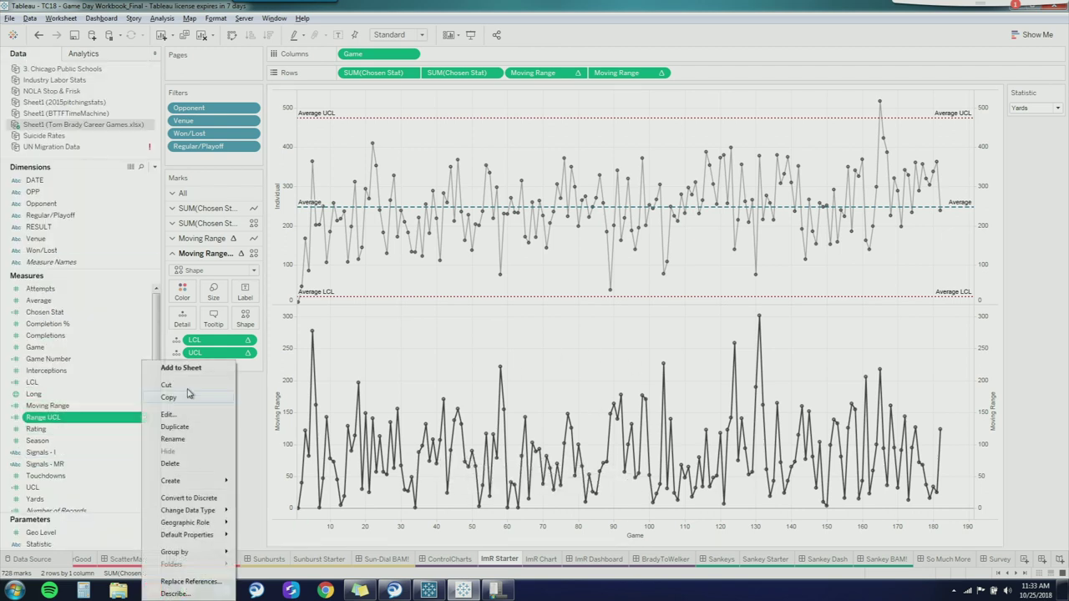
pyautogui.click(257, 406)
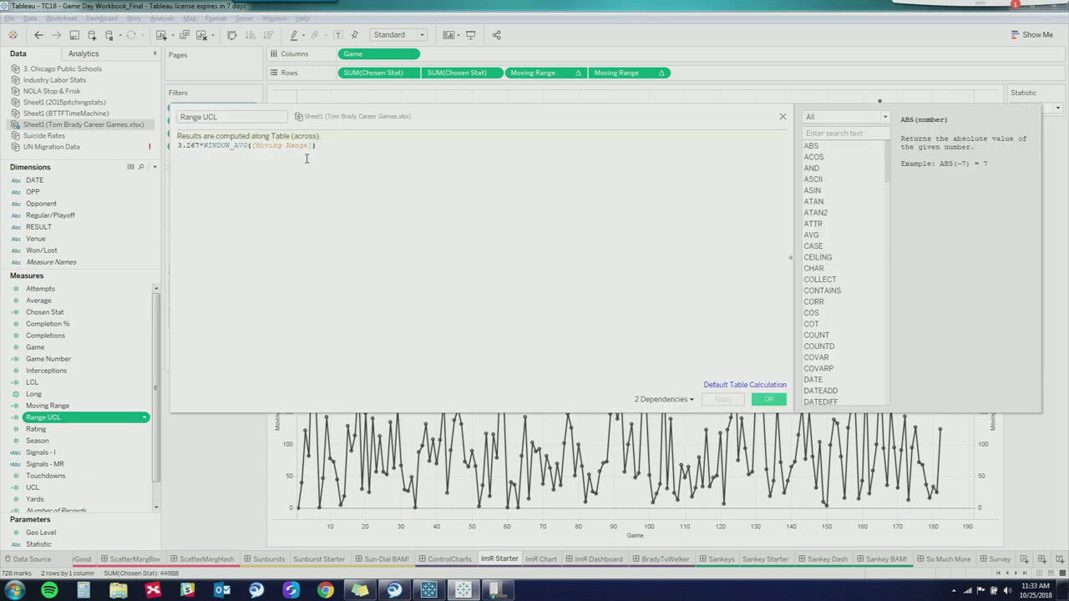
pyautogui.moveTo(181, 146); pyautogui.dragTo(253, 145)
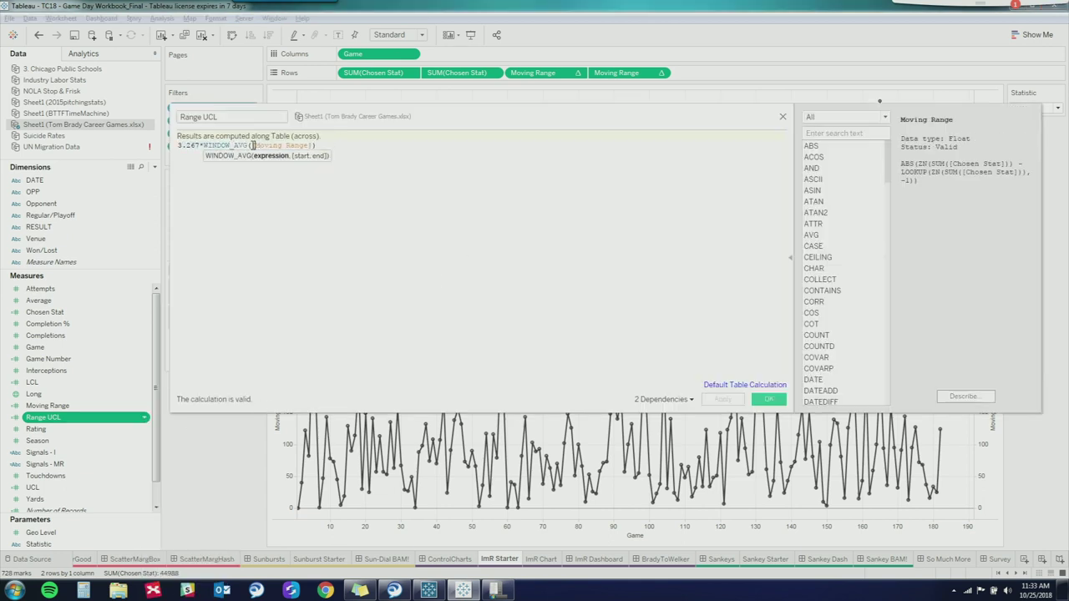
pyautogui.click(768, 400)
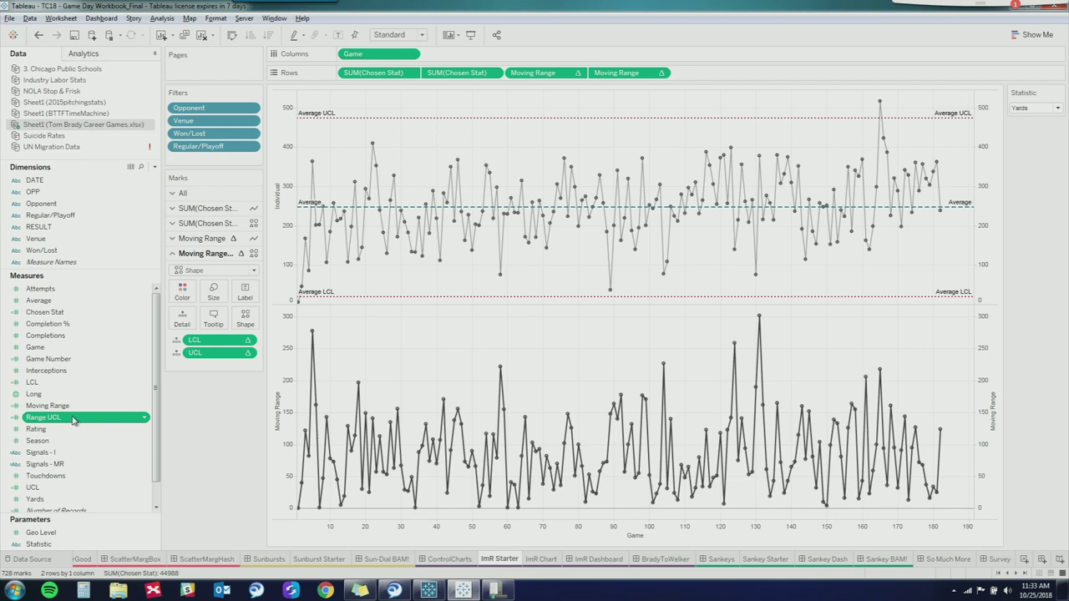
# Step: Add Range UCL as a detail on all marks and expand the first Moving Range marks card
pyautogui.click(182, 192)
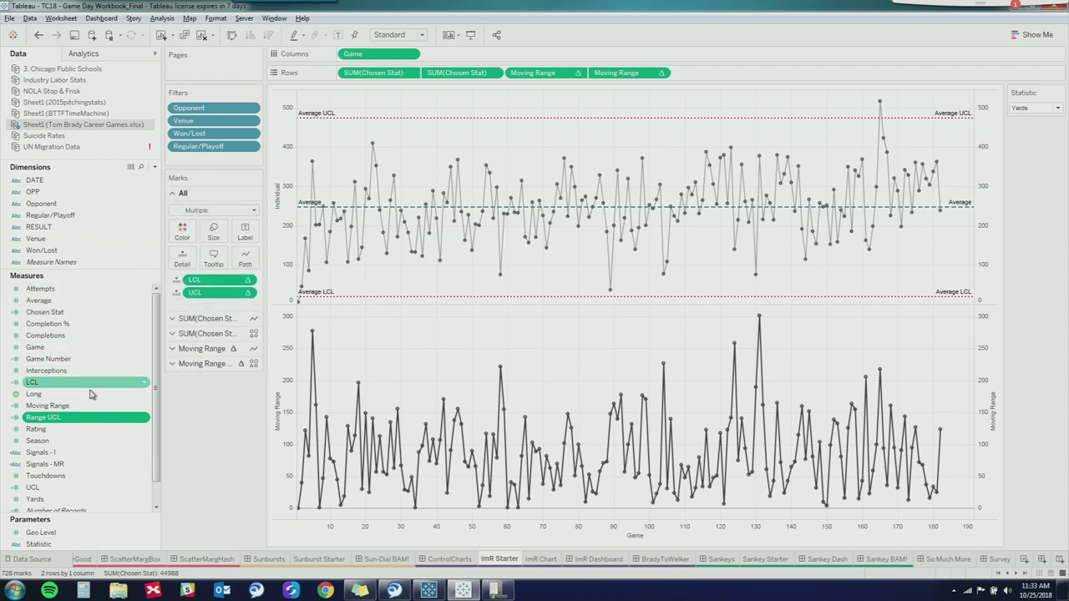
pyautogui.moveTo(79, 415); pyautogui.dragTo(184, 274)
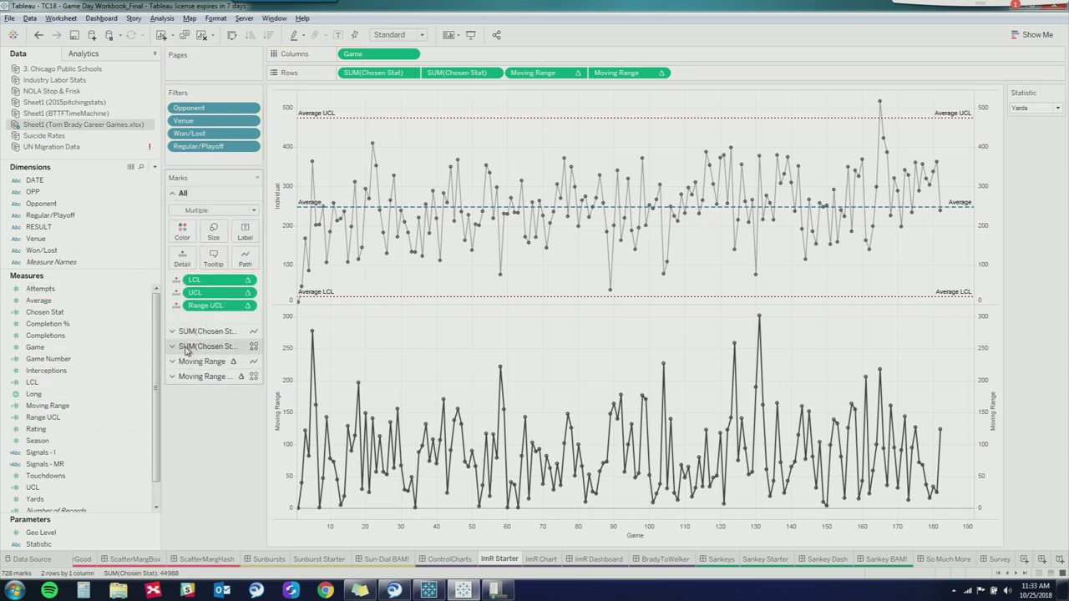
pyautogui.click(200, 361)
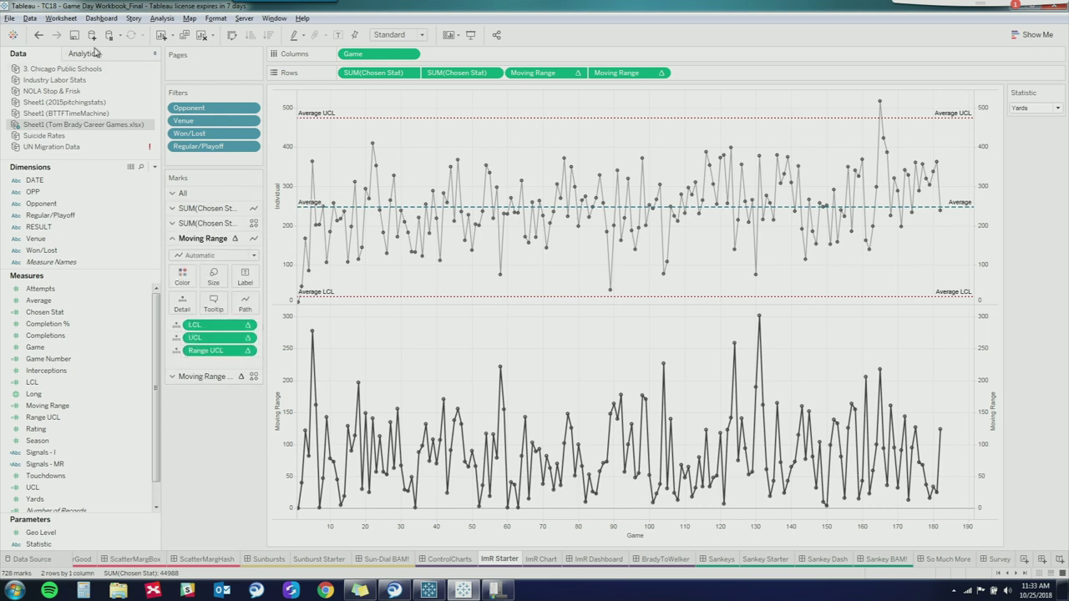
# Step: Add a reference line to the Moving Range panel showing the average Range UCL across the entire table
pyautogui.click(87, 53)
pyautogui.moveTo(52, 259)
pyautogui.mouseDown()
pyautogui.moveTo(443, 216)
pyautogui.moveTo(370, 184)
pyautogui.mouseUp()
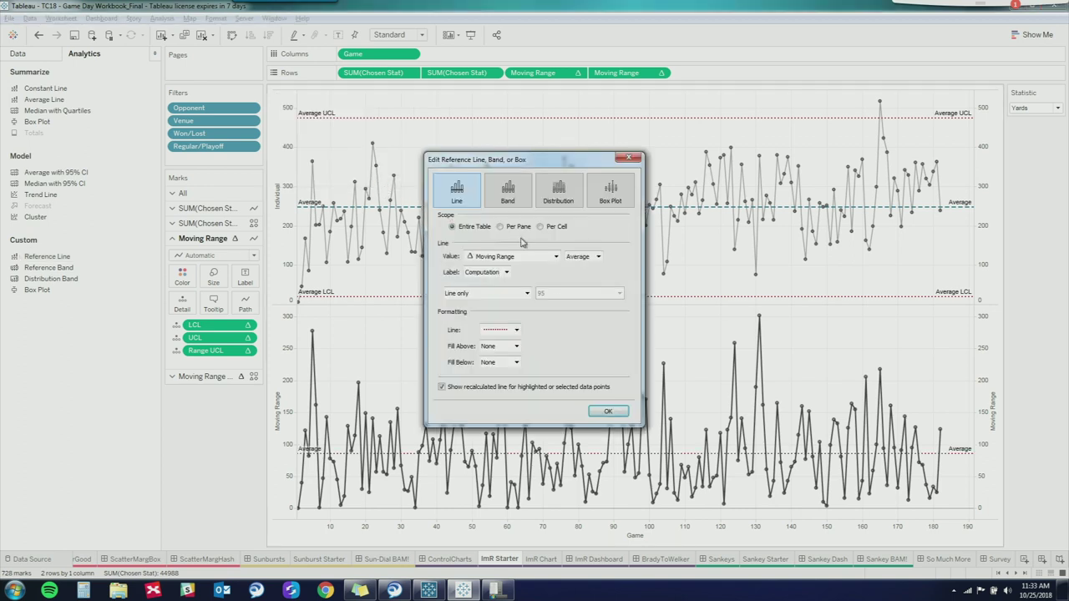
pyautogui.click(535, 256)
pyautogui.click(505, 288)
pyautogui.click(608, 411)
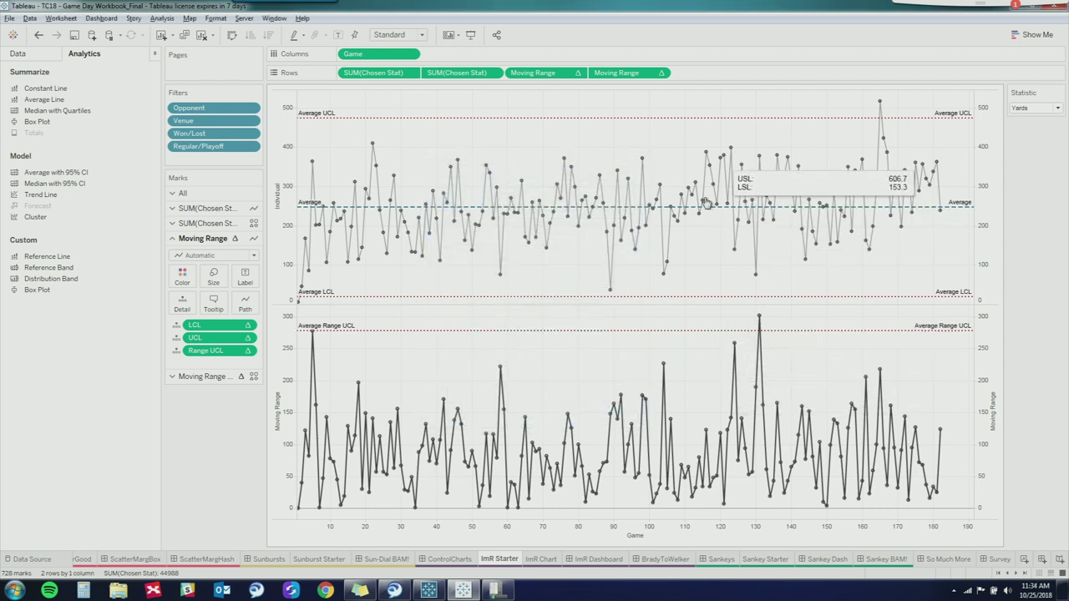
pyautogui.moveTo(759, 317)
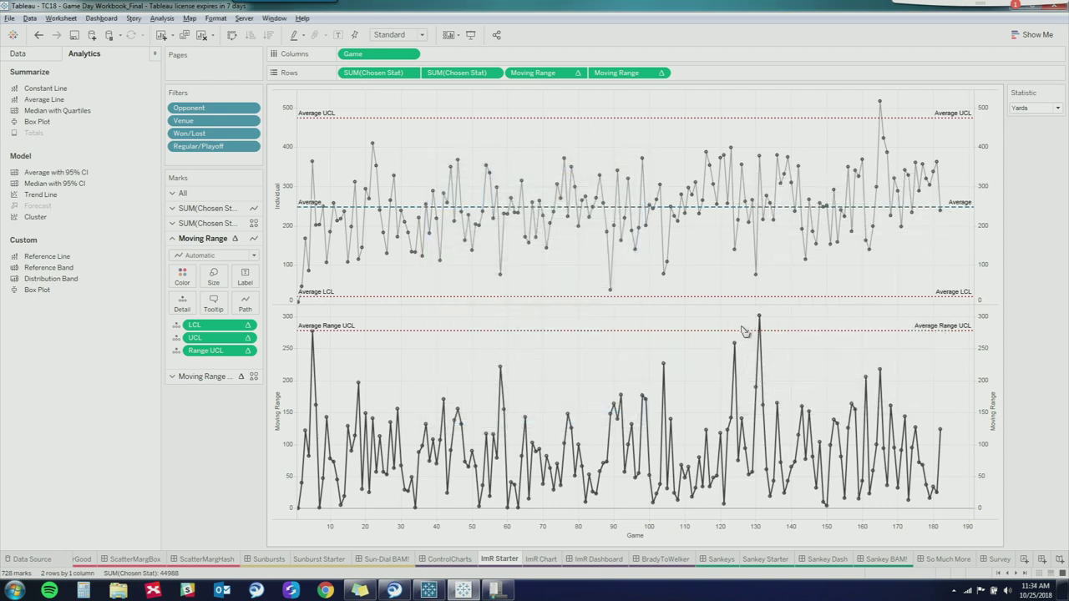
pyautogui.moveTo(754, 284)
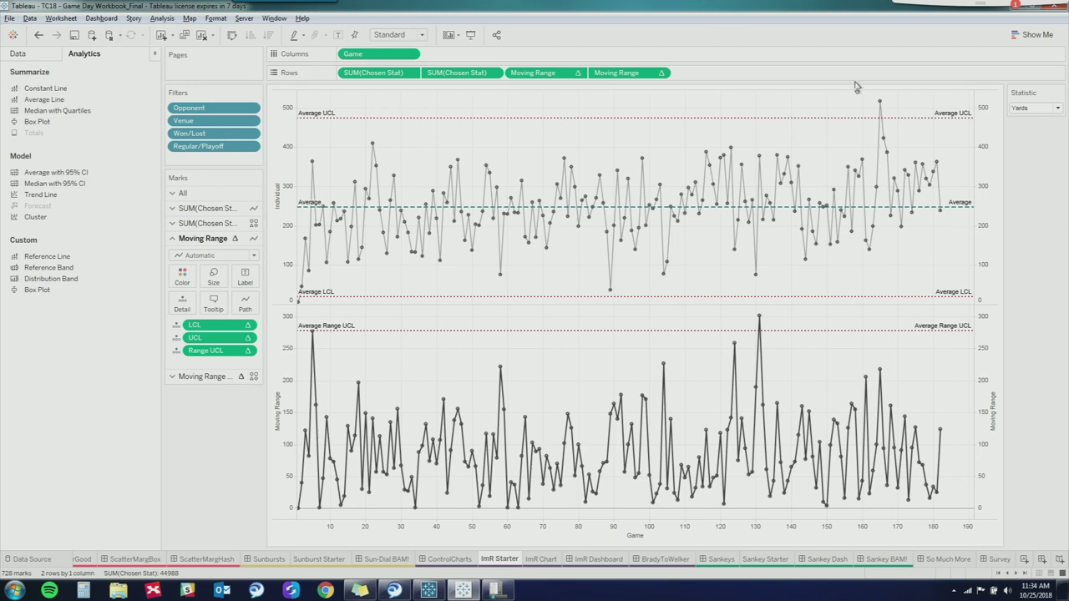
pyautogui.moveTo(881, 107)
# Step: Open the Signals - I calculation and examine the two conditions that flag a point as an Outlier
pyautogui.click(38, 53)
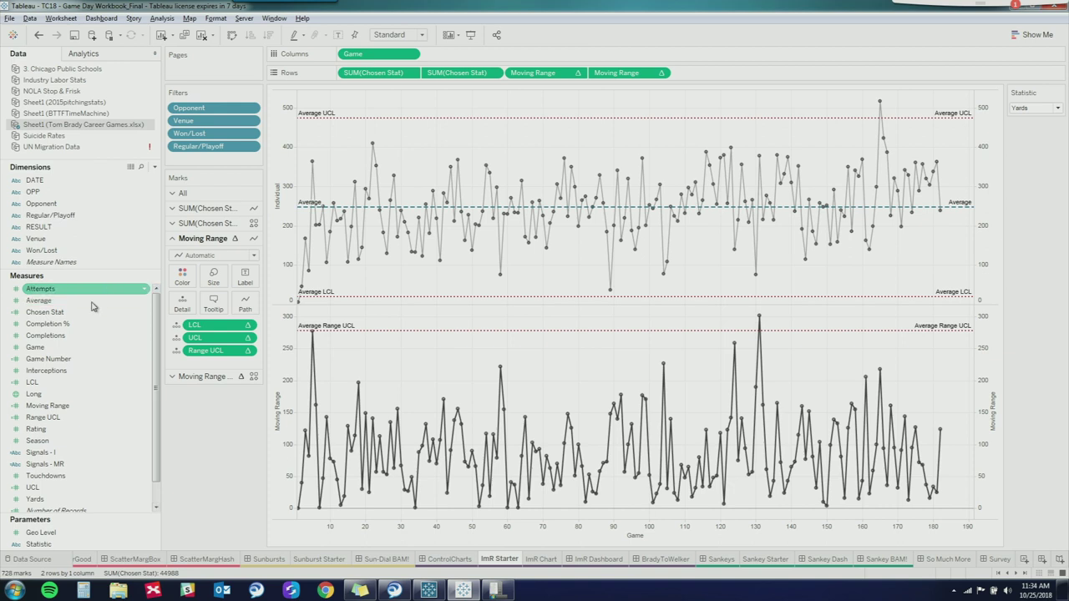
pyautogui.click(17, 449)
pyautogui.click(145, 452)
pyautogui.click(171, 274)
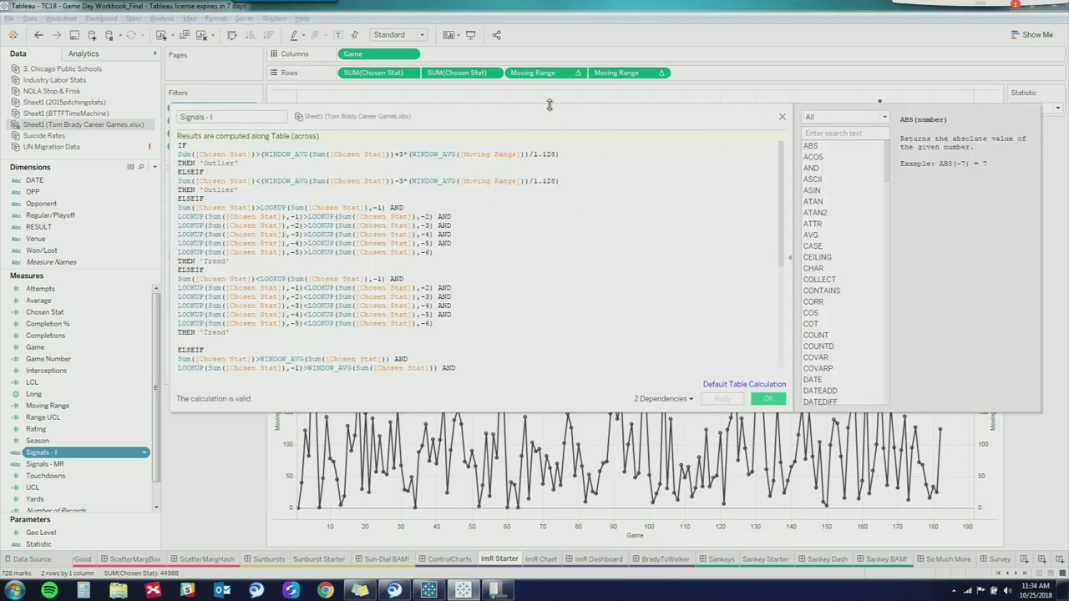
pyautogui.moveTo(785, 159); pyautogui.dragTo(789, 225)
pyautogui.click(184, 154)
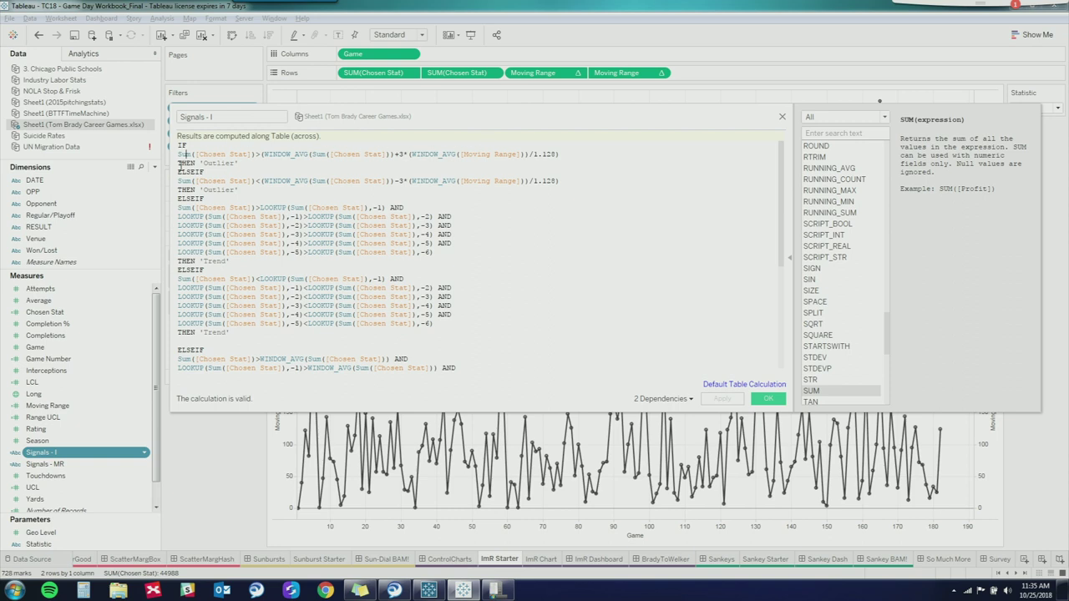
pyautogui.click(216, 153)
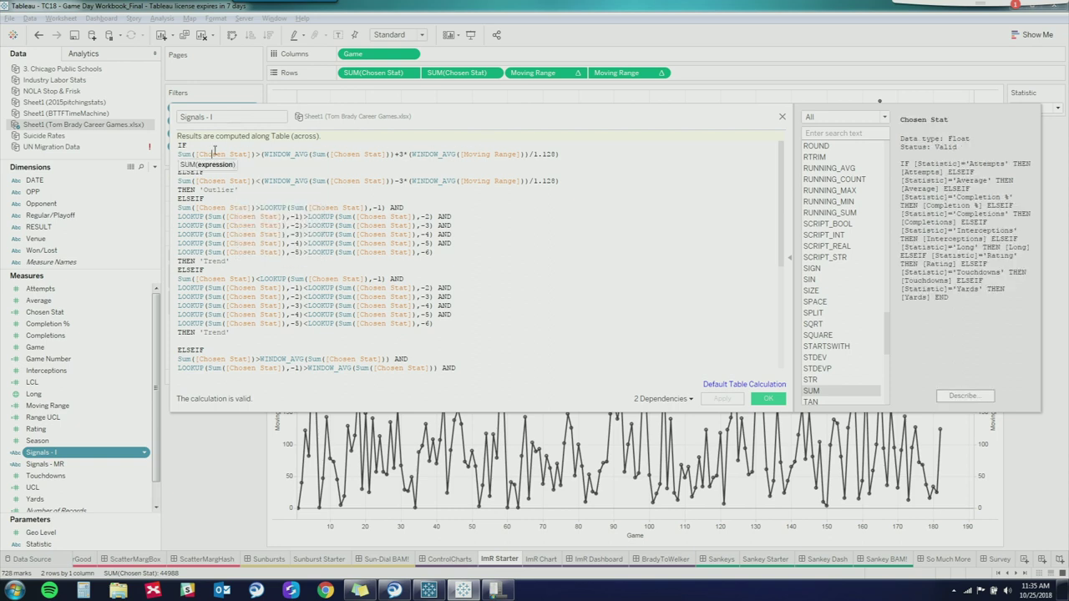
pyautogui.moveTo(251, 154); pyautogui.dragTo(262, 180)
pyautogui.click(300, 162)
pyautogui.write('<')
pyautogui.click(251, 189)
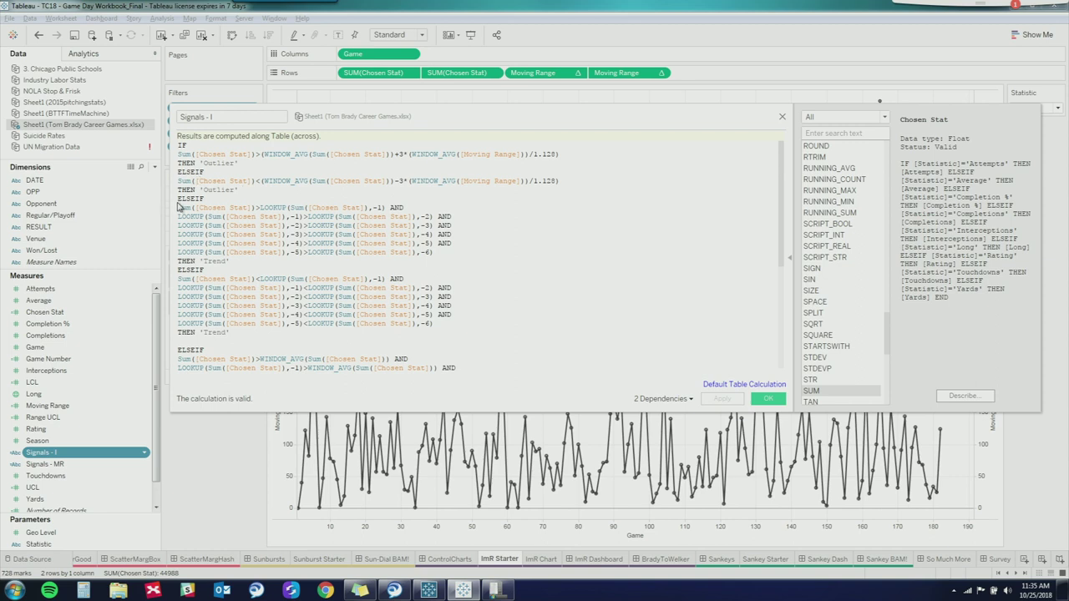
# Step: Examine the rising and falling LOOKUP comparisons in Signals - I that flag a Trend
pyautogui.moveTo(180, 208); pyautogui.dragTo(240, 207)
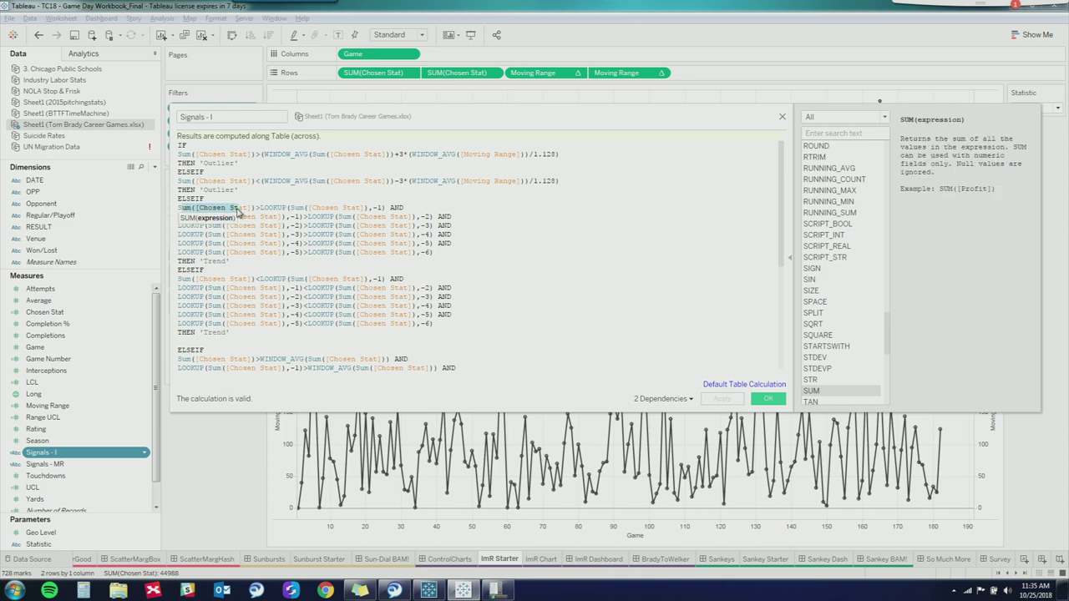
pyautogui.click(253, 208)
pyautogui.click(294, 216)
pyautogui.click(296, 225)
pyautogui.click(297, 235)
pyautogui.click(299, 243)
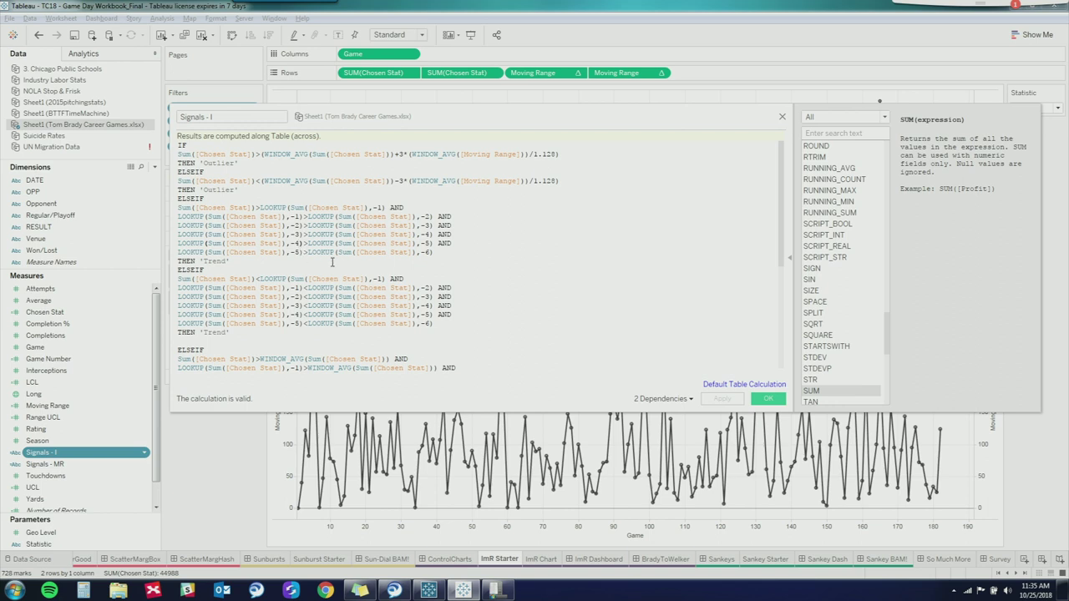
pyautogui.moveTo(236, 261); pyautogui.dragTo(169, 261)
pyautogui.click(202, 262)
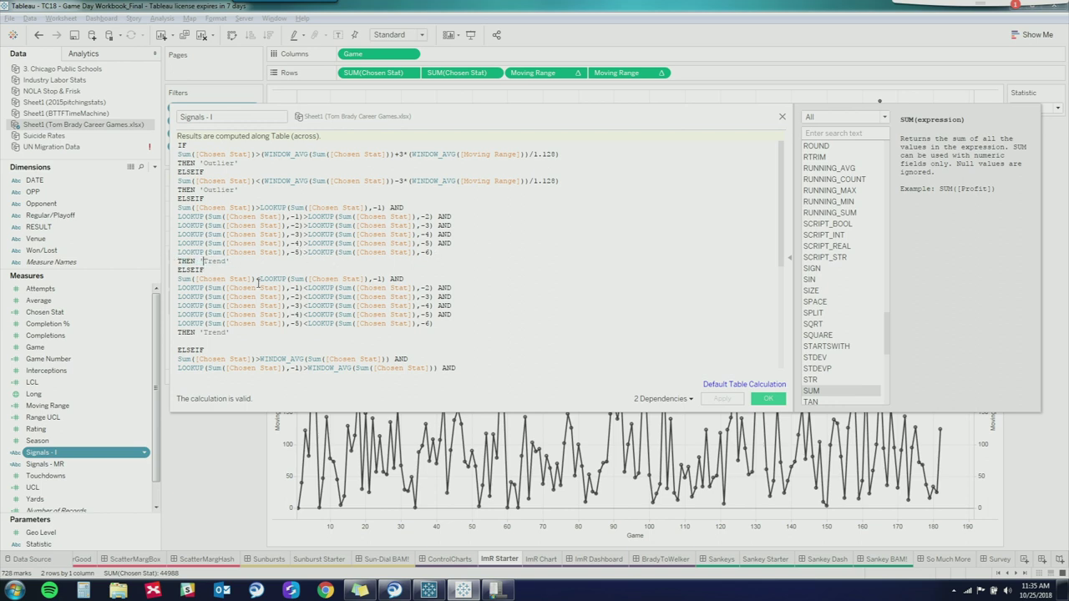
pyautogui.click(307, 297)
pyautogui.moveTo(258, 334); pyautogui.dragTo(177, 332)
pyautogui.click(223, 333)
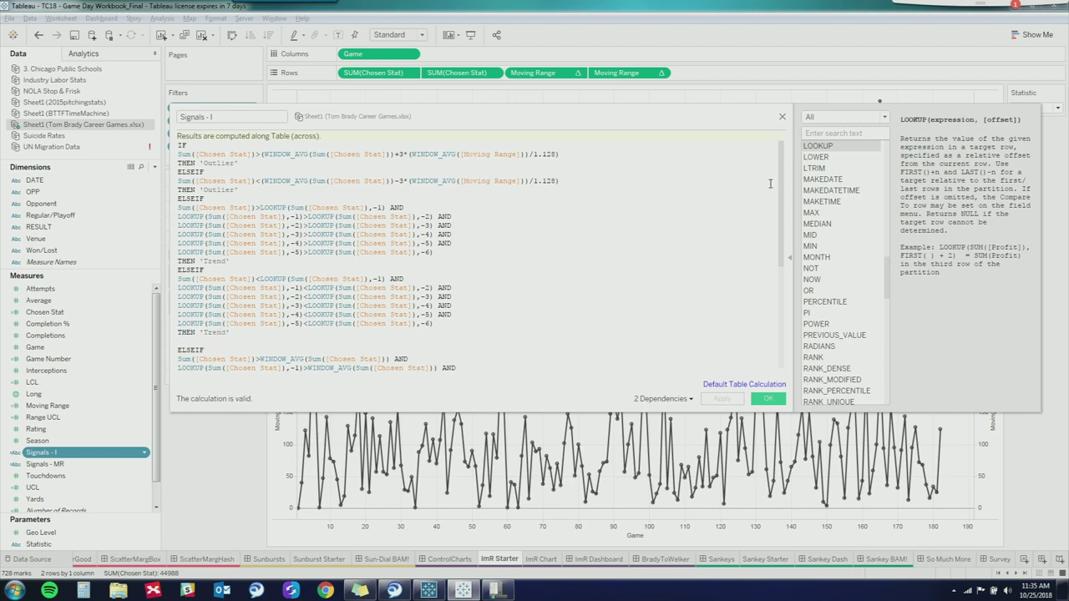
# Step: Examine the Shift conditions and the In Range fallback in Signals - I, and close the calculation
pyautogui.scroll(-7, 333, 175)
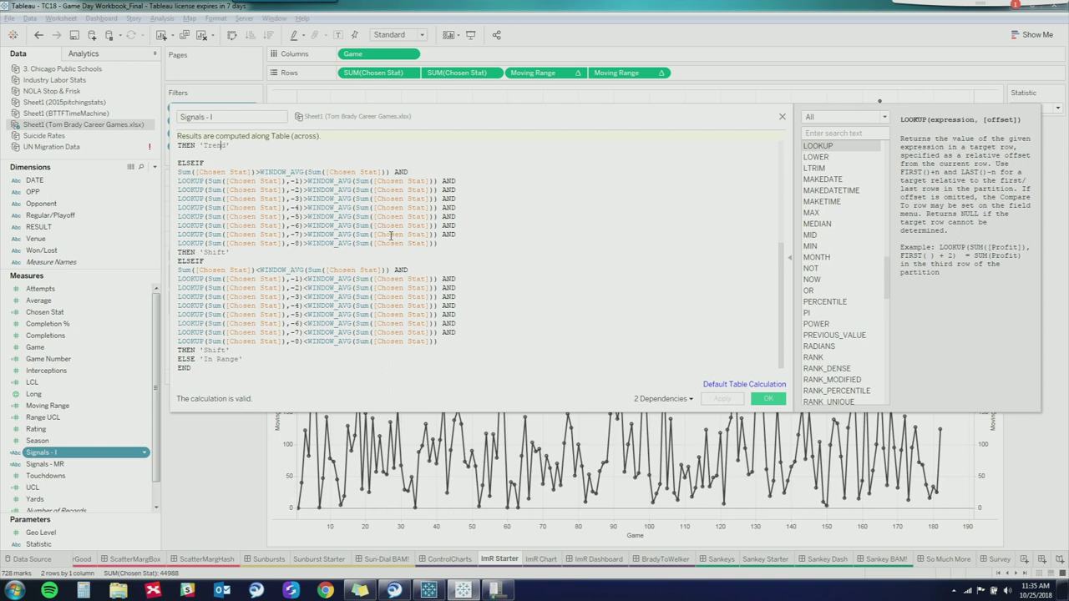
pyautogui.moveTo(307, 180); pyautogui.dragTo(351, 180)
pyautogui.click(313, 208)
pyautogui.doubleClick(216, 251)
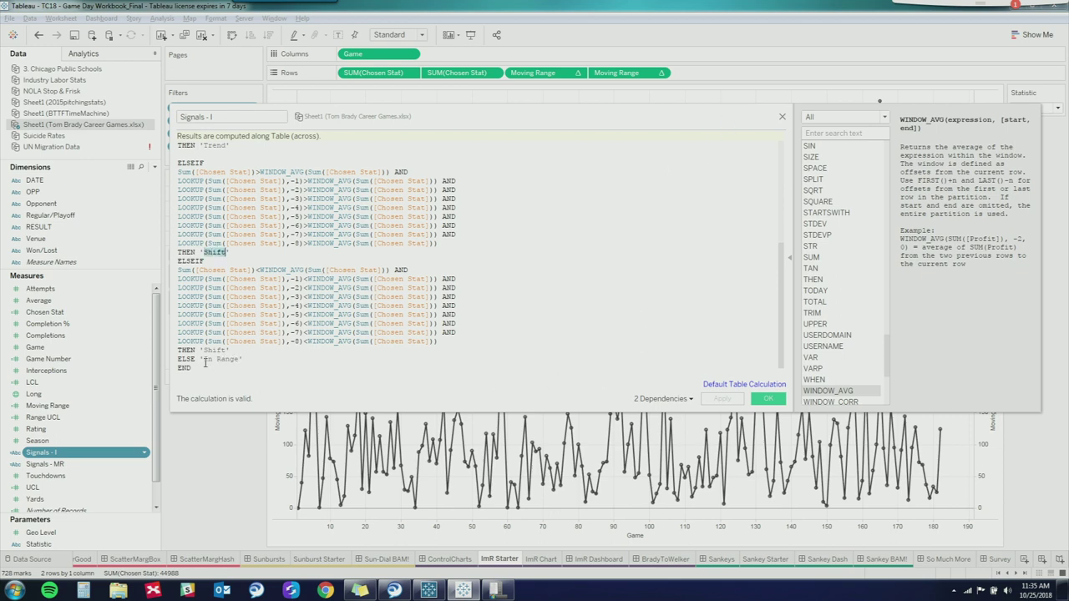
pyautogui.moveTo(179, 359); pyautogui.dragTo(269, 367)
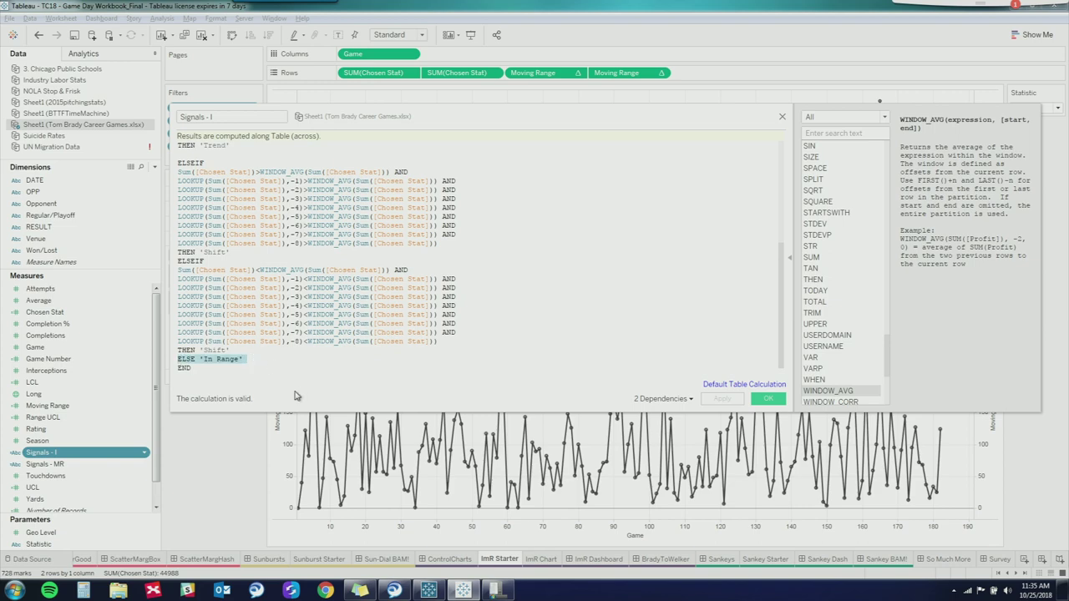
pyautogui.click(766, 401)
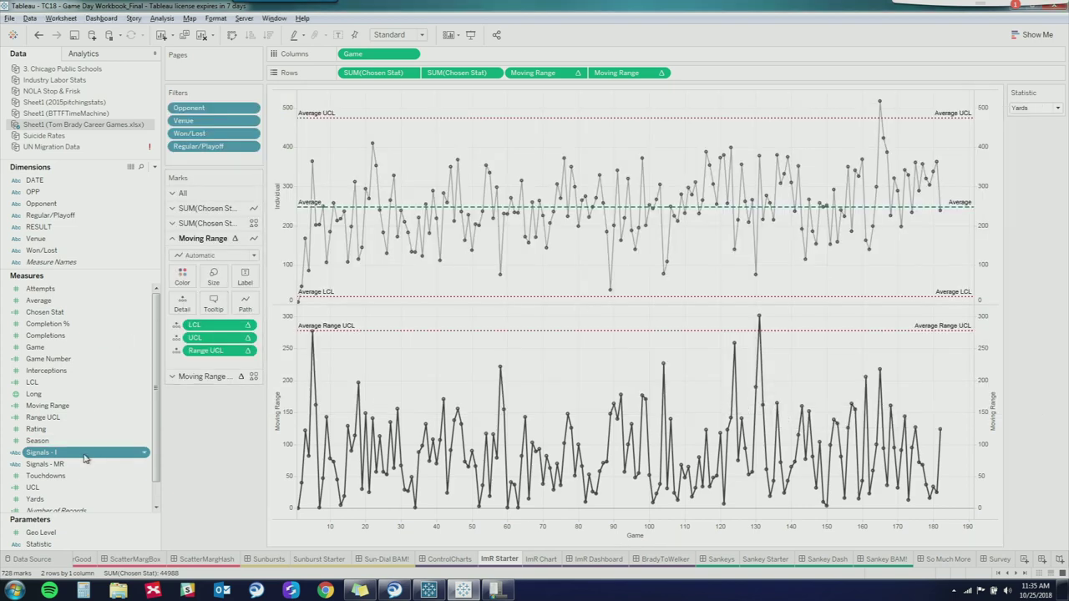
# Step: Color the shape marks of the second SUM(Chosen Stat) by Signals - I
pyautogui.click(192, 223)
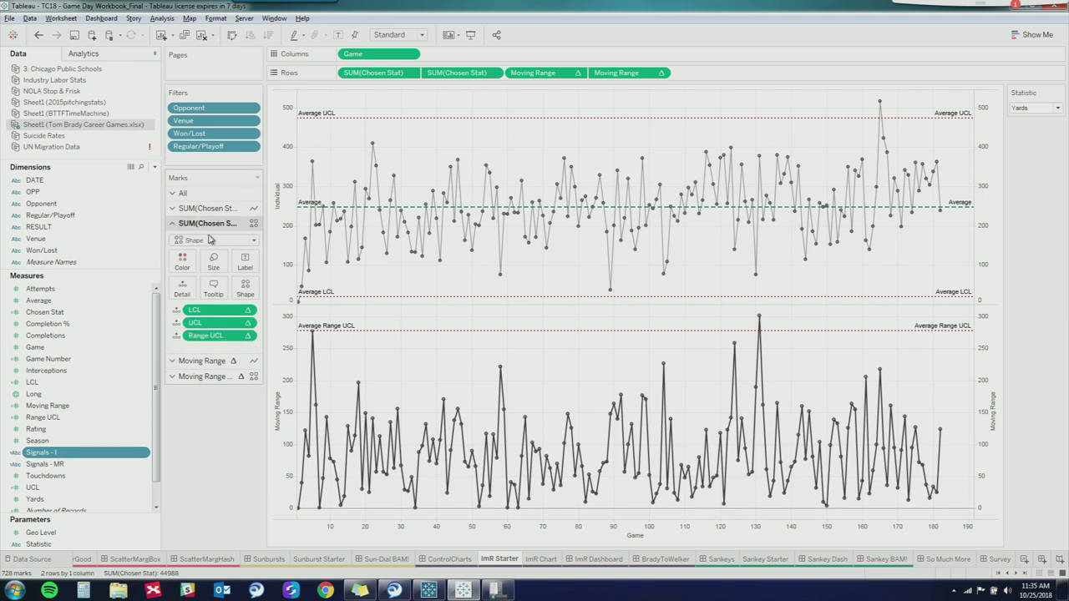
pyautogui.moveTo(55, 458); pyautogui.dragTo(182, 261)
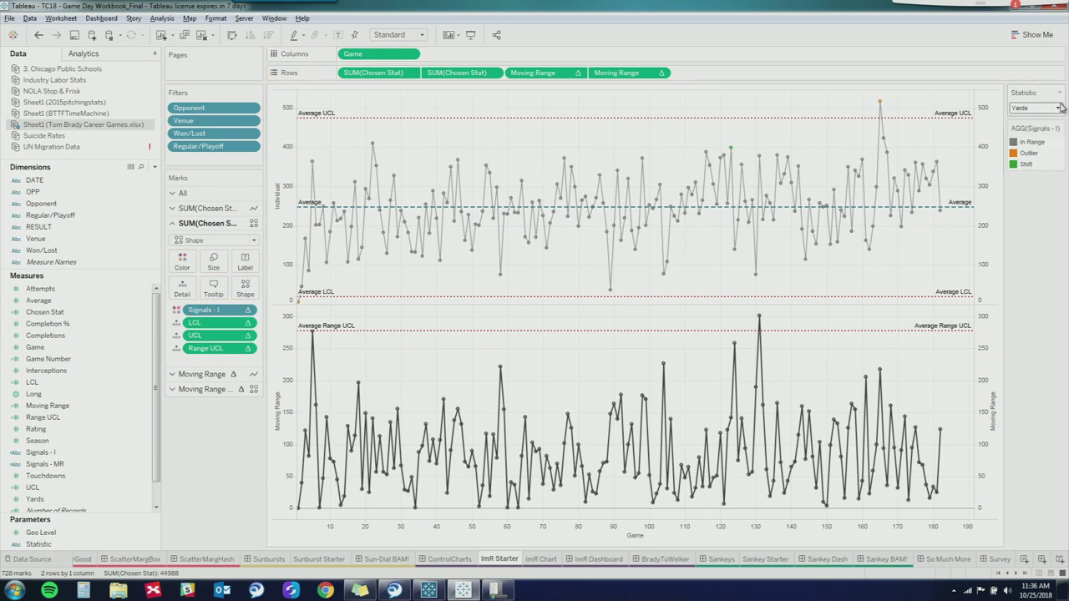
# Step: Highlight the Outlier points and the Shift points separately in the Signals - I legend, inspect their marks, and clear the highlighting
pyautogui.click(1027, 154)
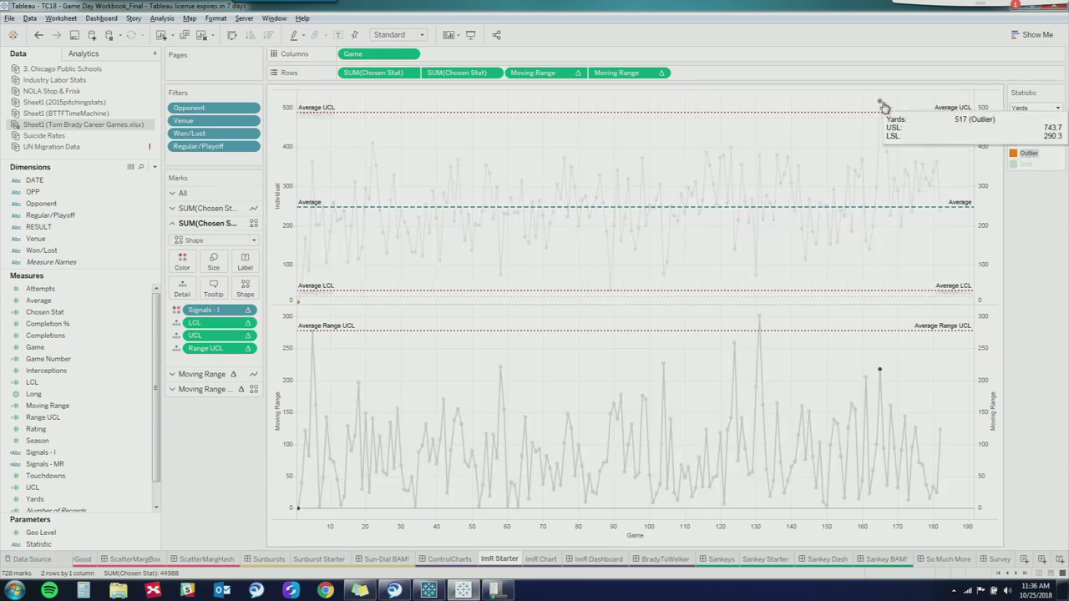
pyautogui.click(1027, 154)
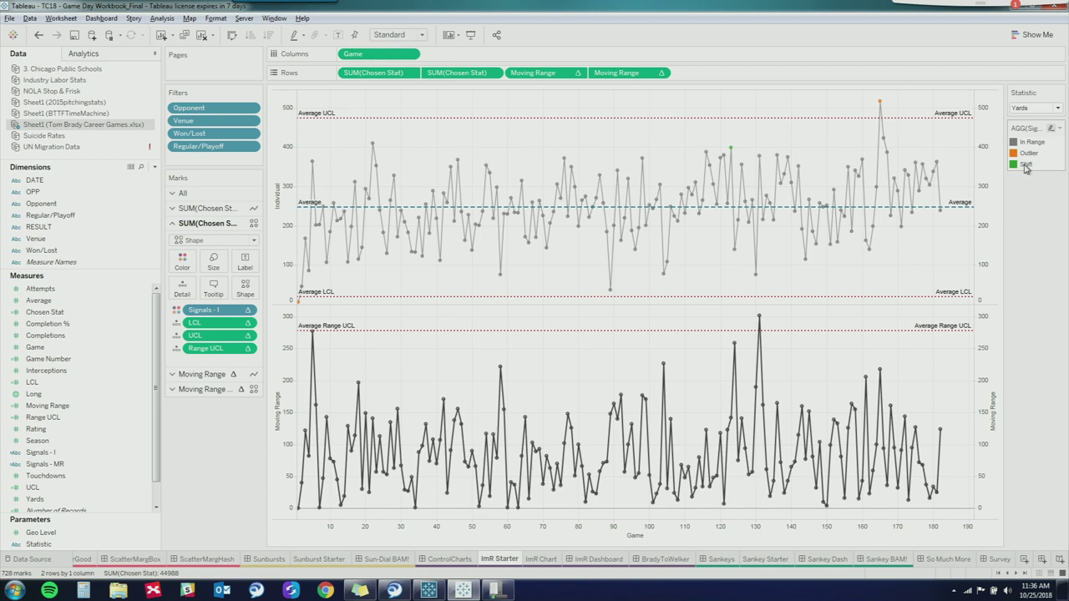
pyautogui.click(1025, 165)
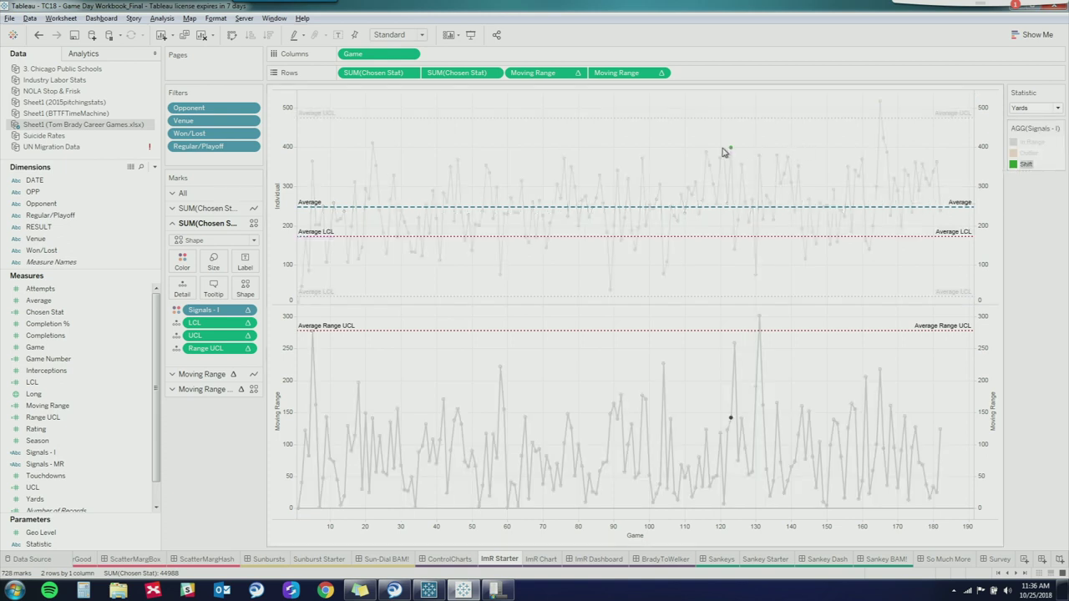
pyautogui.moveTo(737, 150)
pyautogui.click(1032, 196)
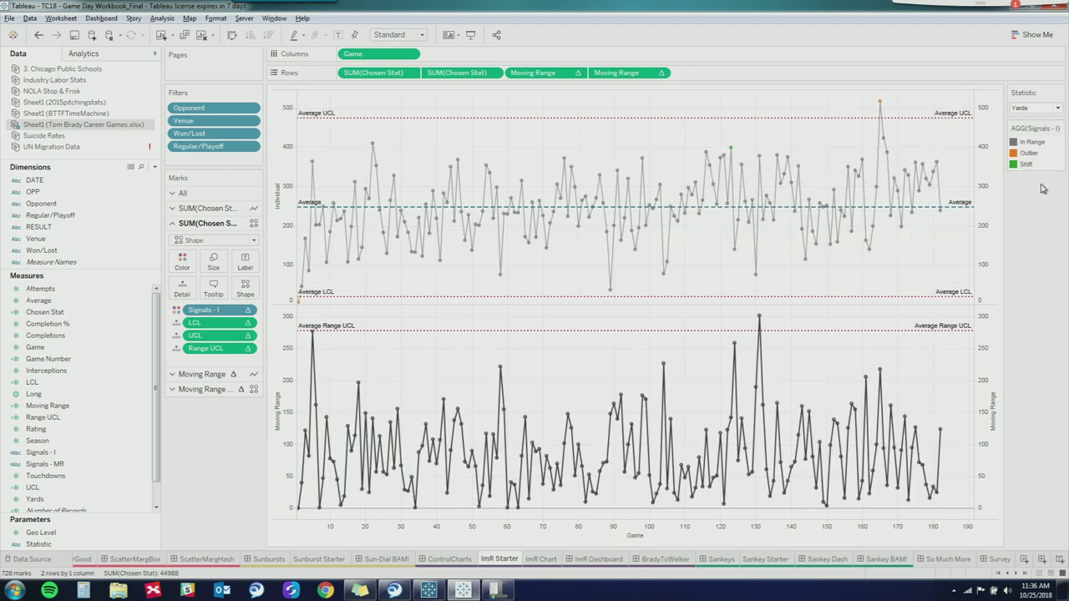
# Step: Look over the finished ImR Chart sheet and the ImR Dashboard, and return to the ImR Chart sheet
pyautogui.click(542, 559)
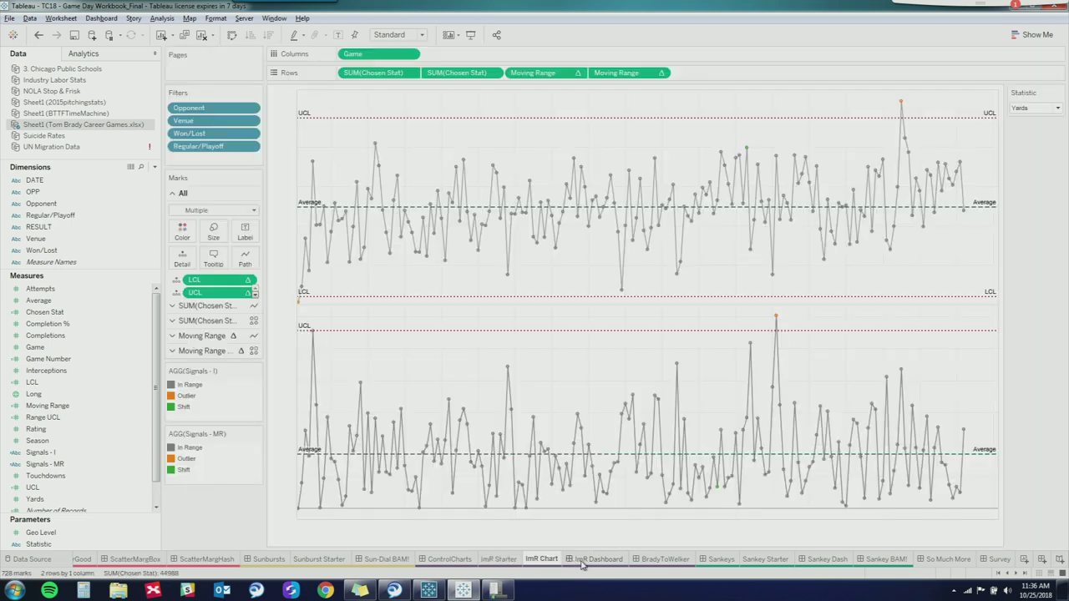
pyautogui.click(584, 562)
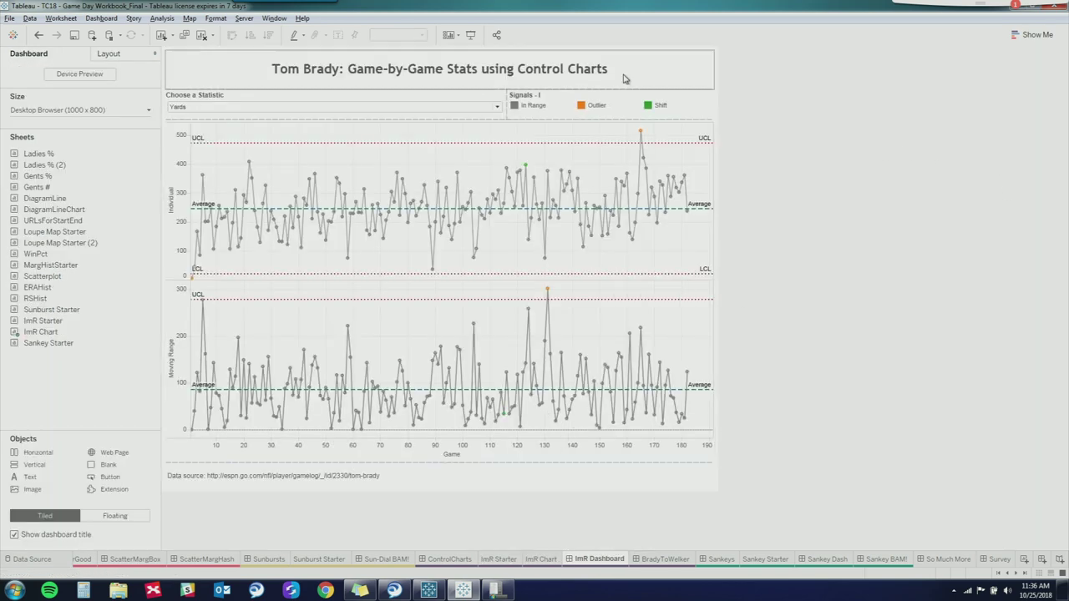
pyautogui.click(547, 559)
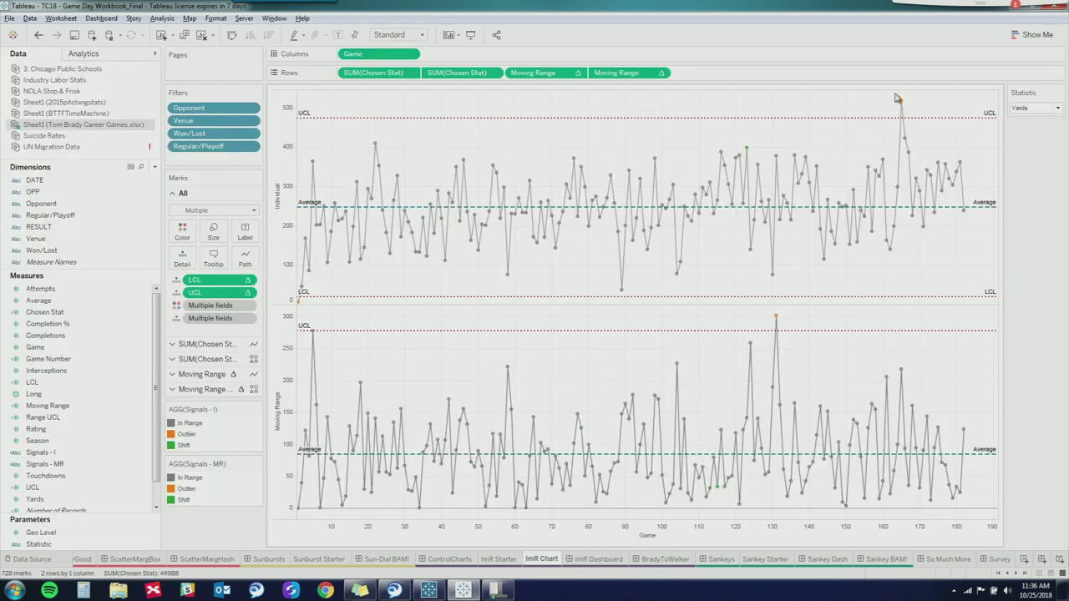
# Step: Switch the Statistic parameter on the ImR Chart to Average and to Attempts to compare their signals
pyautogui.click(1056, 108)
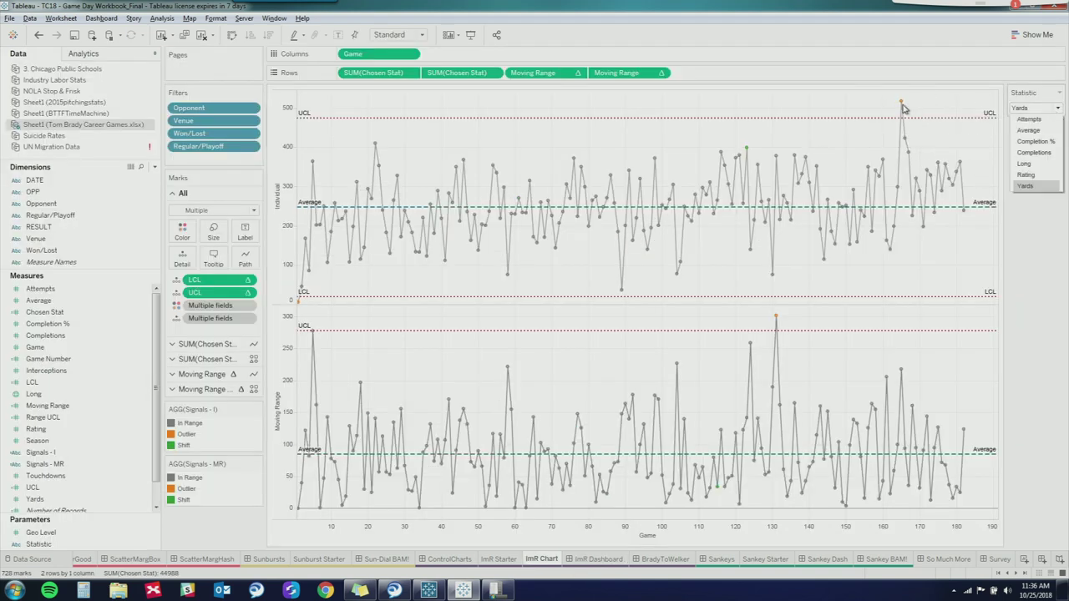
pyautogui.click(1028, 130)
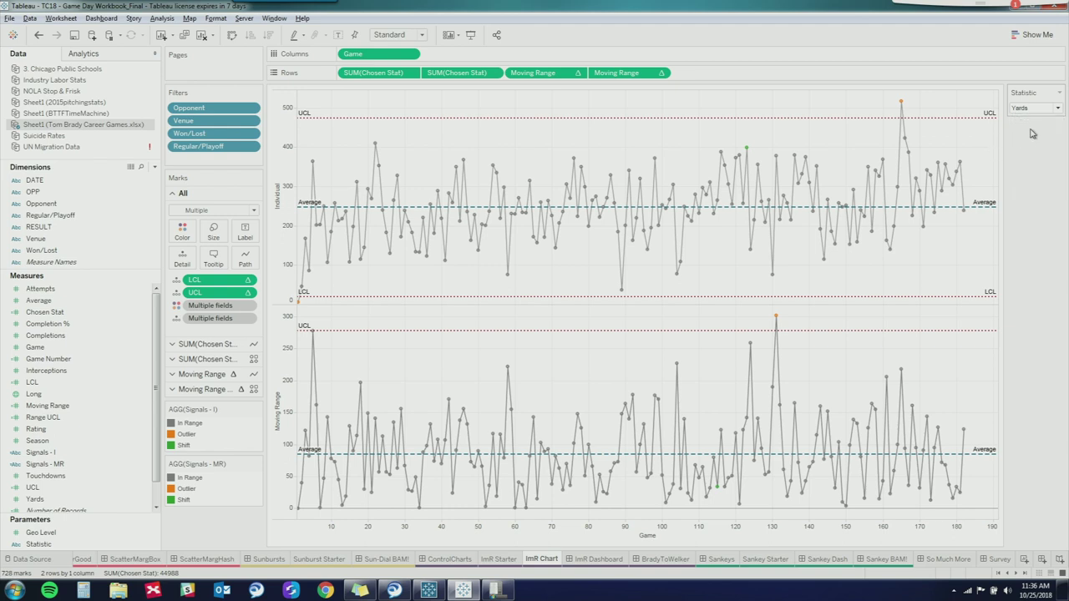
pyautogui.click(1056, 110)
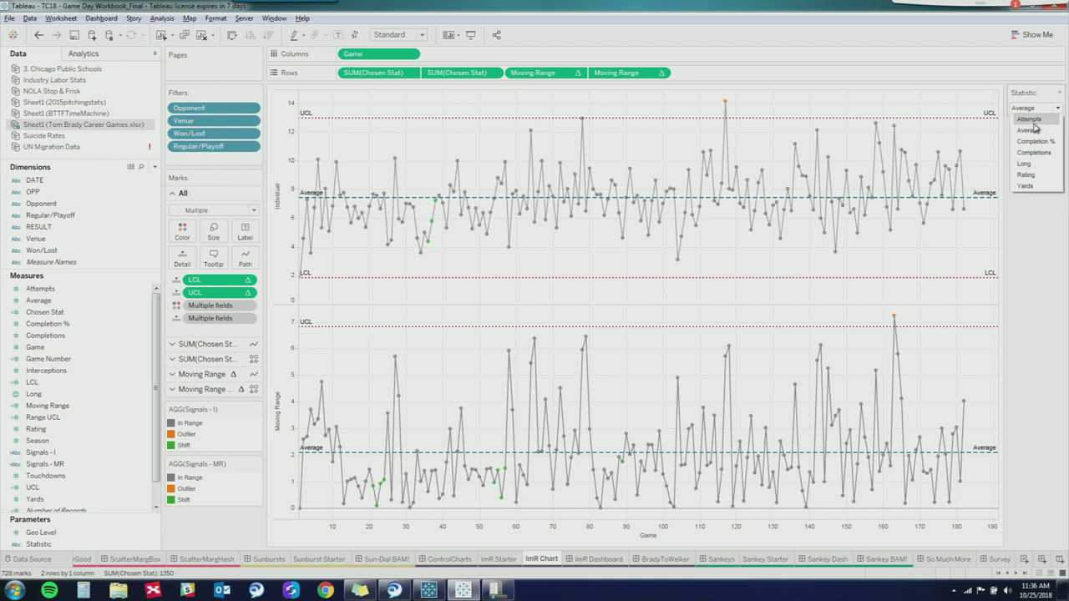
pyautogui.click(1034, 121)
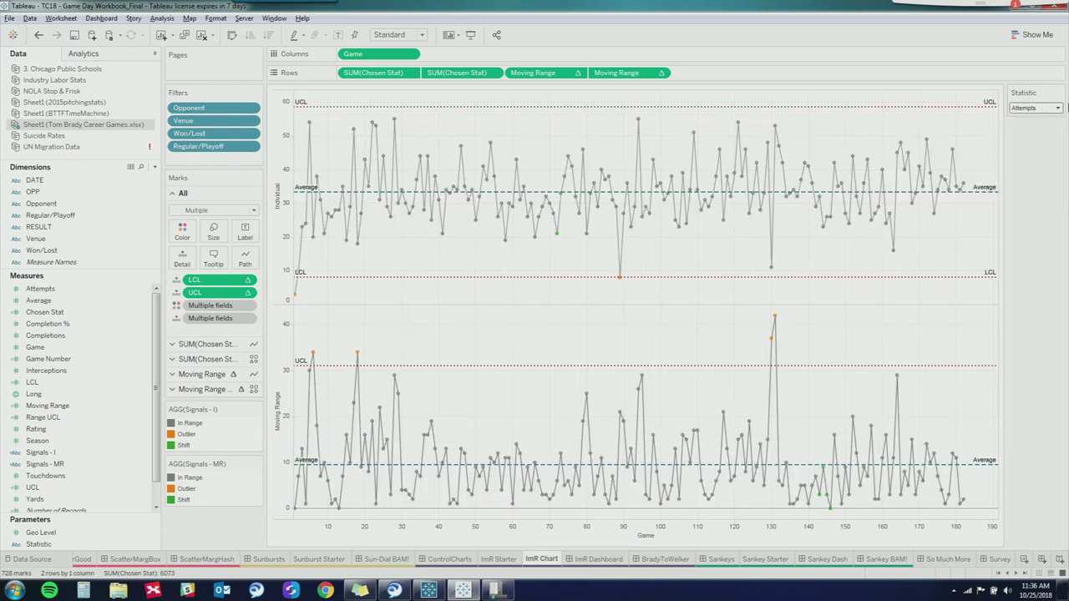
# Step: Show the ImR Chart with the Statistic parameter on Completions, and finally set it to Long
pyautogui.click(1057, 110)
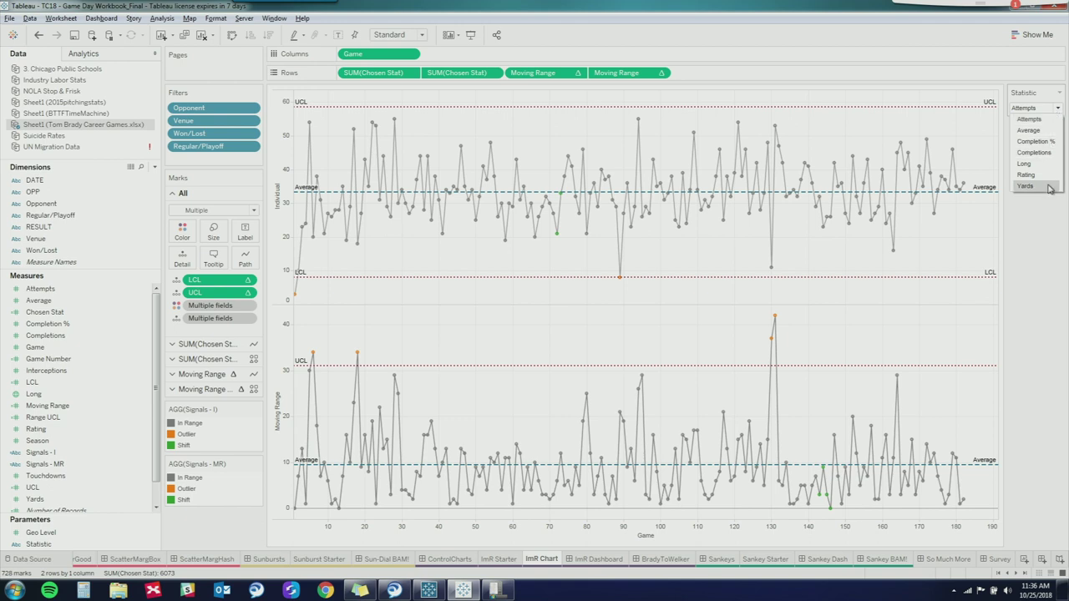
pyautogui.click(1034, 152)
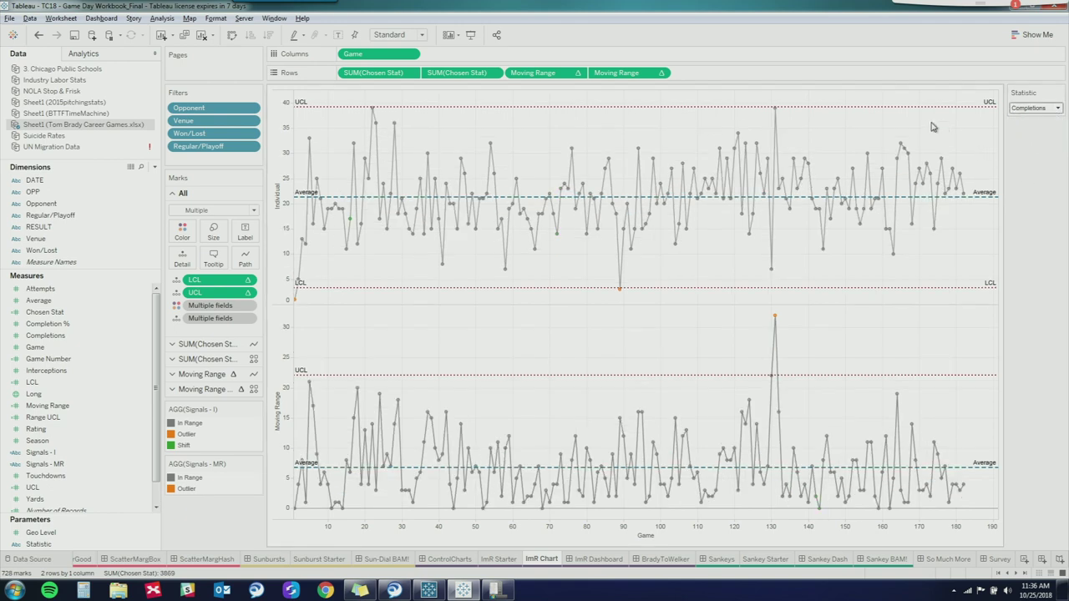
pyautogui.click(1058, 110)
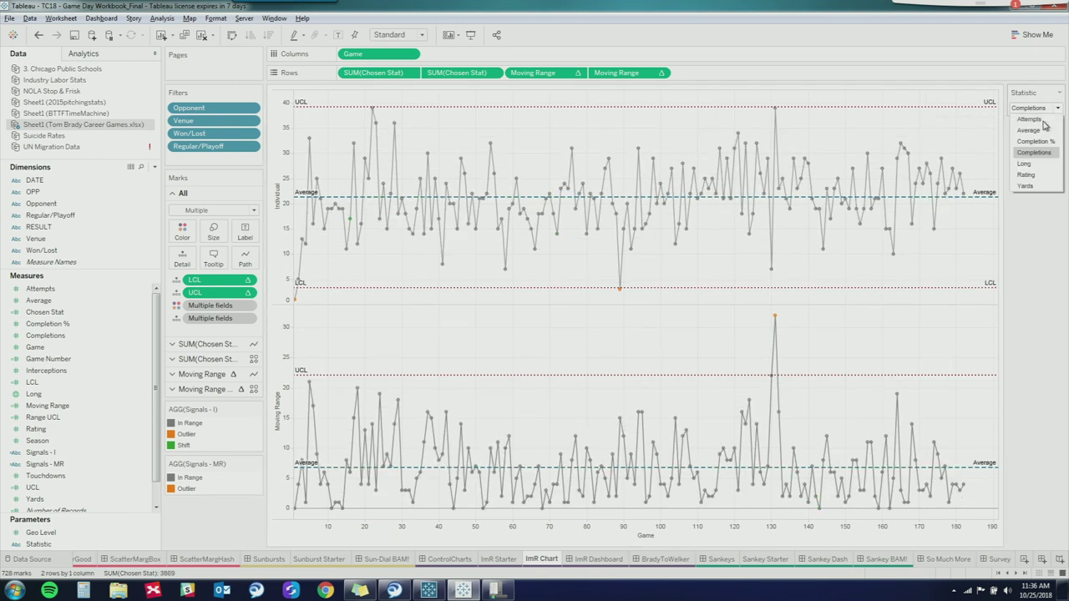
pyautogui.click(1034, 167)
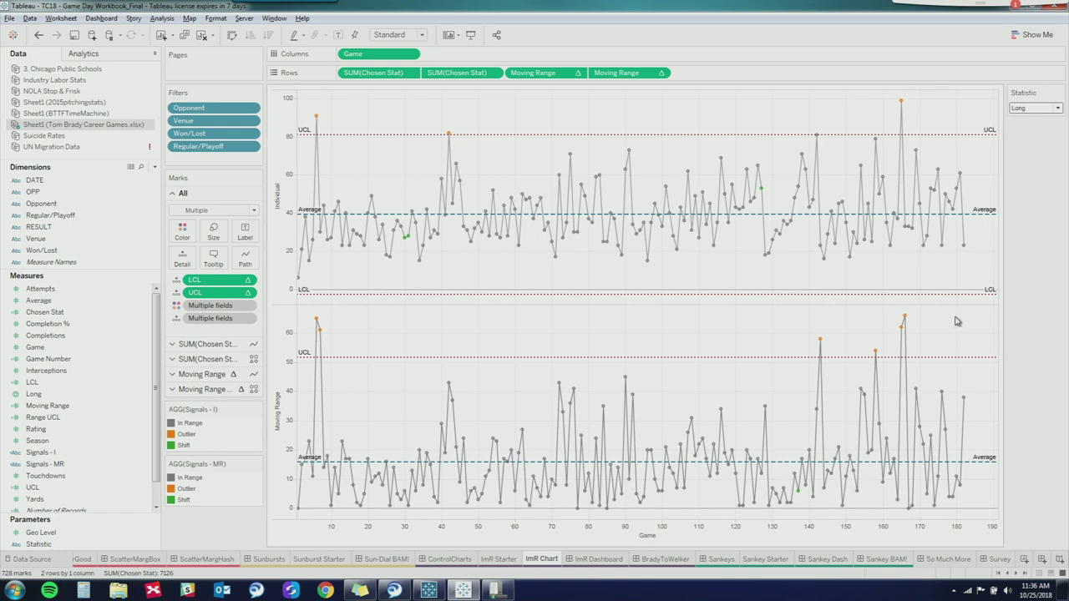
# Step: View the 99-yard touchdown video on the BradyToWelker dashboard and go back to the ImR Chart sheet
pyautogui.click(666, 560)
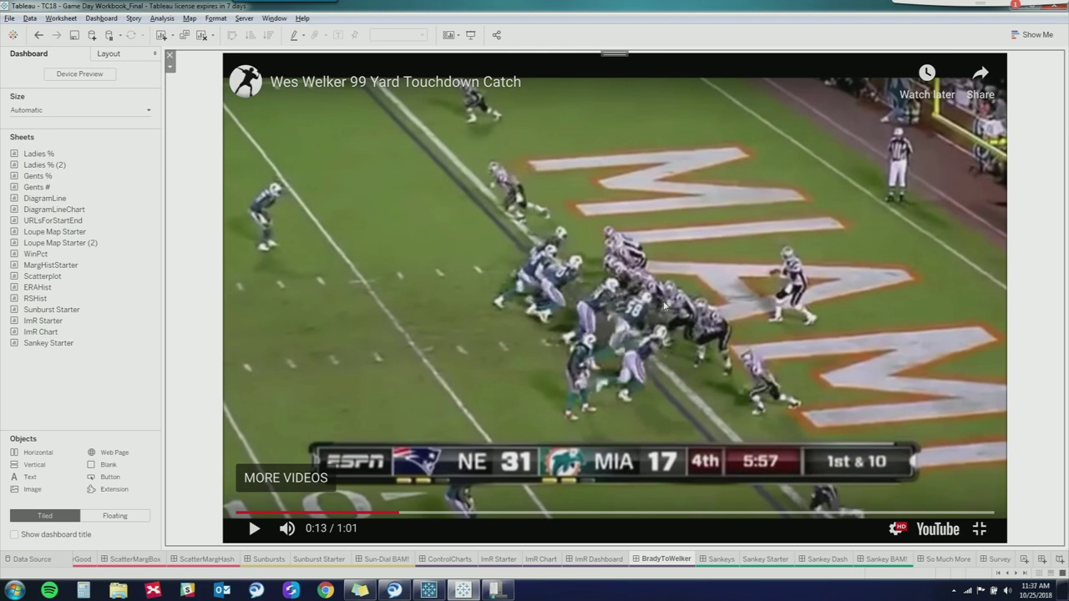
pyautogui.click(601, 560)
pyautogui.click(540, 558)
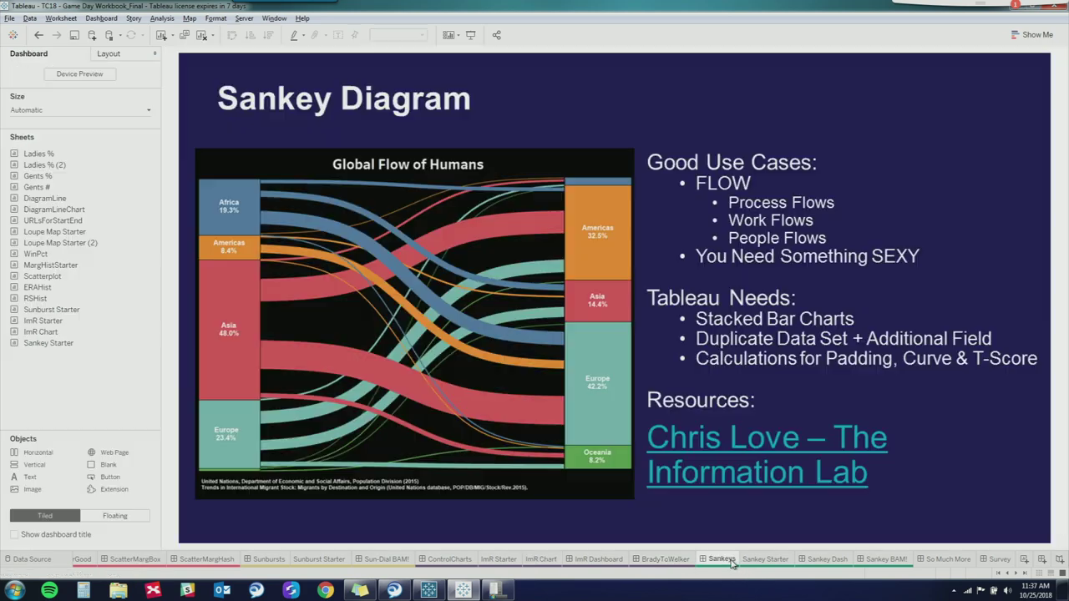
# Step: Open the Sankeys dashboard and show the Sankey Diagram overview in presentation mode
pyautogui.click(731, 560)
pyautogui.moveTo(732, 560)
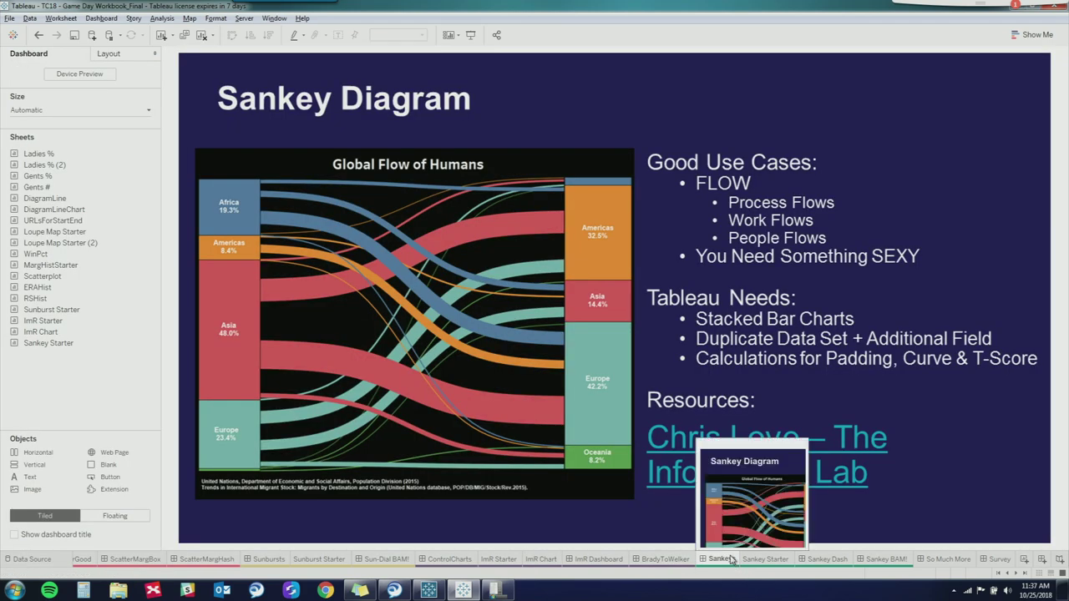
pyautogui.press('F7')
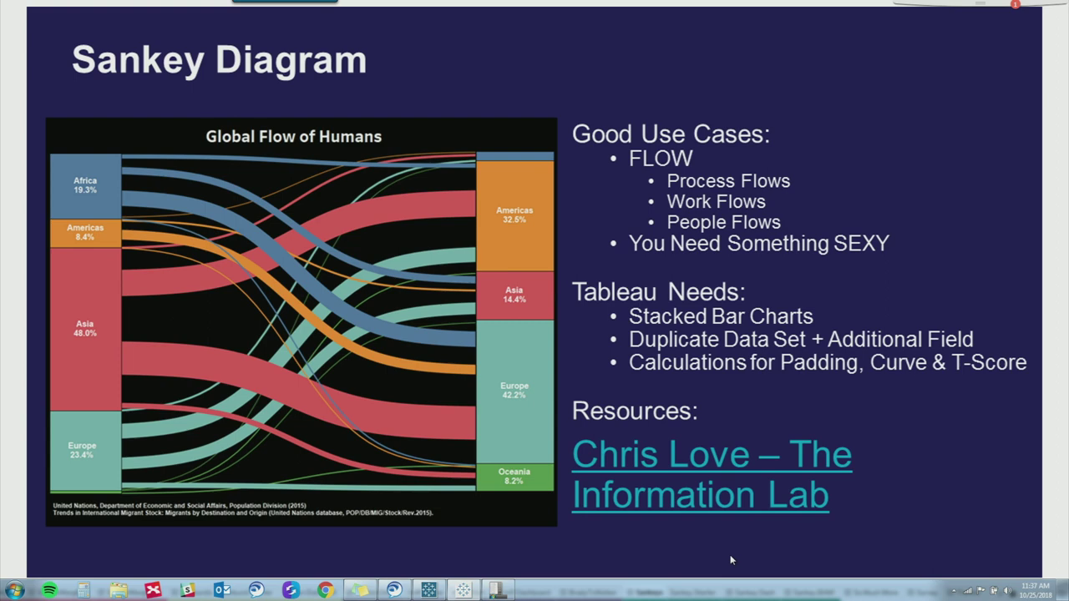